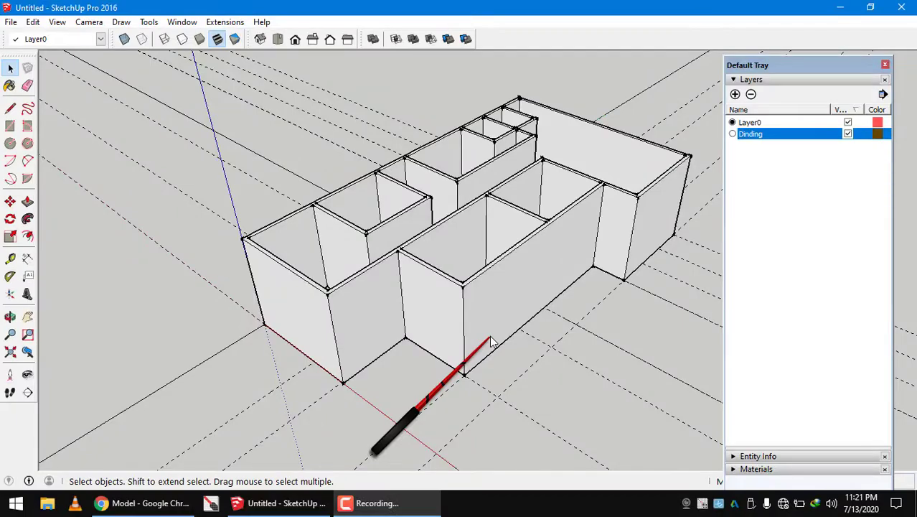
- Orbit and zoom around the house model and compare it with the floor-plan PDF
{"action": "scroll", "coordinate": [492, 341], "scroll_direction": "up", "scroll_amount": 3}
{"action": "scroll", "coordinate": [441, 276], "scroll_direction": "up", "scroll_amount": 2}
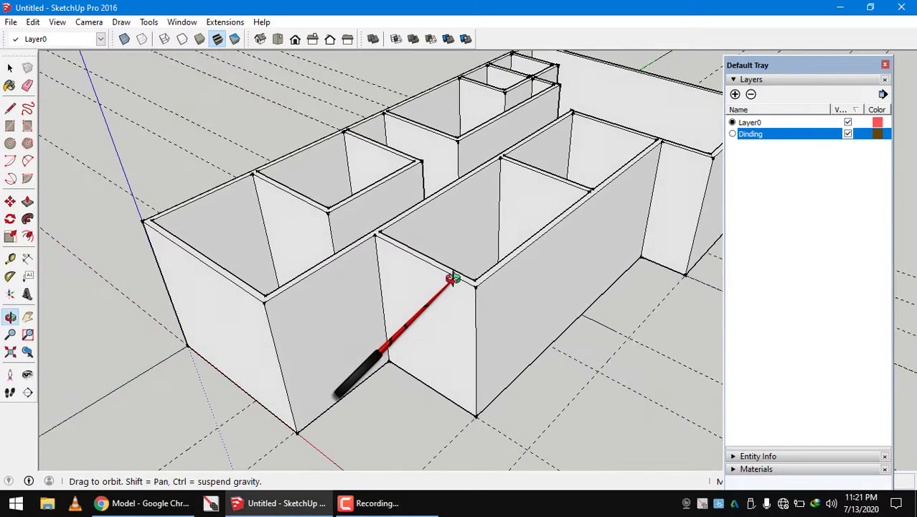
{"action": "middle_click_drag", "start_coordinate": [451, 277], "coordinate": [430, 343]}
{"action": "scroll", "coordinate": [431, 343], "scroll_direction": "down", "scroll_amount": 3}
{"action": "scroll", "coordinate": [331, 351], "scroll_direction": "down", "scroll_amount": 5}
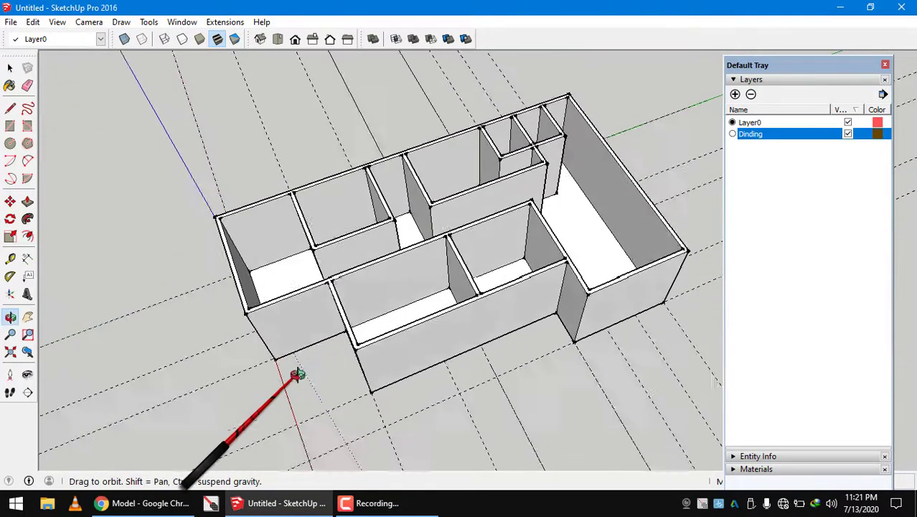
{"action": "mouse_move", "coordinate": [296, 374]}
{"action": "middle_mouse_down"}
{"action": "mouse_move", "coordinate": [189, 347]}
{"action": "mouse_move", "coordinate": [498, 304]}
{"action": "mouse_move", "coordinate": [343, 318]}
{"action": "middle_mouse_up"}
{"action": "scroll", "coordinate": [497, 304], "scroll_direction": "up", "scroll_amount": 2}
{"action": "scroll", "coordinate": [529, 307], "scroll_direction": "up", "scroll_amount": 2}
{"action": "scroll", "coordinate": [328, 232], "scroll_direction": "down", "scroll_amount": 4}
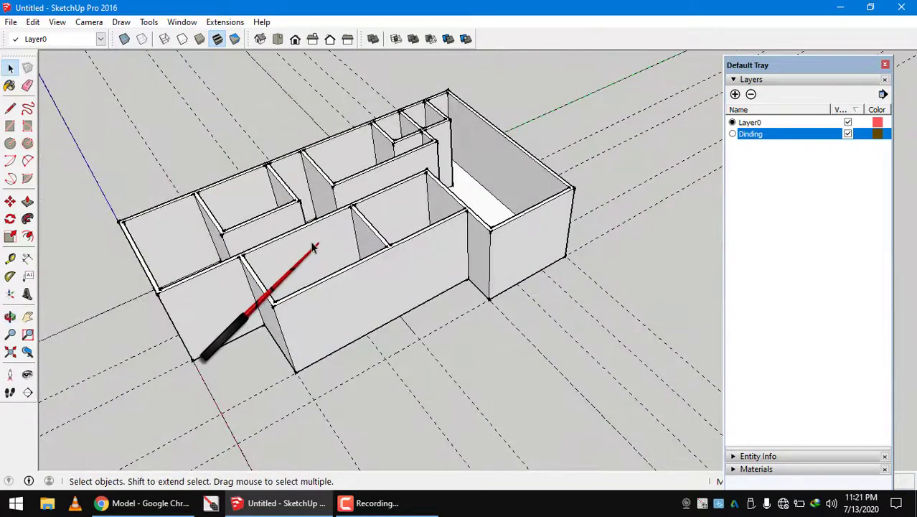
{"action": "mouse_move", "coordinate": [315, 246]}
{"action": "middle_mouse_down"}
{"action": "mouse_move", "coordinate": [294, 285]}
{"action": "mouse_move", "coordinate": [279, 249]}
{"action": "mouse_move", "coordinate": [312, 231]}
{"action": "mouse_move", "coordinate": [392, 229]}
{"action": "mouse_move", "coordinate": [405, 239]}
{"action": "mouse_move", "coordinate": [411, 248]}
{"action": "mouse_move", "coordinate": [369, 300]}
{"action": "middle_mouse_up"}
{"action": "scroll", "coordinate": [295, 285], "scroll_direction": "up", "scroll_amount": 3}
{"action": "scroll", "coordinate": [371, 260], "scroll_direction": "down", "scroll_amount": 2}
{"action": "scroll", "coordinate": [371, 260], "scroll_direction": "down", "scroll_amount": 2}
{"action": "scroll", "coordinate": [362, 280], "scroll_direction": "up", "scroll_amount": 3}
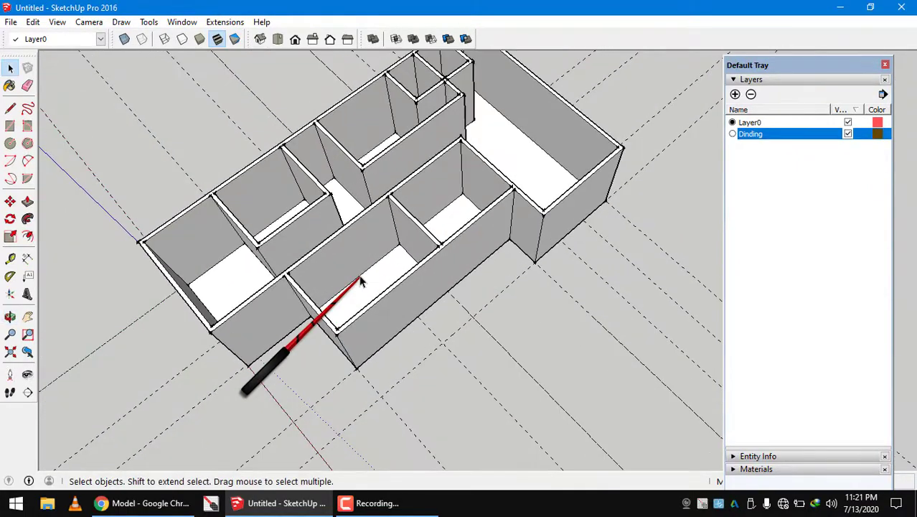
{"action": "left_click", "coordinate": [144, 502]}
{"action": "mouse_move", "coordinate": [664, 301]}
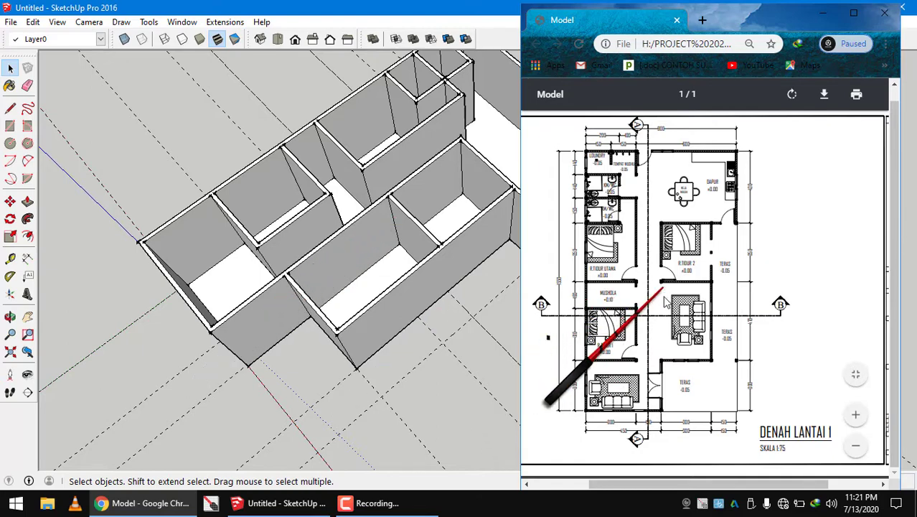
{"action": "mouse_move", "coordinate": [370, 255]}
{"action": "middle_mouse_down"}
{"action": "mouse_move", "coordinate": [350, 203]}
{"action": "mouse_move", "coordinate": [376, 196]}
{"action": "mouse_move", "coordinate": [374, 211]}
{"action": "middle_mouse_up"}
- Select the whole wall model and enter the wall group for editing
{"action": "key", "text": "ctrl+a"}
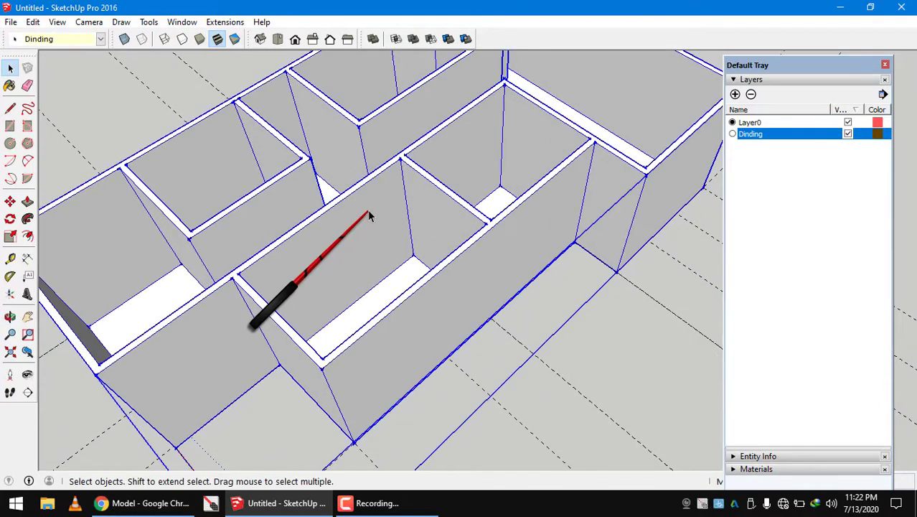
{"action": "key", "text": "ctrl+t"}
{"action": "middle_click_drag", "start_coordinate": [367, 209], "coordinate": [482, 263]}
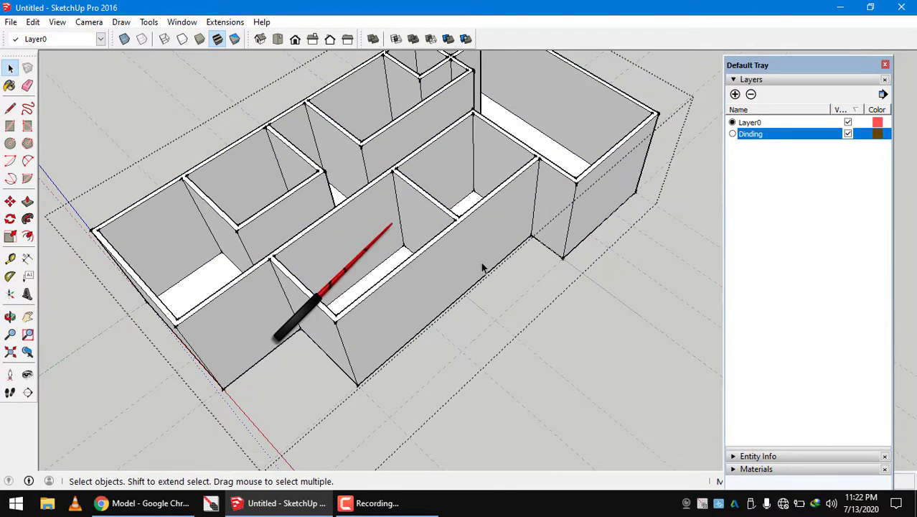
{"action": "key", "text": "ctrl+a"}
{"action": "right_click", "coordinate": [374, 209]}
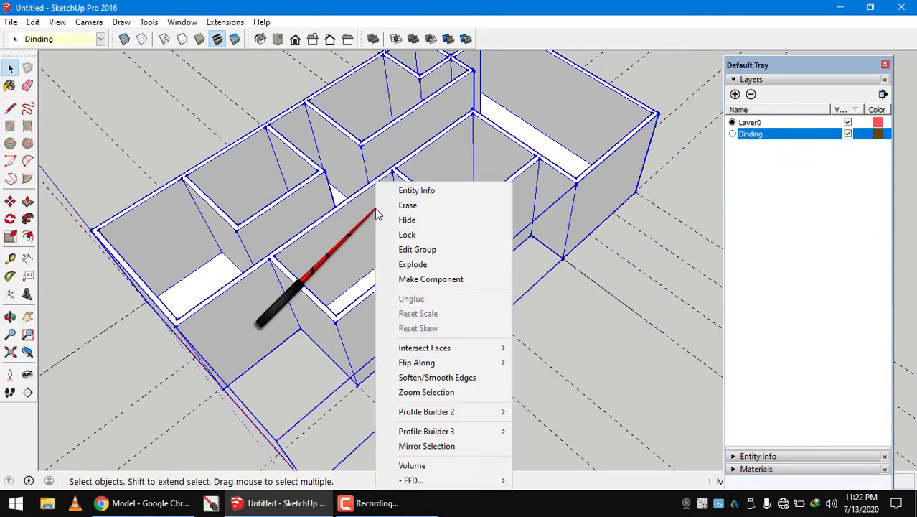
{"action": "left_click", "coordinate": [421, 251]}
{"action": "scroll", "coordinate": [365, 221], "scroll_direction": "up", "scroll_amount": 3}
{"action": "middle_click_drag", "start_coordinate": [365, 221], "coordinate": [365, 219]}
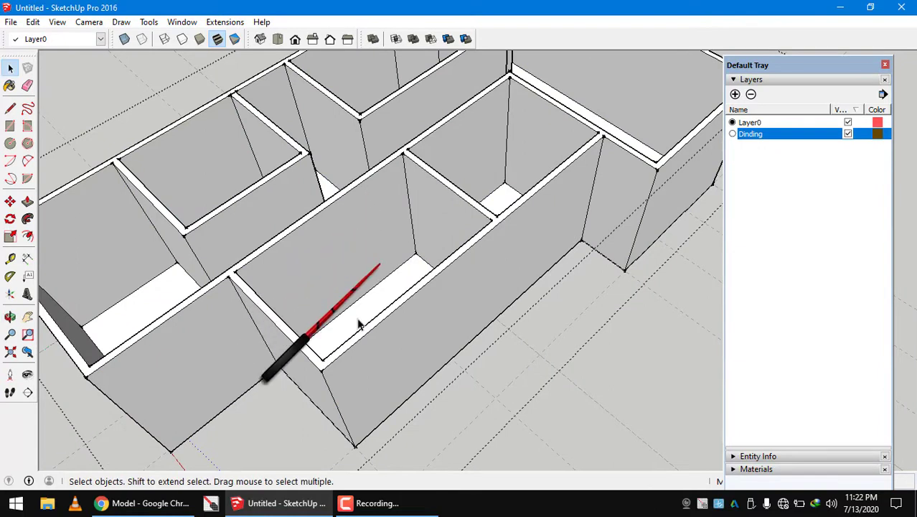
- Push/Pull the interior wall face between the middle rooms down 15 cm to floor level
{"action": "left_click", "coordinate": [27, 201]}
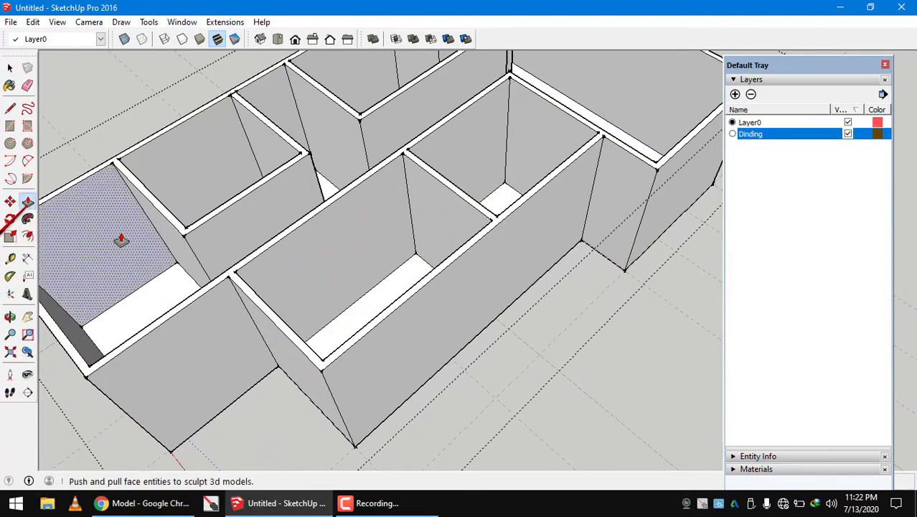
{"action": "left_click", "coordinate": [281, 258]}
{"action": "scroll", "coordinate": [282, 258], "scroll_direction": "up", "scroll_amount": 2}
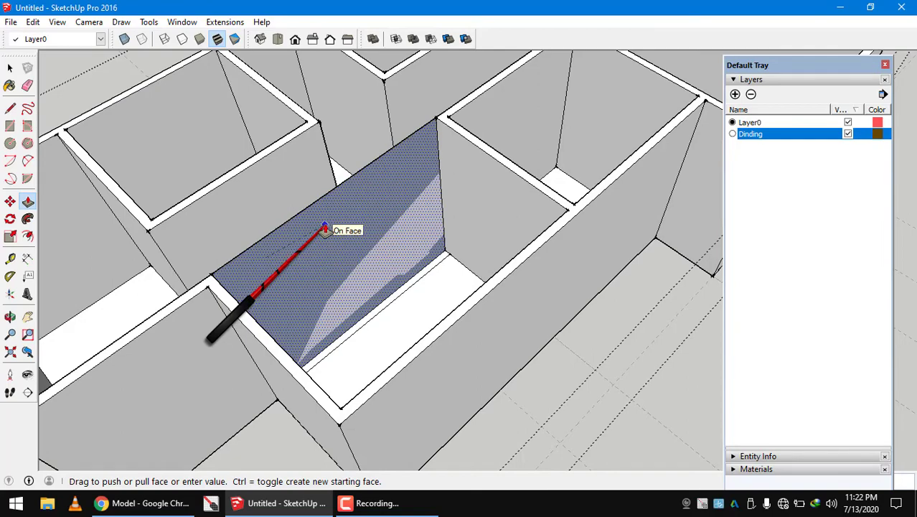
{"action": "mouse_move", "coordinate": [327, 199]}
{"action": "middle_mouse_down"}
{"action": "mouse_move", "coordinate": [362, 282]}
{"action": "mouse_move", "coordinate": [344, 301]}
{"action": "middle_mouse_up"}
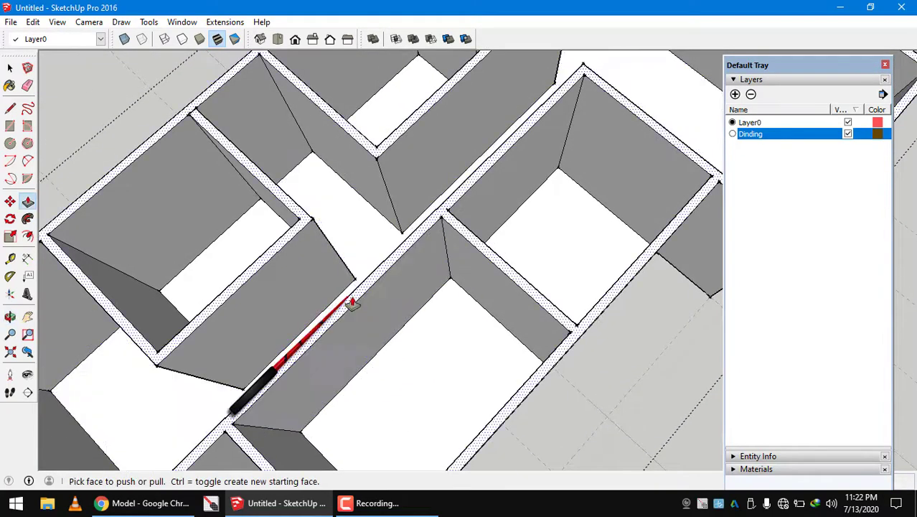
{"action": "scroll", "coordinate": [373, 323], "scroll_direction": "up", "scroll_amount": 2}
{"action": "left_click_drag", "start_coordinate": [373, 322], "coordinate": [350, 291]}
{"action": "mouse_move", "coordinate": [349, 290]}
{"action": "middle_mouse_down"}
{"action": "mouse_move", "coordinate": [246, 195]}
{"action": "mouse_move", "coordinate": [266, 225]}
{"action": "middle_mouse_up"}
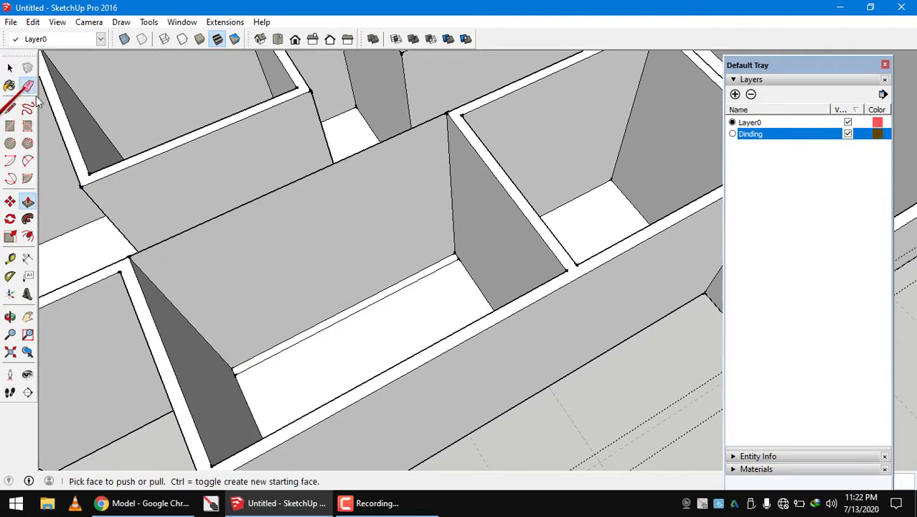
- Erase the leftover middle wall section and the two floor-strip edges
{"action": "left_click", "coordinate": [27, 86]}
{"action": "left_click", "coordinate": [242, 205]}
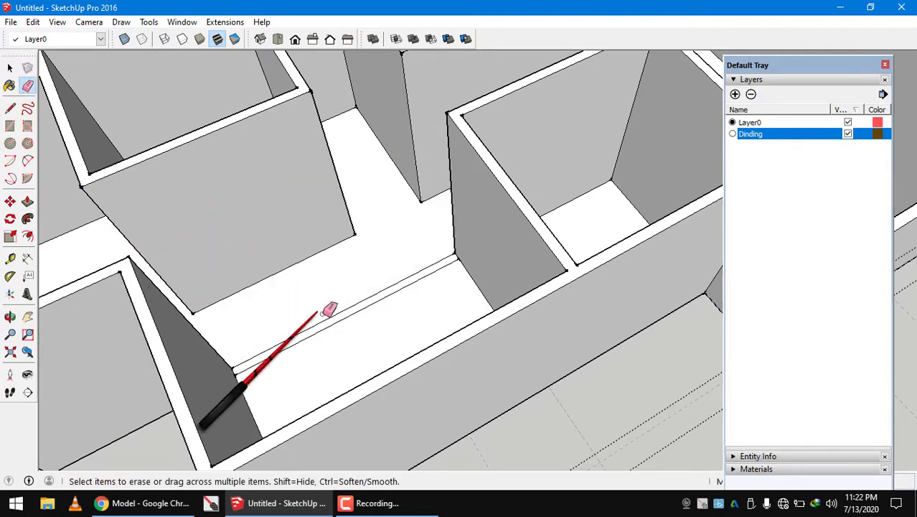
{"action": "scroll", "coordinate": [321, 313], "scroll_direction": "up", "scroll_amount": 2}
{"action": "scroll", "coordinate": [372, 313], "scroll_direction": "up", "scroll_amount": 1}
{"action": "left_click_drag", "start_coordinate": [378, 319], "coordinate": [350, 304]}
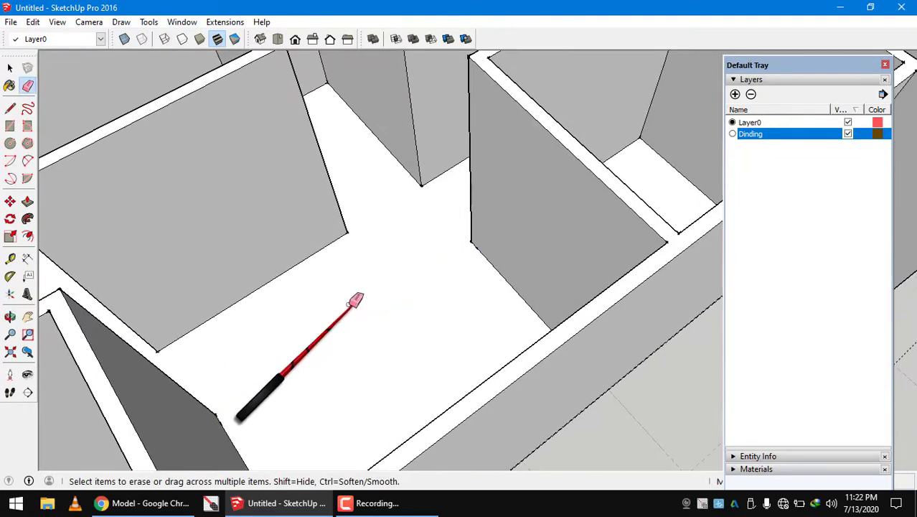
{"action": "mouse_move", "coordinate": [355, 301]}
{"action": "middle_mouse_down"}
{"action": "mouse_move", "coordinate": [409, 239]}
{"action": "mouse_move", "coordinate": [565, 266]}
{"action": "mouse_move", "coordinate": [495, 379]}
{"action": "middle_mouse_up"}
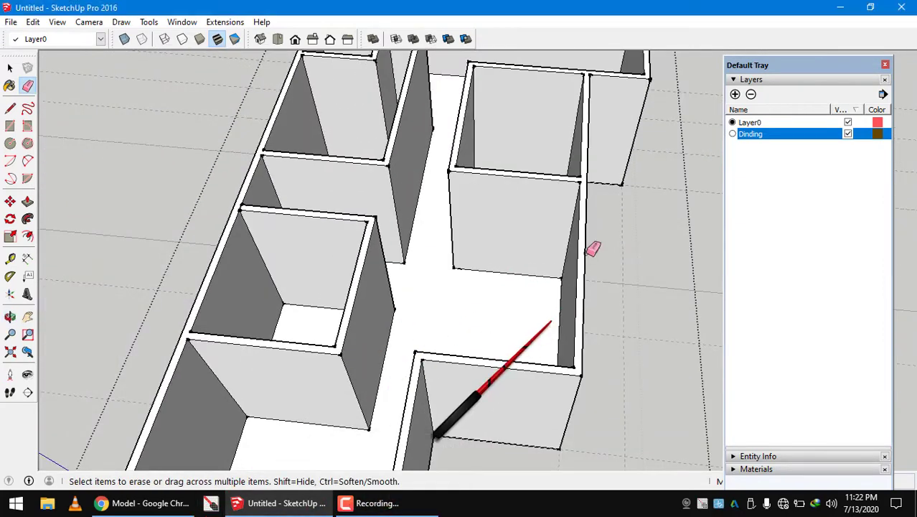
- Check the opened central space against the floor-plan PDF and view the whole house
{"action": "left_click", "coordinate": [213, 504]}
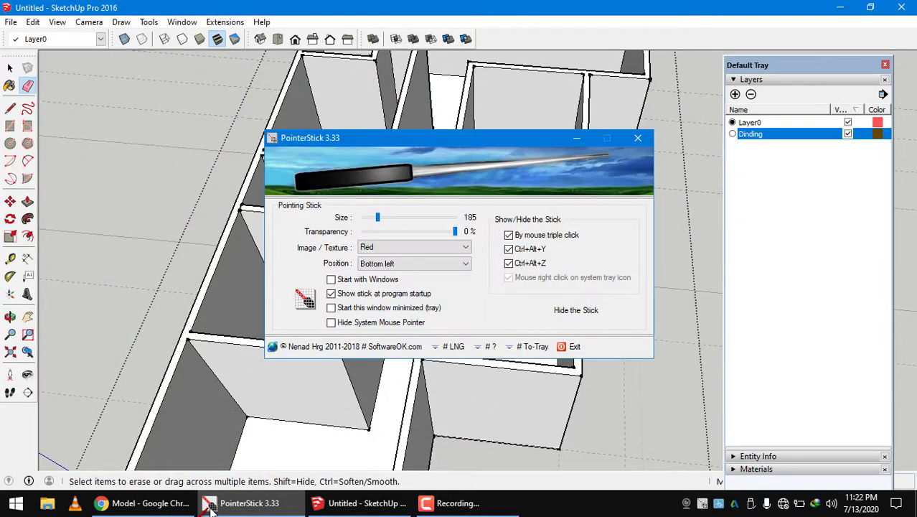
{"action": "left_click", "coordinate": [214, 504]}
{"action": "left_click", "coordinate": [214, 504]}
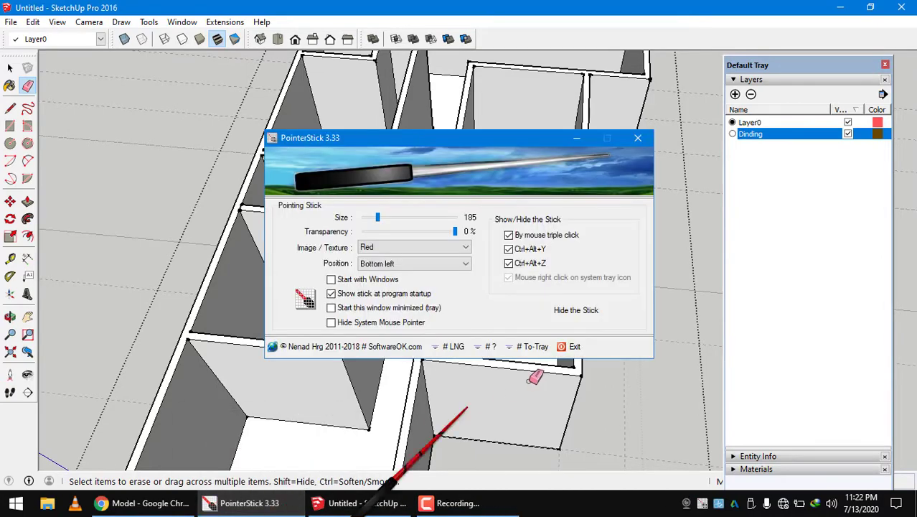
{"action": "left_click", "coordinate": [571, 316]}
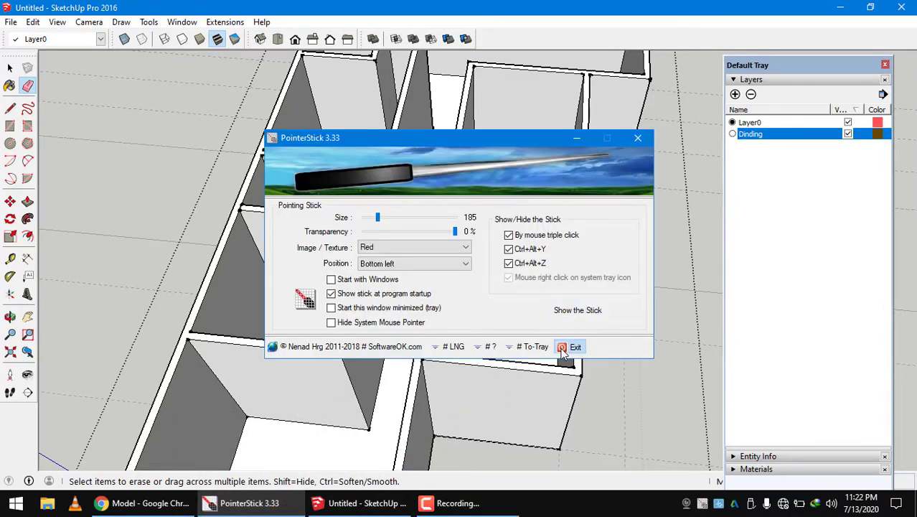
{"action": "left_click", "coordinate": [562, 348]}
{"action": "mouse_move", "coordinate": [456, 334]}
{"action": "middle_mouse_down"}
{"action": "mouse_move", "coordinate": [307, 303]}
{"action": "mouse_move", "coordinate": [450, 249]}
{"action": "mouse_move", "coordinate": [400, 360]}
{"action": "middle_mouse_up"}
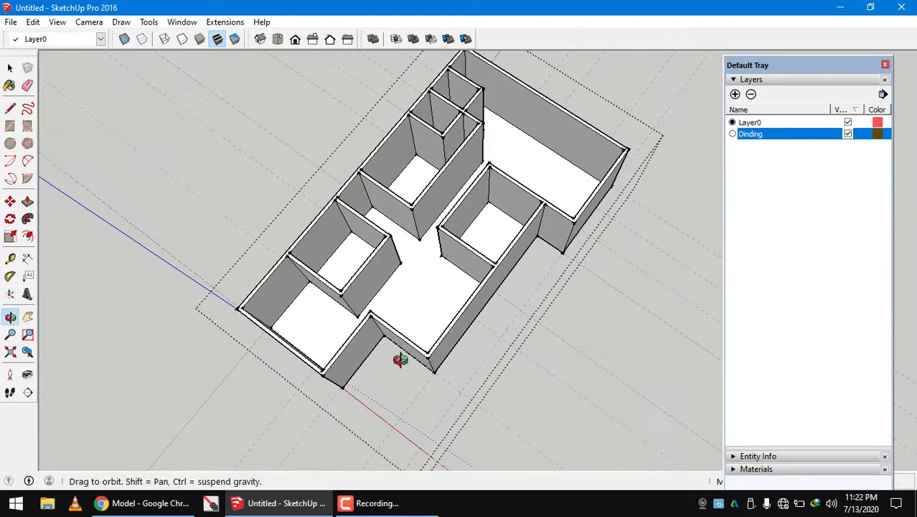
{"action": "scroll", "coordinate": [400, 361], "scroll_direction": "up", "scroll_amount": 2}
{"action": "left_click", "coordinate": [159, 508]}
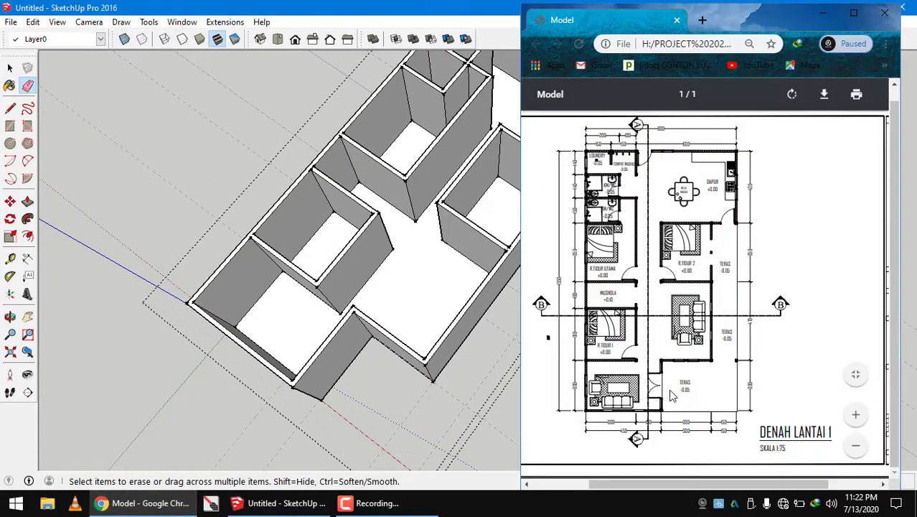
{"action": "middle_click_drag", "start_coordinate": [395, 343], "coordinate": [378, 276]}
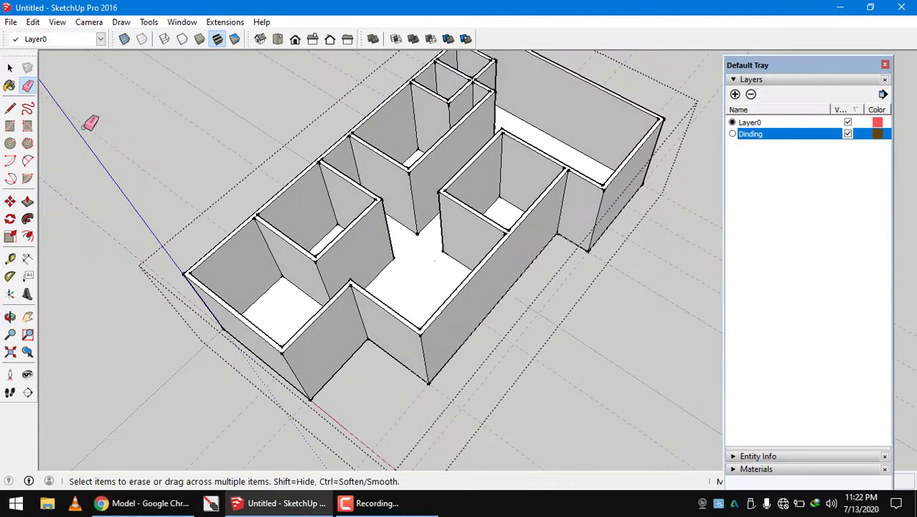
{"action": "scroll", "coordinate": [196, 124], "scroll_direction": "down", "scroll_amount": 2}
{"action": "scroll", "coordinate": [214, 143], "scroll_direction": "down", "scroll_amount": 2}
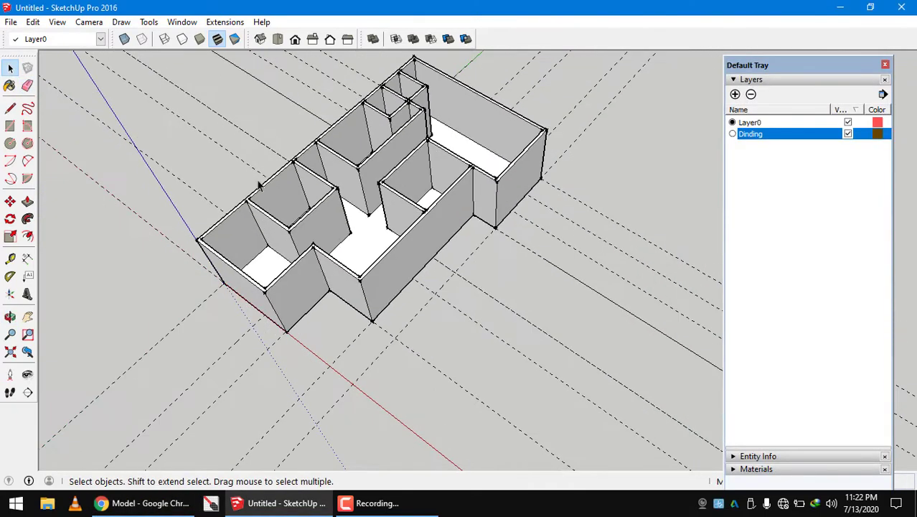
{"action": "middle_click_drag", "start_coordinate": [321, 201], "coordinate": [373, 237]}
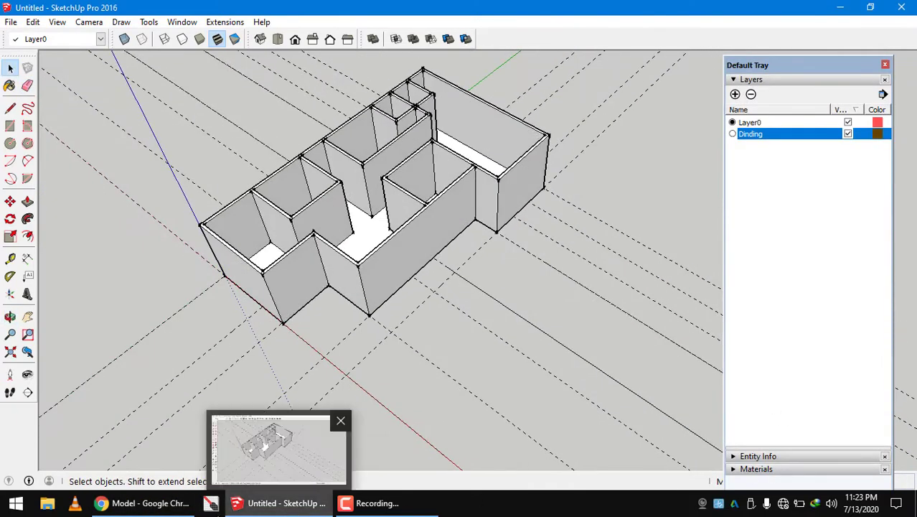
- Zoom through the PDF plan to read the living room's 300, 150 and 450 dimensions, then return to the model
{"action": "left_click", "coordinate": [144, 503]}
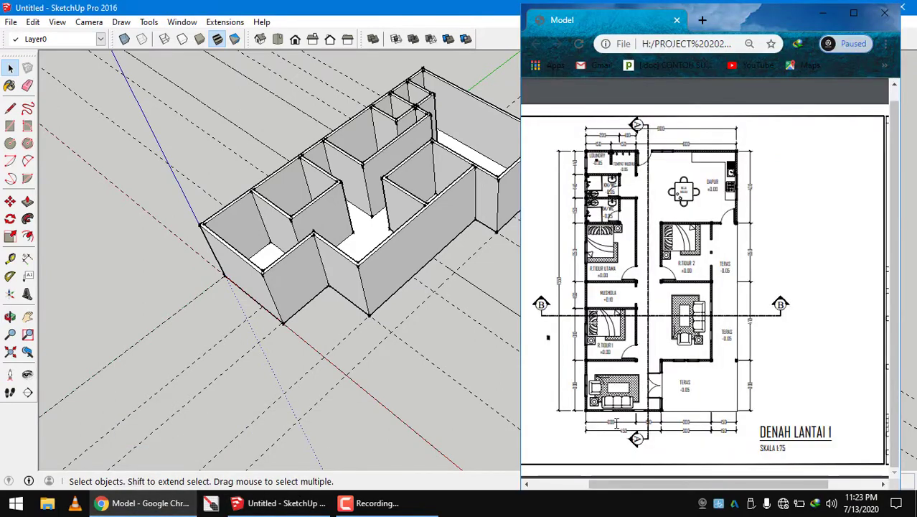
{"action": "scroll", "coordinate": [615, 423], "scroll_direction": "up", "scroll_amount": 2, "text": "ctrl"}
{"action": "scroll", "coordinate": [625, 413], "scroll_direction": "up", "scroll_amount": 2, "text": "ctrl"}
{"action": "scroll", "coordinate": [633, 402], "scroll_direction": "up", "scroll_amount": 3, "text": "ctrl"}
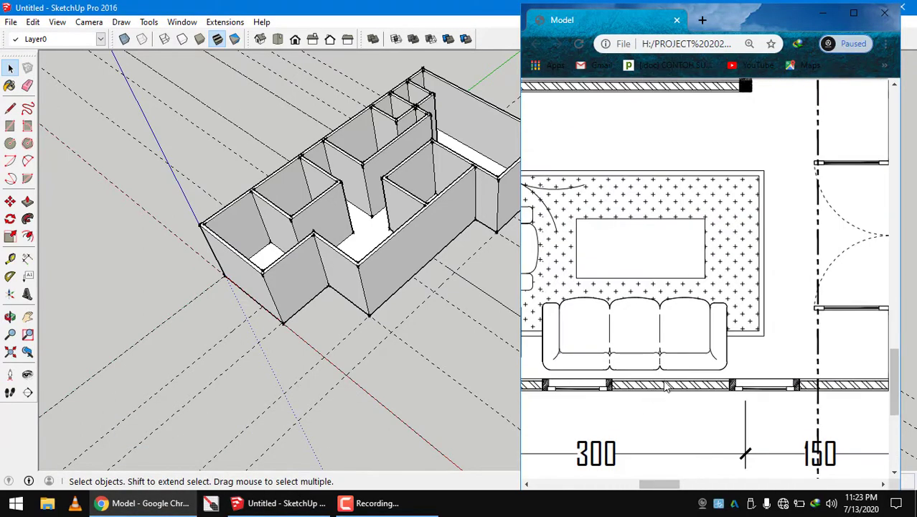
{"action": "scroll", "coordinate": [675, 383], "scroll_direction": "down", "scroll_amount": 3}
{"action": "scroll", "coordinate": [703, 373], "scroll_direction": "down", "scroll_amount": 2, "text": "ctrl"}
{"action": "scroll", "coordinate": [714, 316], "scroll_direction": "down", "scroll_amount": 1, "text": "ctrl"}
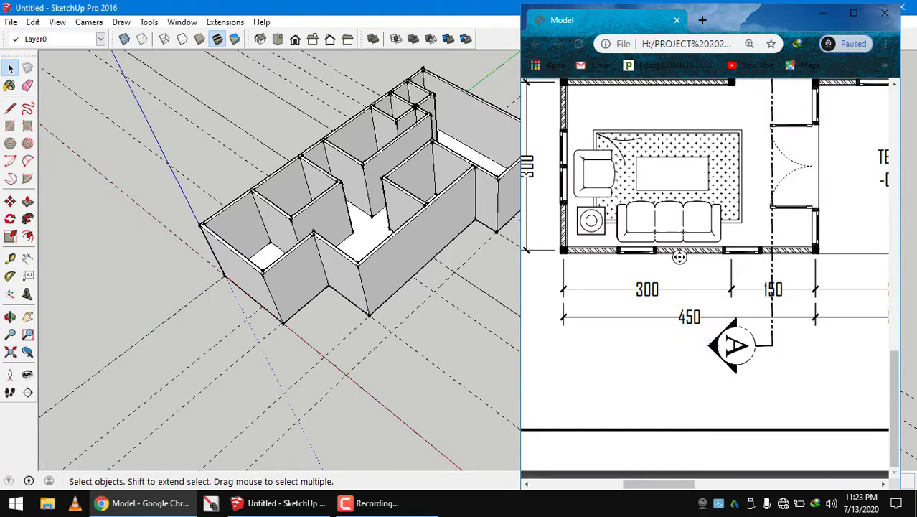
{"action": "middle_click_drag", "start_coordinate": [680, 257], "coordinate": [692, 267]}
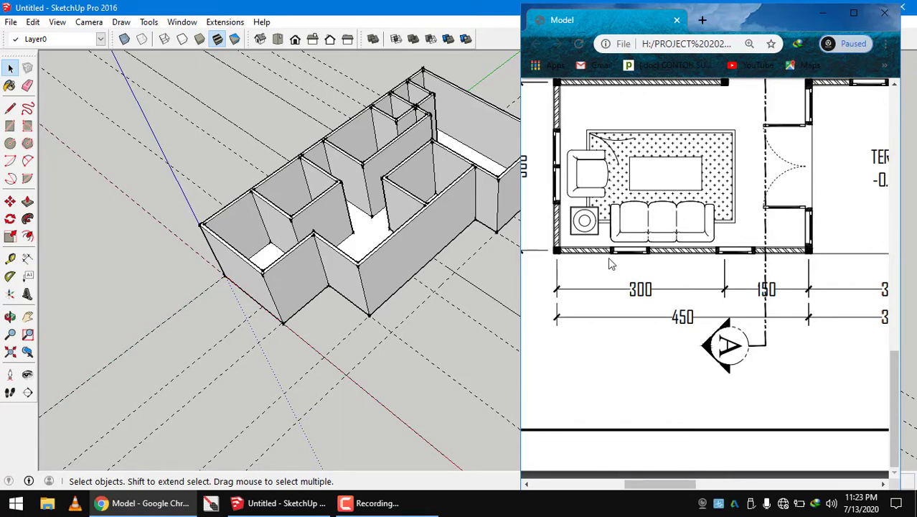
{"action": "scroll", "coordinate": [682, 267], "scroll_direction": "up", "scroll_amount": 2, "text": "ctrl"}
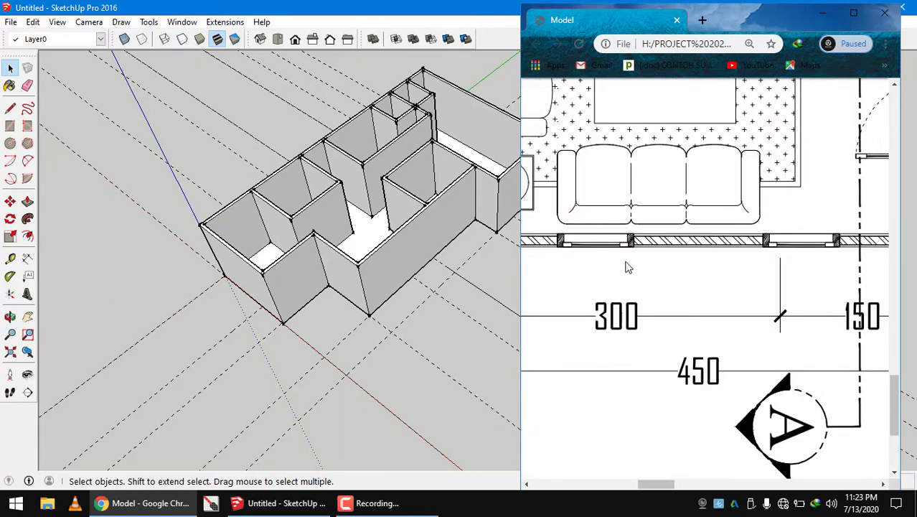
{"action": "scroll", "coordinate": [624, 264], "scroll_direction": "up", "scroll_amount": 2, "text": "ctrl"}
{"action": "scroll", "coordinate": [658, 278], "scroll_direction": "down", "scroll_amount": 1, "text": "ctrl"}
{"action": "scroll", "coordinate": [605, 280], "scroll_direction": "down", "scroll_amount": 1, "text": "ctrl"}
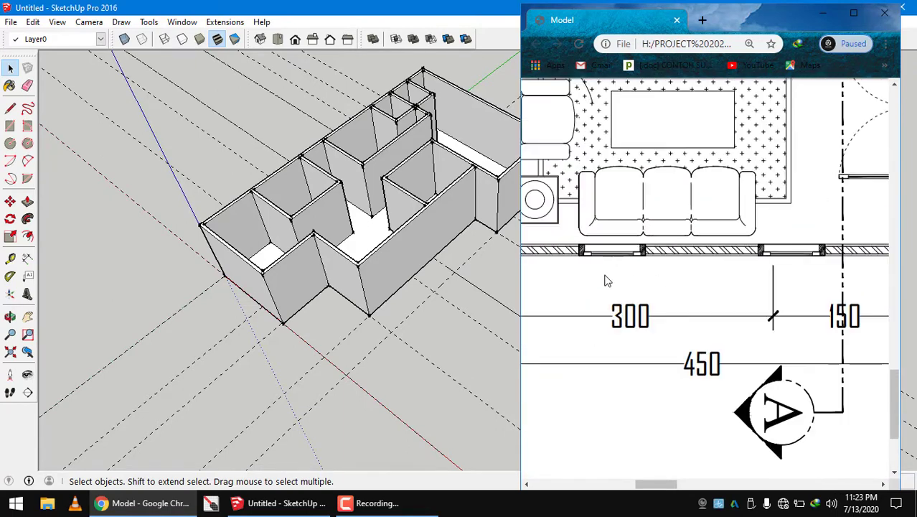
{"action": "scroll", "coordinate": [618, 270], "scroll_direction": "down", "scroll_amount": 1, "text": "ctrl"}
{"action": "scroll", "coordinate": [592, 274], "scroll_direction": "down", "scroll_amount": 1, "text": "ctrl"}
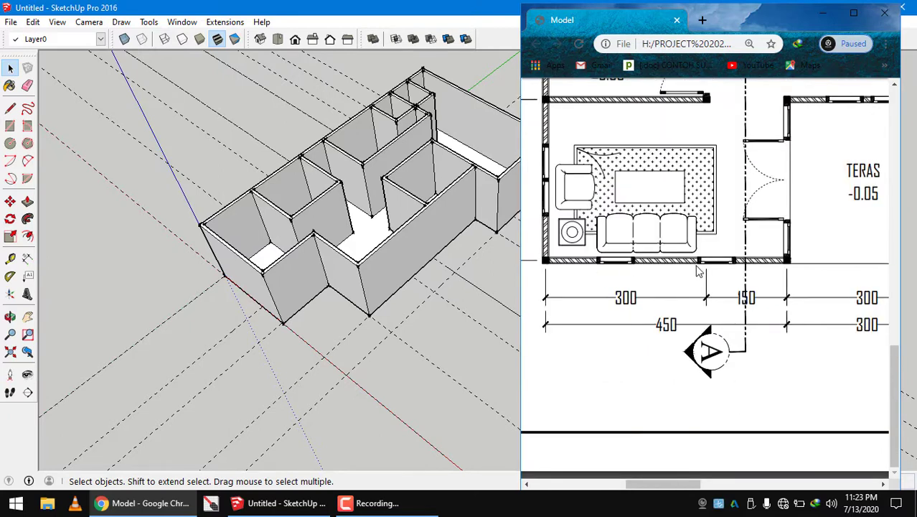
{"action": "scroll", "coordinate": [671, 275], "scroll_direction": "up", "scroll_amount": 1, "text": "ctrl"}
{"action": "scroll", "coordinate": [668, 276], "scroll_direction": "up", "scroll_amount": 1, "text": "ctrl"}
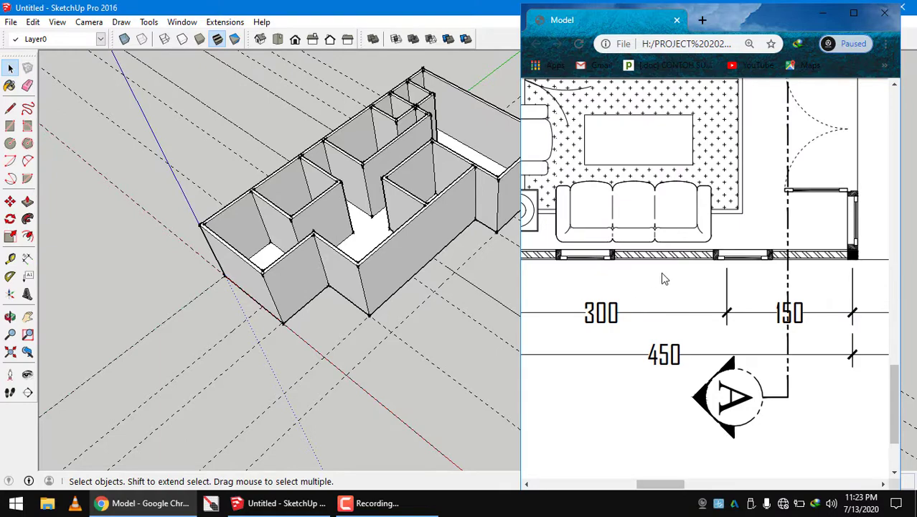
{"action": "scroll", "coordinate": [726, 269], "scroll_direction": "up", "scroll_amount": 1, "text": "ctrl"}
{"action": "scroll", "coordinate": [768, 272], "scroll_direction": "down", "scroll_amount": 1, "text": "ctrl"}
{"action": "scroll", "coordinate": [730, 277], "scroll_direction": "down", "scroll_amount": 1, "text": "ctrl"}
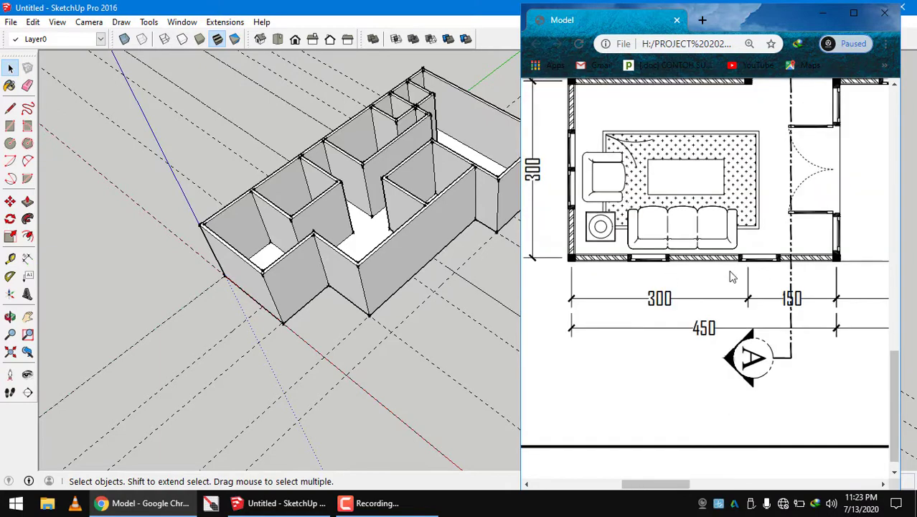
{"action": "mouse_move", "coordinate": [385, 324]}
{"action": "middle_mouse_down"}
{"action": "mouse_move", "coordinate": [296, 324]}
{"action": "mouse_move", "coordinate": [281, 264]}
{"action": "mouse_move", "coordinate": [458, 271]}
{"action": "mouse_move", "coordinate": [368, 303]}
{"action": "mouse_move", "coordinate": [395, 303]}
{"action": "mouse_move", "coordinate": [369, 312]}
{"action": "mouse_move", "coordinate": [390, 307]}
{"action": "middle_mouse_up"}
{"action": "scroll", "coordinate": [268, 324], "scroll_direction": "up", "scroll_amount": 3}
- Open the Dinding wall group for editing and face the front corner walls
{"action": "left_click", "coordinate": [393, 303]}
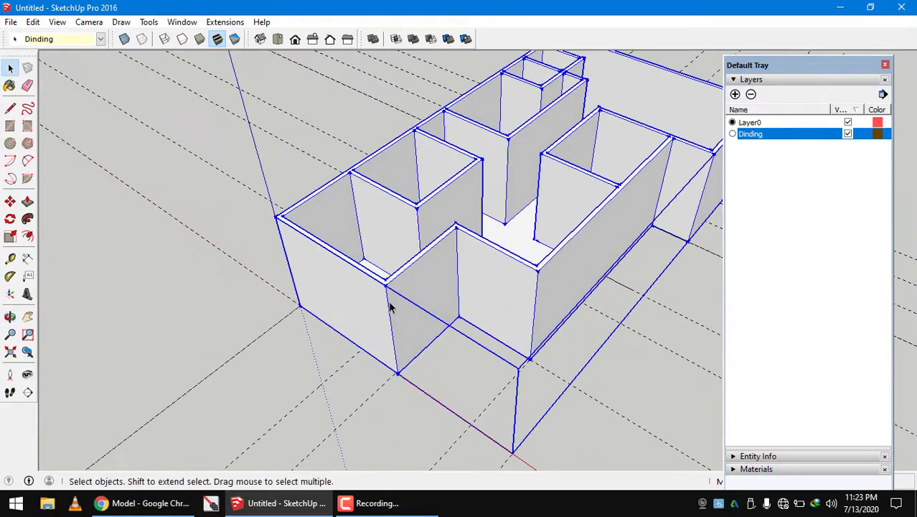
{"action": "right_click", "coordinate": [444, 276]}
{"action": "mouse_move", "coordinate": [444, 286]}
{"action": "middle_mouse_down"}
{"action": "mouse_move", "coordinate": [444, 276]}
{"action": "mouse_move", "coordinate": [378, 297]}
{"action": "mouse_move", "coordinate": [416, 274]}
{"action": "mouse_move", "coordinate": [424, 250]}
{"action": "mouse_move", "coordinate": [354, 231]}
{"action": "mouse_move", "coordinate": [311, 195]}
{"action": "mouse_move", "coordinate": [260, 182]}
{"action": "mouse_move", "coordinate": [139, 201]}
{"action": "mouse_move", "coordinate": [403, 211]}
{"action": "mouse_move", "coordinate": [447, 249]}
{"action": "mouse_move", "coordinate": [434, 297]}
{"action": "mouse_move", "coordinate": [402, 312]}
{"action": "middle_mouse_up"}
{"action": "left_click", "coordinate": [478, 252]}
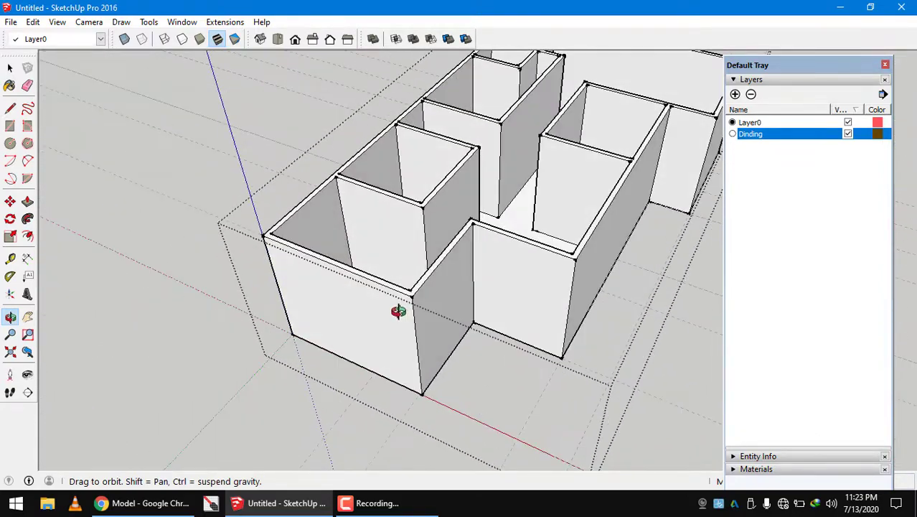
{"action": "mouse_move", "coordinate": [386, 364]}
{"action": "middle_mouse_down"}
{"action": "mouse_move", "coordinate": [371, 345]}
{"action": "mouse_move", "coordinate": [370, 308]}
{"action": "mouse_move", "coordinate": [343, 328]}
{"action": "mouse_move", "coordinate": [244, 324]}
{"action": "mouse_move", "coordinate": [266, 314]}
{"action": "mouse_move", "coordinate": [384, 307]}
{"action": "mouse_move", "coordinate": [382, 318]}
{"action": "middle_mouse_up"}
- Place a vertical guide across the front wall with the Tape Measure
{"action": "key", "text": "t"}
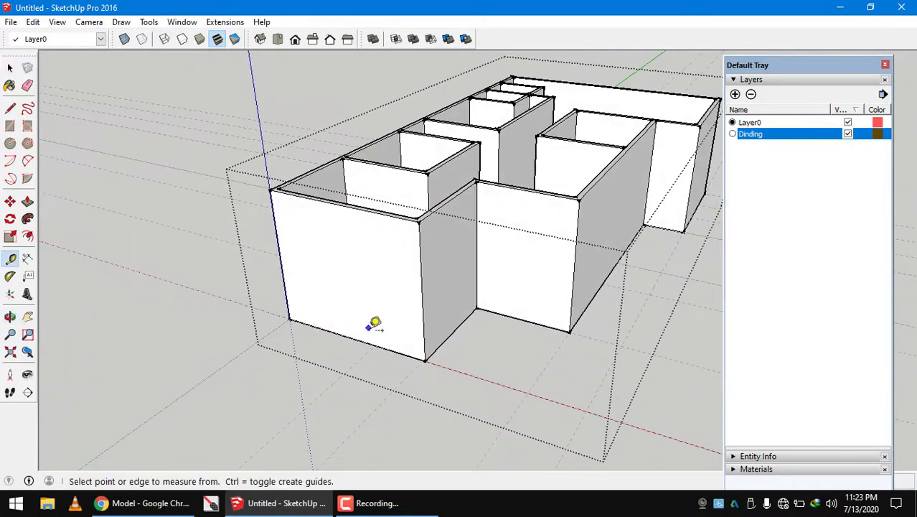
{"action": "scroll", "coordinate": [373, 327], "scroll_direction": "up", "scroll_amount": 3}
{"action": "left_click", "coordinate": [366, 347]}
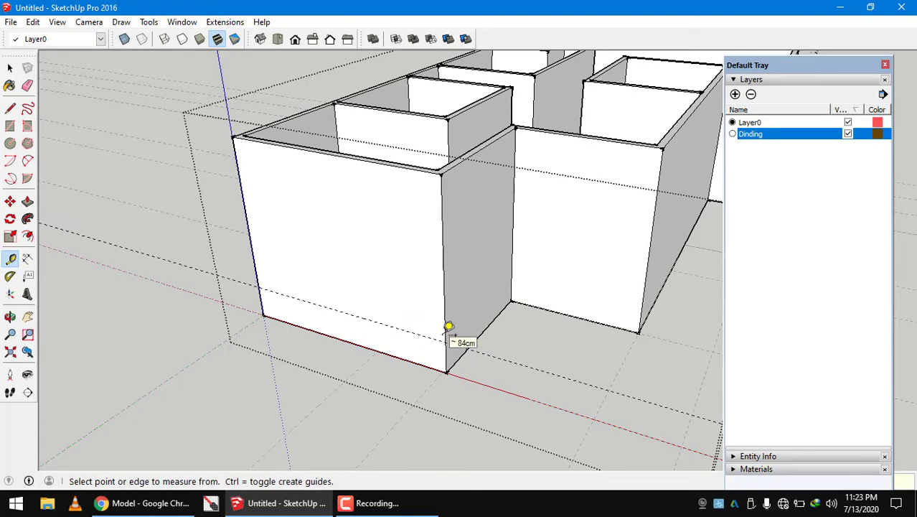
{"action": "mouse_move", "coordinate": [439, 364]}
{"action": "middle_mouse_down"}
{"action": "mouse_move", "coordinate": [383, 331]}
{"action": "mouse_move", "coordinate": [377, 308]}
{"action": "middle_mouse_up"}
{"action": "scroll", "coordinate": [272, 215], "scroll_direction": "up", "scroll_amount": 2}
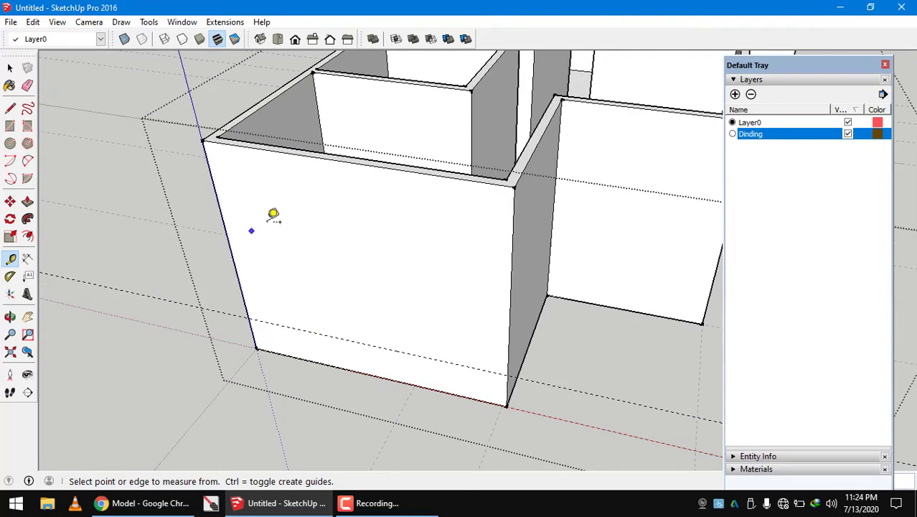
{"action": "left_click", "coordinate": [216, 194]}
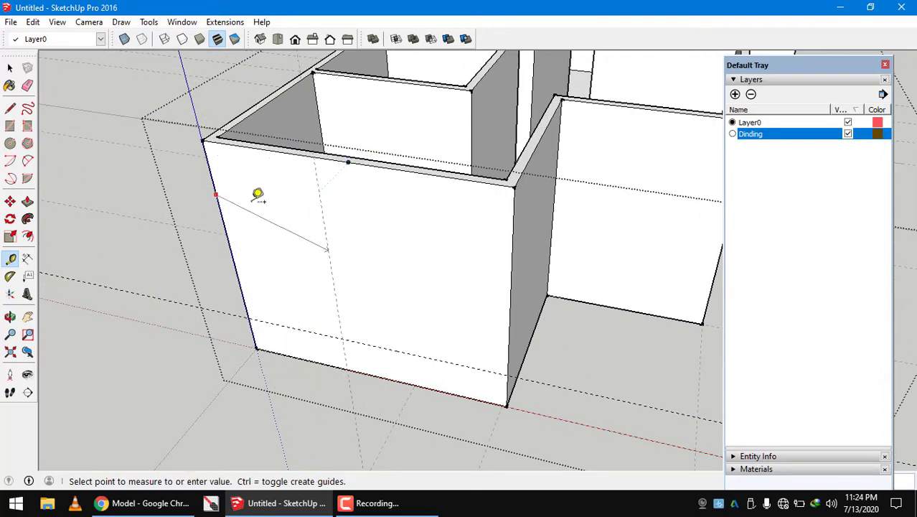
{"action": "key", "text": "space"}
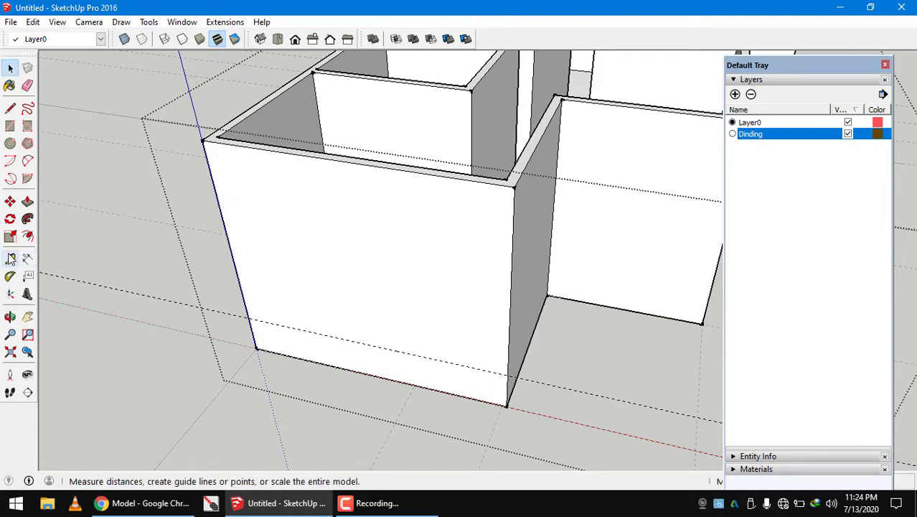
{"action": "left_click", "coordinate": [10, 259]}
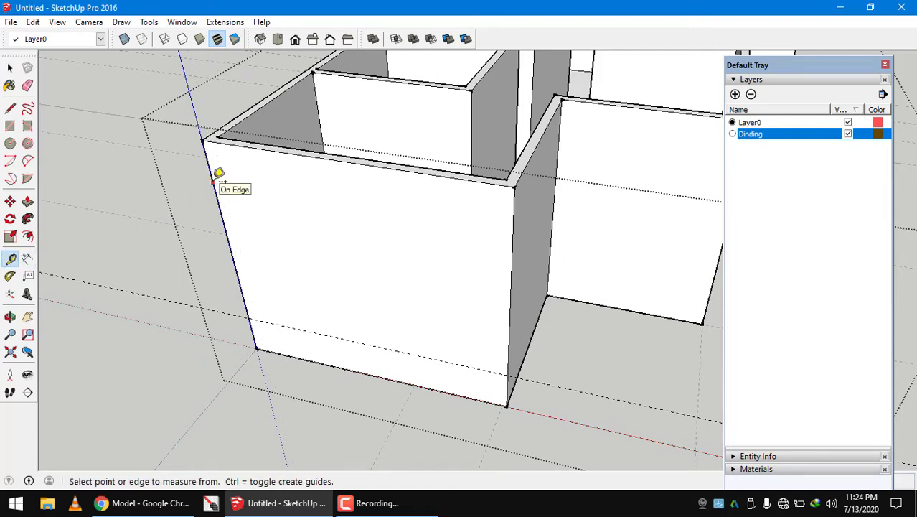
{"action": "left_click", "coordinate": [349, 161]}
- Orbit around the building and measure along the front wall to the vertical guide
{"action": "scroll", "coordinate": [422, 261], "scroll_direction": "down", "scroll_amount": 3}
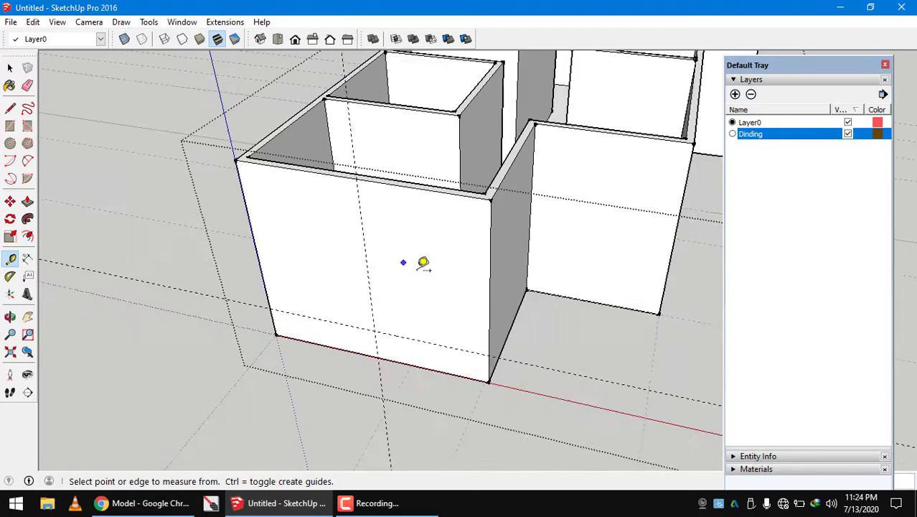
{"action": "mouse_move", "coordinate": [422, 262]}
{"action": "middle_mouse_down"}
{"action": "mouse_move", "coordinate": [451, 188]}
{"action": "mouse_move", "coordinate": [444, 170]}
{"action": "mouse_move", "coordinate": [404, 334]}
{"action": "mouse_move", "coordinate": [225, 328]}
{"action": "mouse_move", "coordinate": [381, 308]}
{"action": "mouse_move", "coordinate": [524, 302]}
{"action": "mouse_move", "coordinate": [440, 244]}
{"action": "middle_mouse_up"}
{"action": "scroll", "coordinate": [423, 208], "scroll_direction": "up", "scroll_amount": 2}
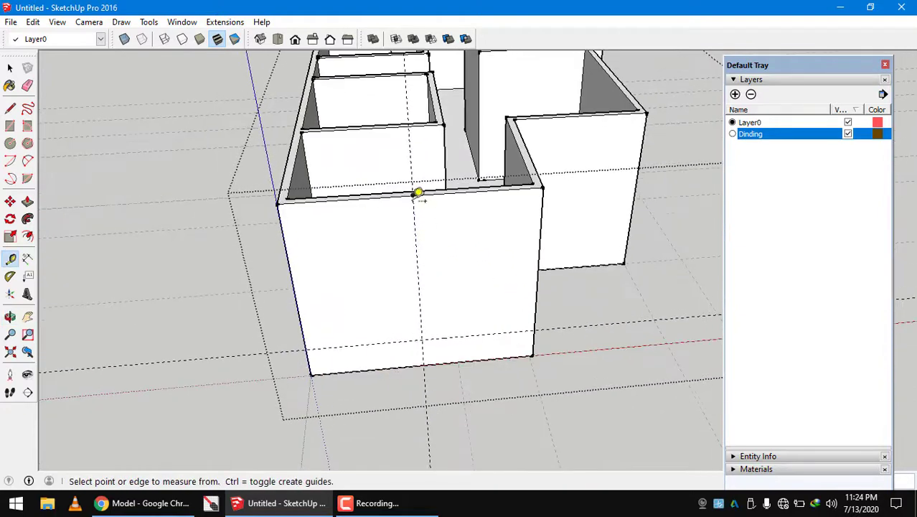
{"action": "scroll", "coordinate": [416, 205], "scroll_direction": "up", "scroll_amount": 2}
{"action": "mouse_move", "coordinate": [415, 204]}
{"action": "middle_mouse_down"}
{"action": "mouse_move", "coordinate": [413, 231]}
{"action": "mouse_move", "coordinate": [413, 221]}
{"action": "middle_mouse_up"}
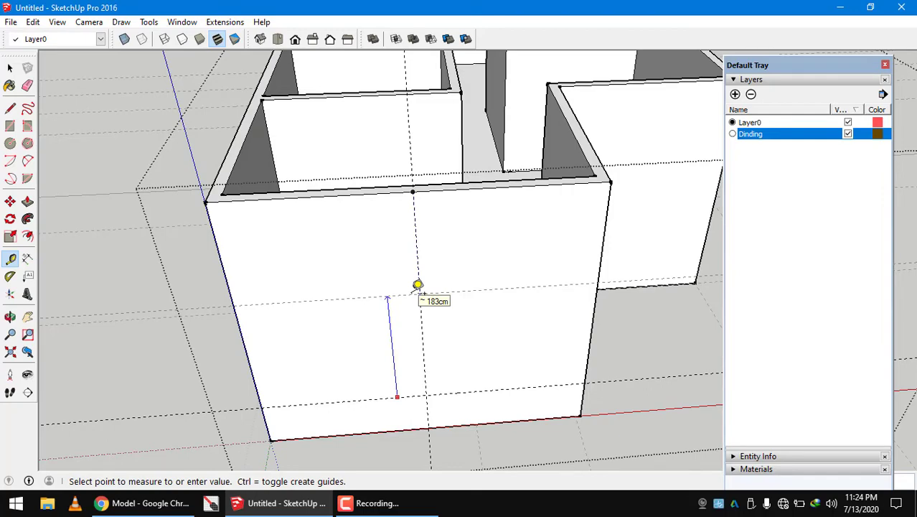
{"action": "scroll", "coordinate": [417, 285], "scroll_direction": "down", "scroll_amount": 3}
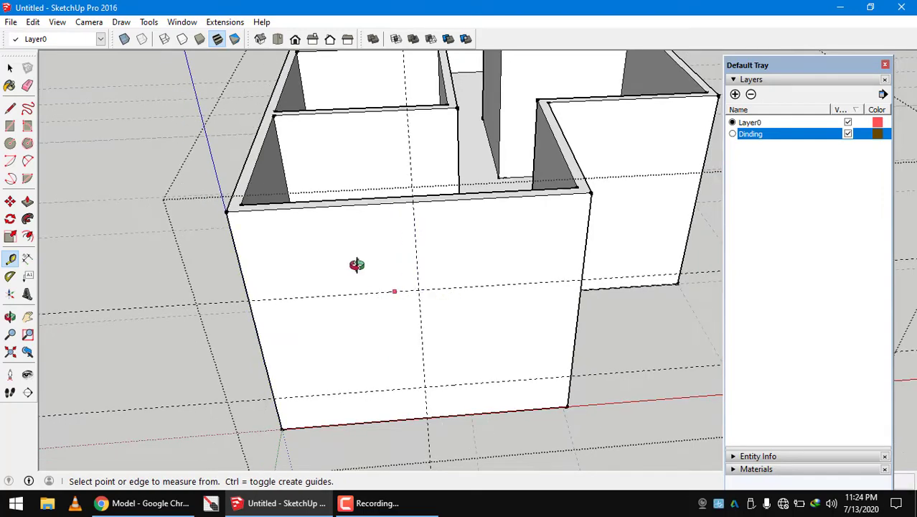
{"action": "mouse_move", "coordinate": [354, 265]}
{"action": "middle_mouse_down"}
{"action": "mouse_move", "coordinate": [426, 186]}
{"action": "mouse_move", "coordinate": [536, 170]}
{"action": "mouse_move", "coordinate": [498, 178]}
{"action": "middle_mouse_up"}
{"action": "key", "text": "t"}
{"action": "scroll", "coordinate": [462, 278], "scroll_direction": "up", "scroll_amount": 2}
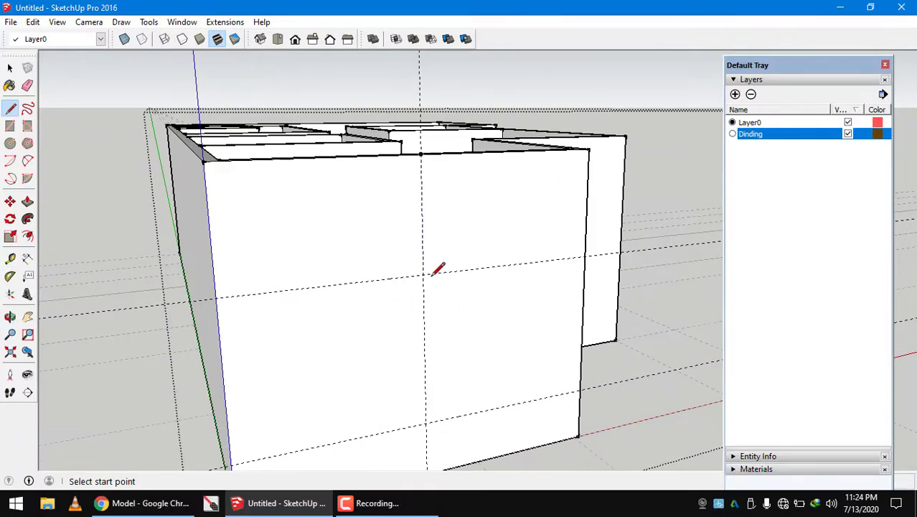
{"action": "left_click", "coordinate": [216, 297]}
{"action": "key", "text": "space"}
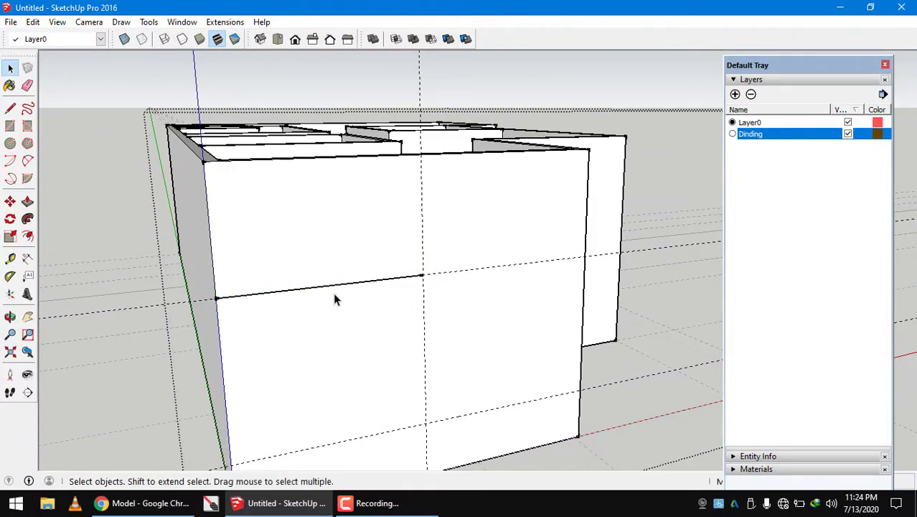
- Select the front wall face and its vertical guide
{"action": "mouse_move", "coordinate": [331, 288]}
{"action": "middle_mouse_down"}
{"action": "mouse_move", "coordinate": [215, 321]}
{"action": "mouse_move", "coordinate": [277, 244]}
{"action": "middle_mouse_up"}
{"action": "left_click", "coordinate": [277, 244]}
{"action": "scroll", "coordinate": [286, 280], "scroll_direction": "up", "scroll_amount": 2}
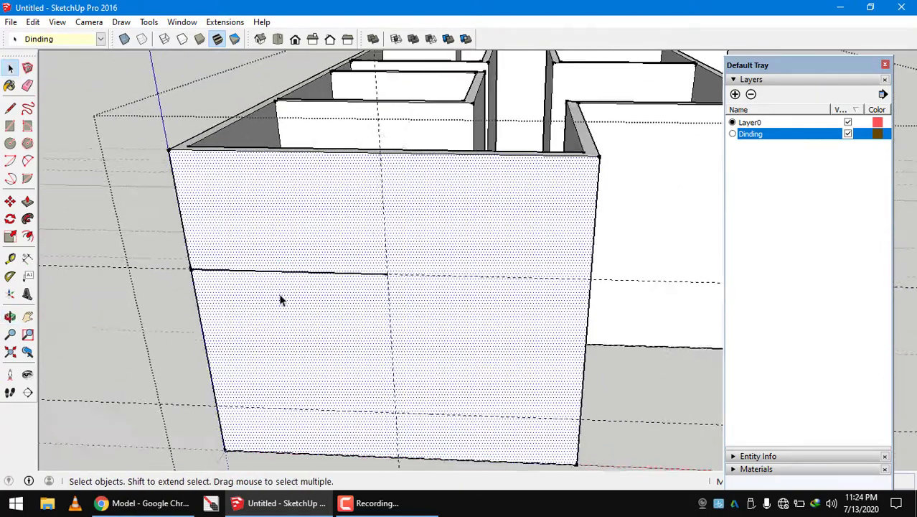
{"action": "scroll", "coordinate": [327, 299], "scroll_direction": "up", "scroll_amount": 2}
{"action": "scroll", "coordinate": [391, 290], "scroll_direction": "up", "scroll_amount": 2}
{"action": "left_click", "coordinate": [406, 284]}
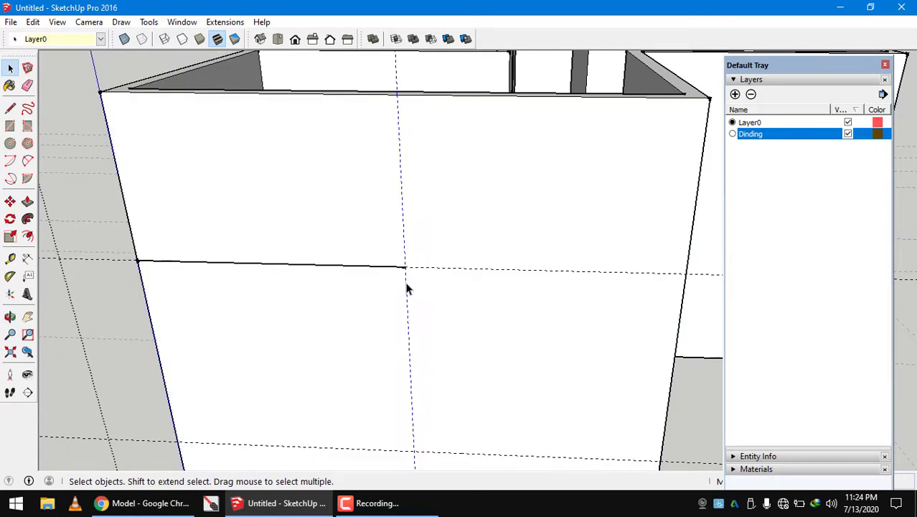
- Add a second vertical guide on the front wall from its left edge
{"action": "key", "text": "t"}
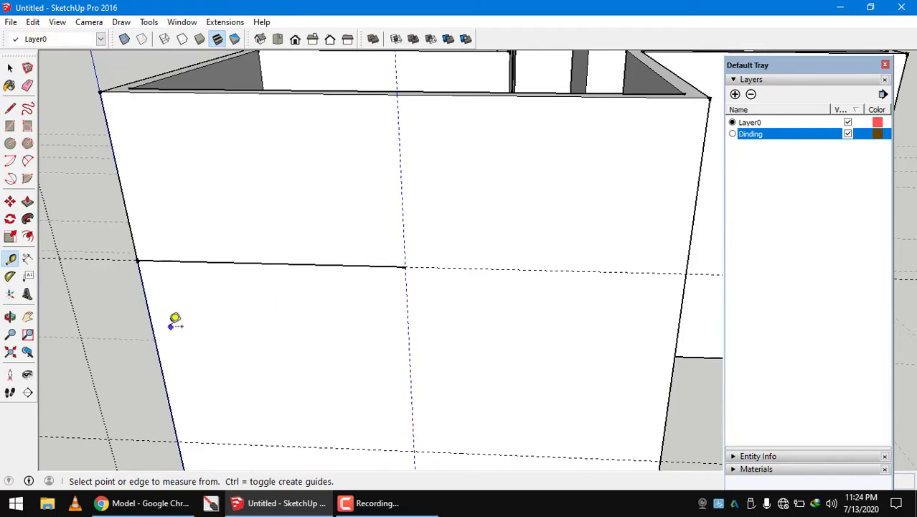
{"action": "left_click", "coordinate": [150, 319]}
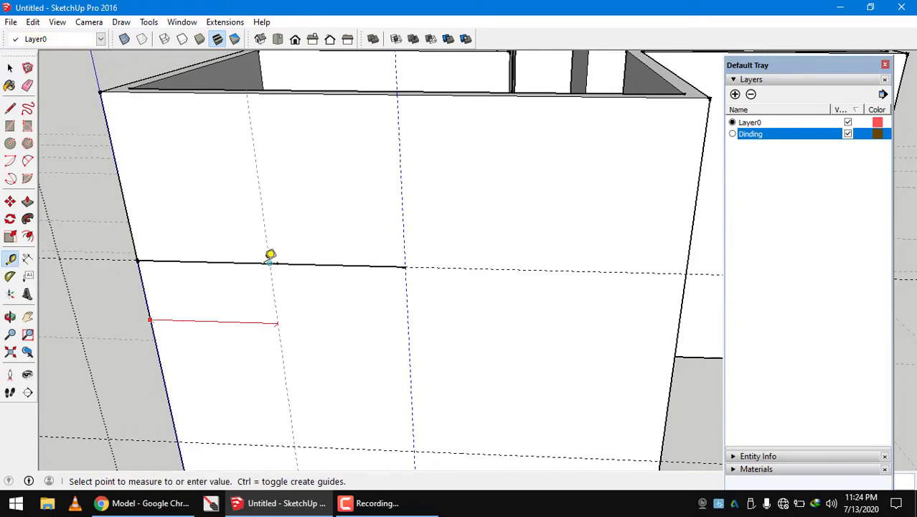
{"action": "left_click", "coordinate": [270, 260]}
{"action": "middle_click_drag", "start_coordinate": [283, 263], "coordinate": [305, 303]}
{"action": "scroll", "coordinate": [330, 272], "scroll_direction": "up", "scroll_amount": 3}
{"action": "middle_click_drag", "start_coordinate": [365, 231], "coordinate": [360, 272]}
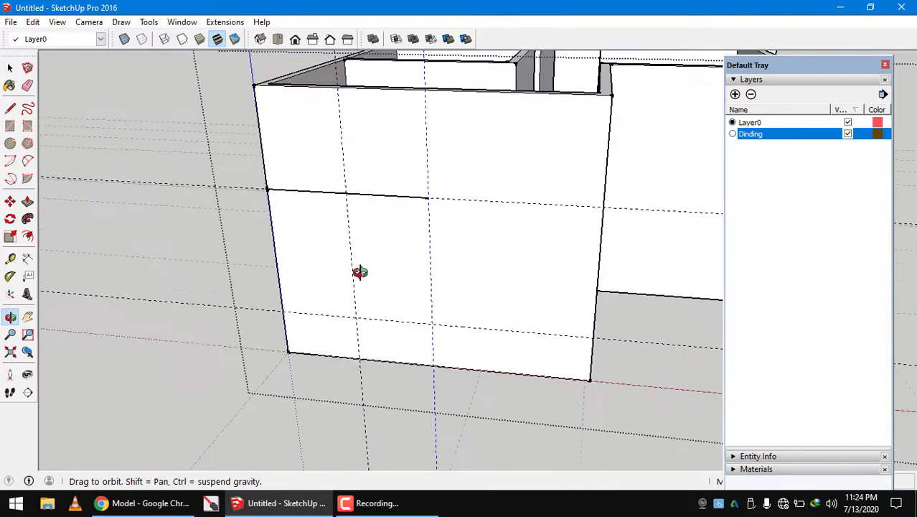
{"action": "scroll", "coordinate": [360, 272], "scroll_direction": "up", "scroll_amount": 2}
{"action": "scroll", "coordinate": [367, 254], "scroll_direction": "up", "scroll_amount": 1}
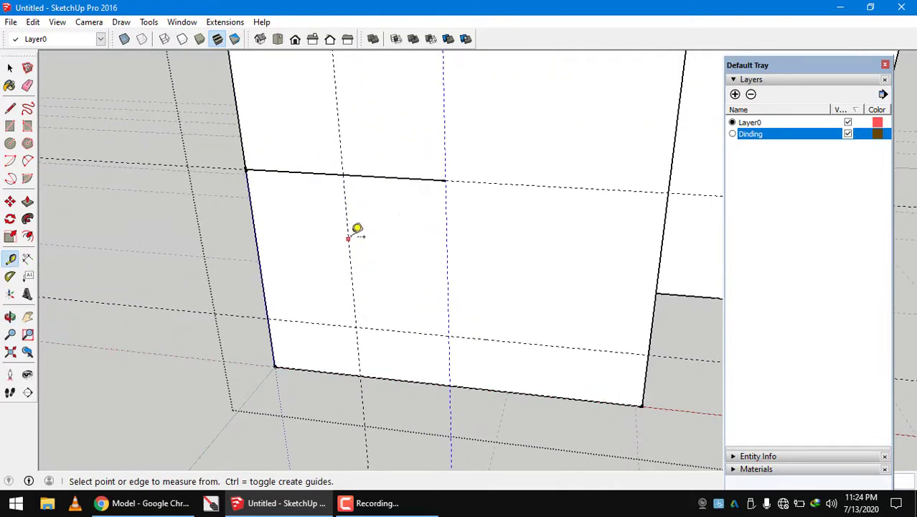
- Check the window dimensions on the floor plan before measuring from the new guide
{"action": "left_click", "coordinate": [348, 238]}
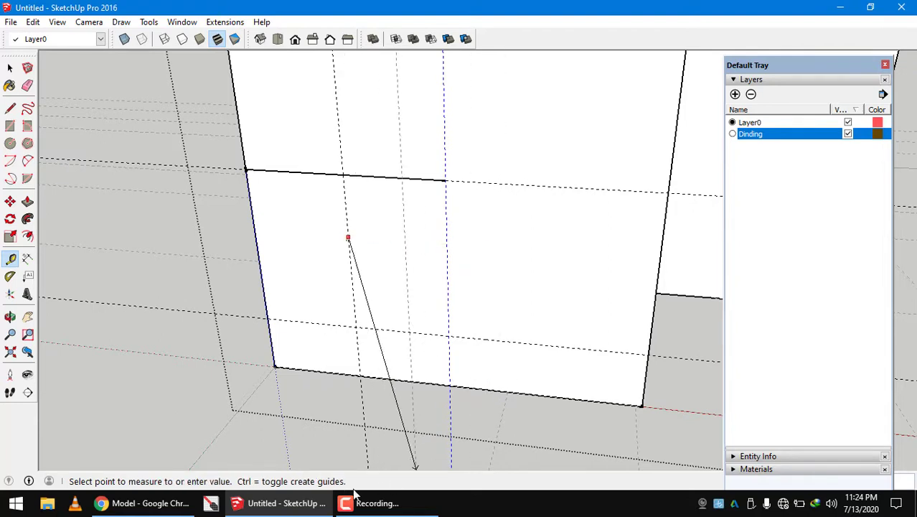
{"action": "left_click", "coordinate": [169, 501]}
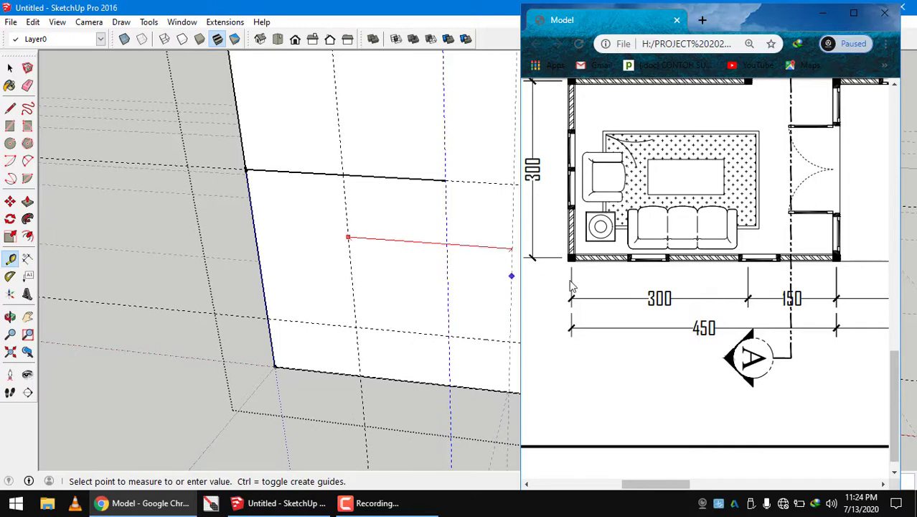
{"action": "scroll", "coordinate": [326, 254], "scroll_direction": "up", "scroll_amount": 1}
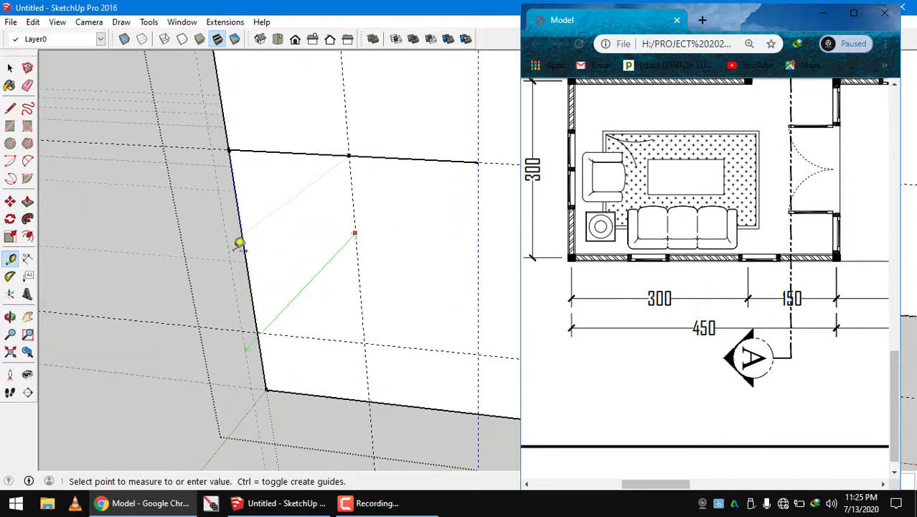
{"action": "left_click", "coordinate": [344, 244]}
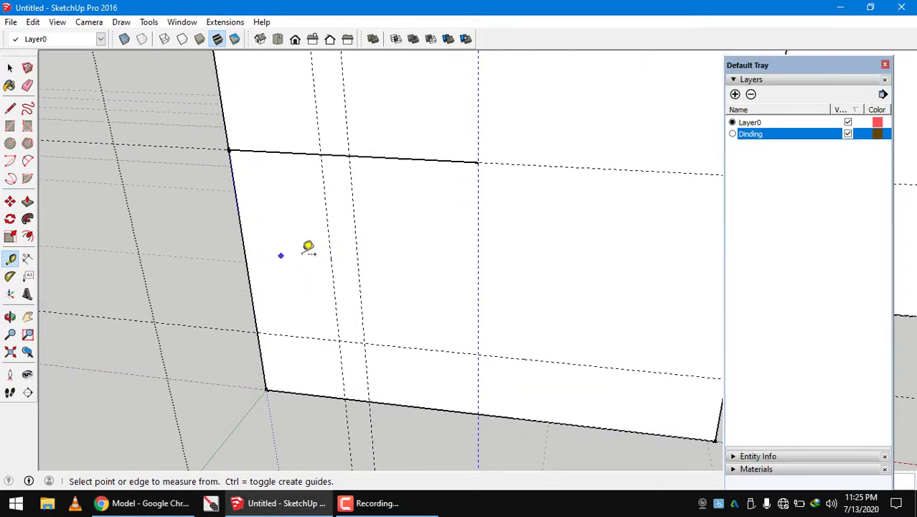
{"action": "left_click", "coordinate": [355, 230]}
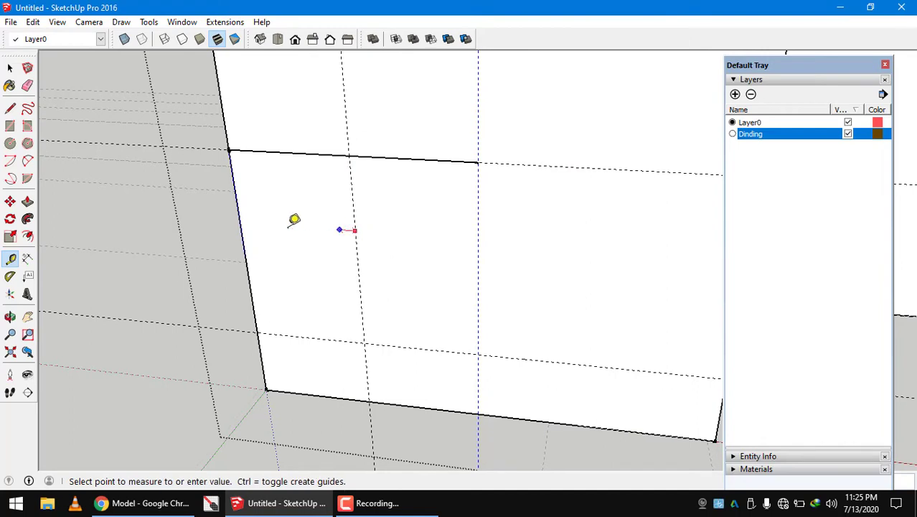
{"action": "key", "text": "space"}
- Add guides 30cm and 40cm from the existing vertical guide for the window sides
{"action": "key", "text": "t"}
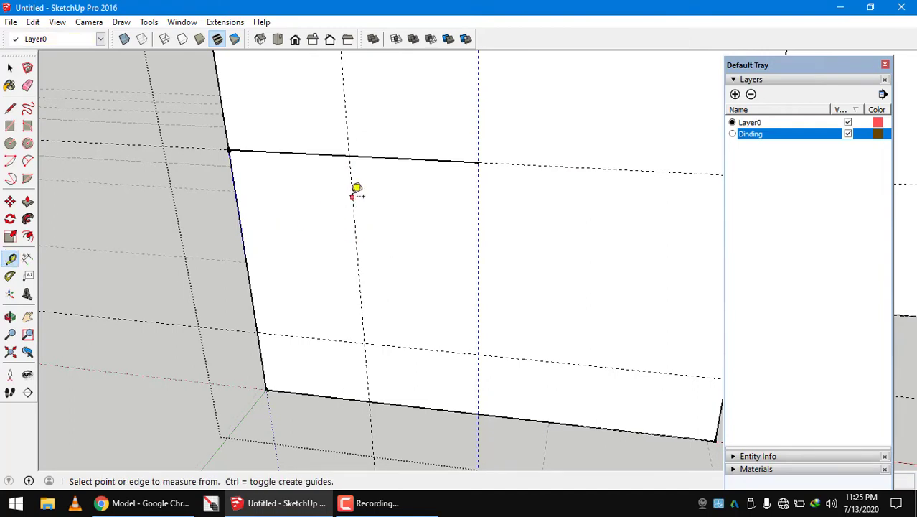
{"action": "left_click", "coordinate": [352, 193]}
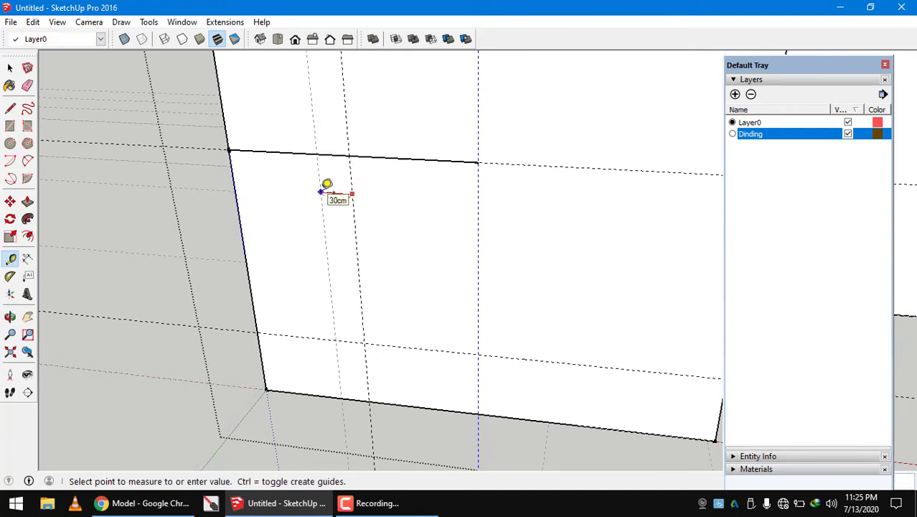
{"action": "left_click", "coordinate": [325, 185]}
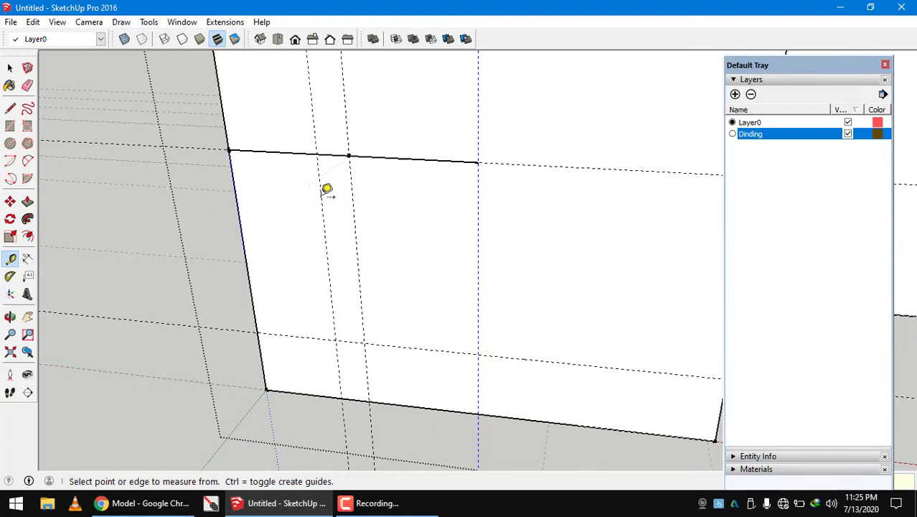
{"action": "left_click", "coordinate": [353, 196]}
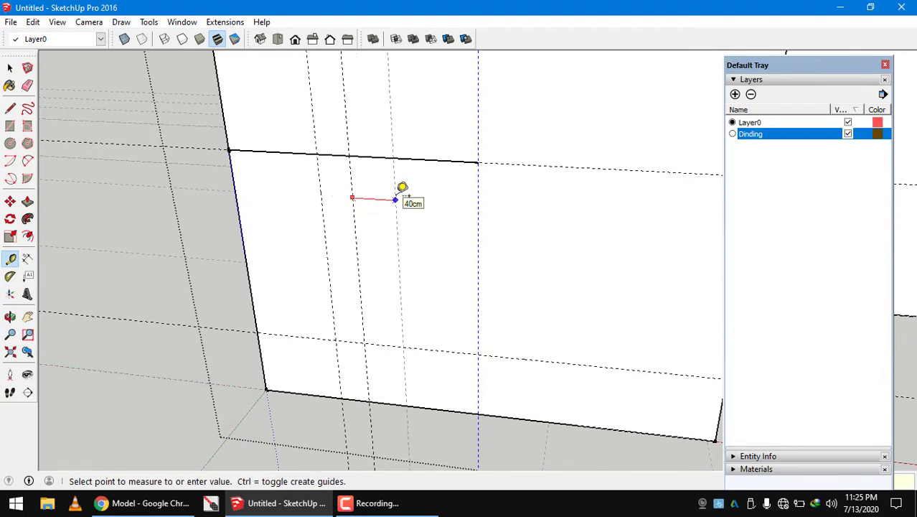
{"action": "left_click", "coordinate": [395, 200]}
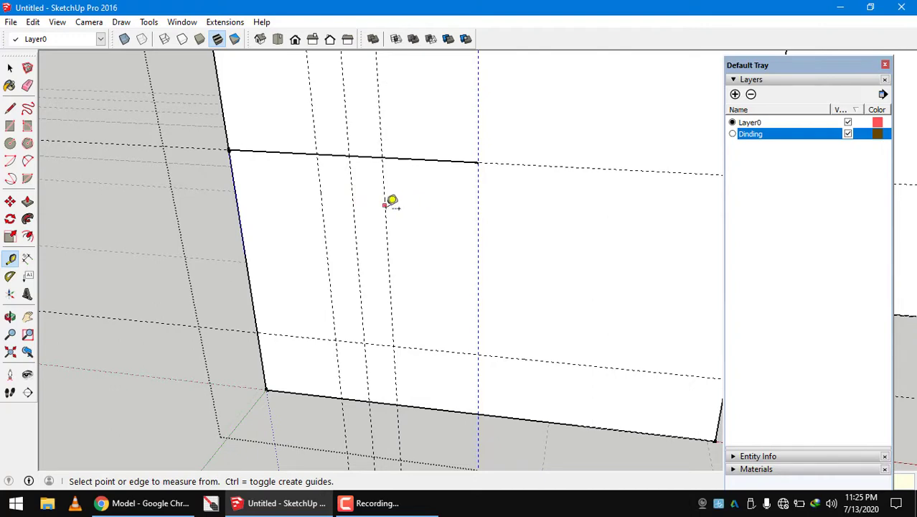
{"action": "middle_click_drag", "start_coordinate": [381, 211], "coordinate": [371, 211]}
{"action": "key", "text": "space"}
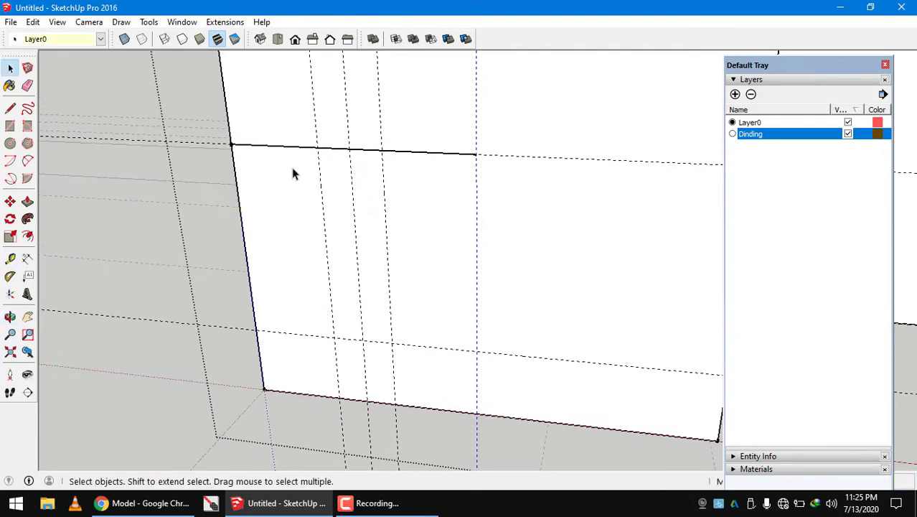
- Delete the stray top edge of the wall face and orbit to face the wall
{"action": "left_click", "coordinate": [271, 155]}
{"action": "left_click", "coordinate": [273, 152]}
{"action": "key", "text": "Delete"}
{"action": "mouse_move", "coordinate": [274, 152]}
{"action": "middle_mouse_down"}
{"action": "mouse_move", "coordinate": [317, 160]}
{"action": "mouse_move", "coordinate": [432, 108]}
{"action": "mouse_move", "coordinate": [452, 86]}
{"action": "mouse_move", "coordinate": [432, 66]}
{"action": "mouse_move", "coordinate": [305, 140]}
{"action": "middle_mouse_up"}
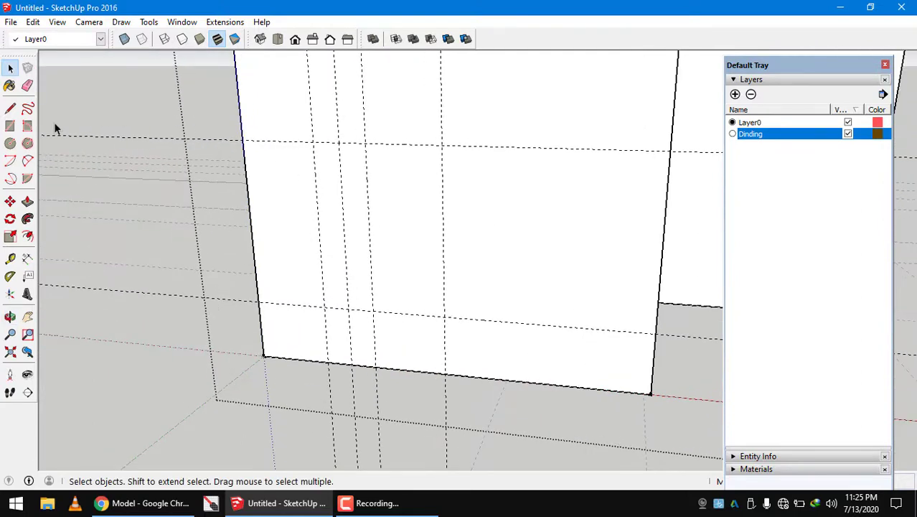
- Draw the narrow window rectangle between the guide crossings on the front wall
{"action": "left_click", "coordinate": [10, 127]}
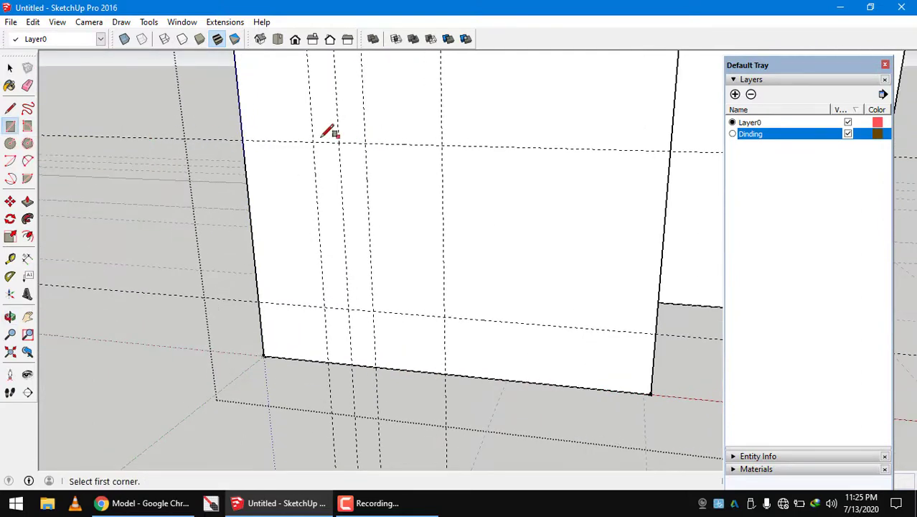
{"action": "left_click", "coordinate": [313, 142]}
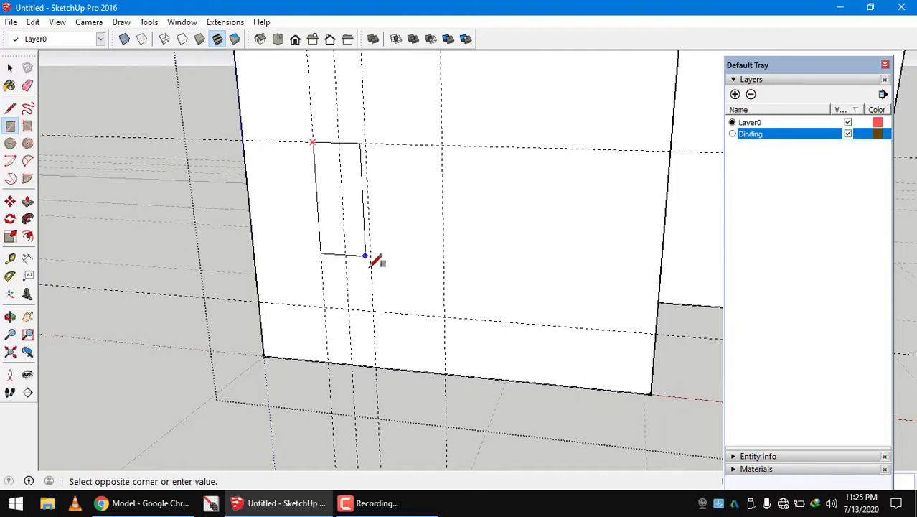
{"action": "left_click", "coordinate": [373, 310]}
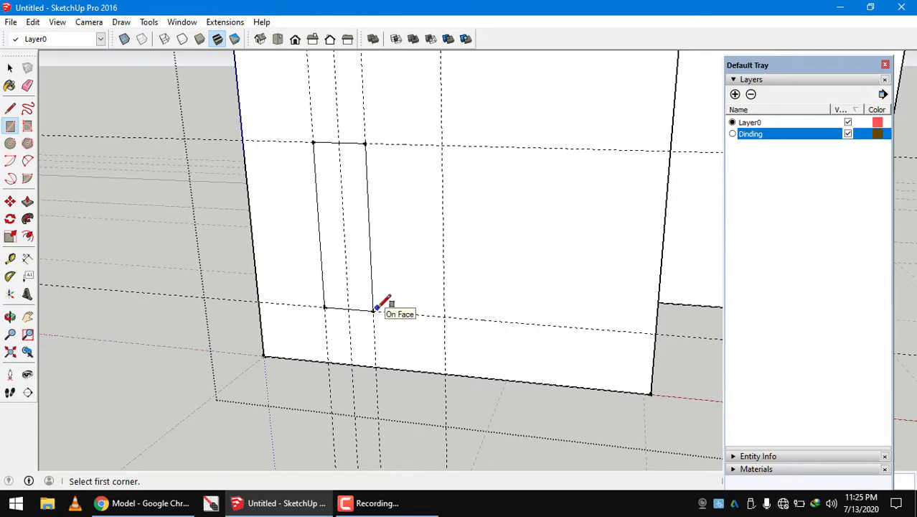
{"action": "key", "text": "space"}
{"action": "mouse_move", "coordinate": [373, 303]}
{"action": "middle_mouse_down"}
{"action": "mouse_move", "coordinate": [409, 293]}
{"action": "mouse_move", "coordinate": [409, 305]}
{"action": "middle_mouse_up"}
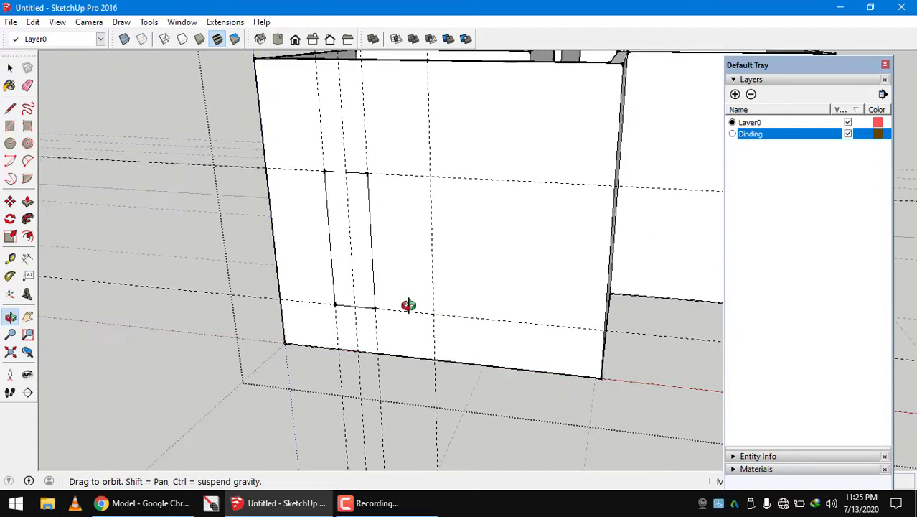
{"action": "mouse_move", "coordinate": [409, 268]}
{"action": "middle_mouse_down"}
{"action": "mouse_move", "coordinate": [536, 225]}
{"action": "mouse_move", "coordinate": [563, 226]}
{"action": "mouse_move", "coordinate": [537, 260]}
{"action": "middle_mouse_up"}
- Select the whole window rectangle, both its face and its edges
{"action": "key", "text": "t"}
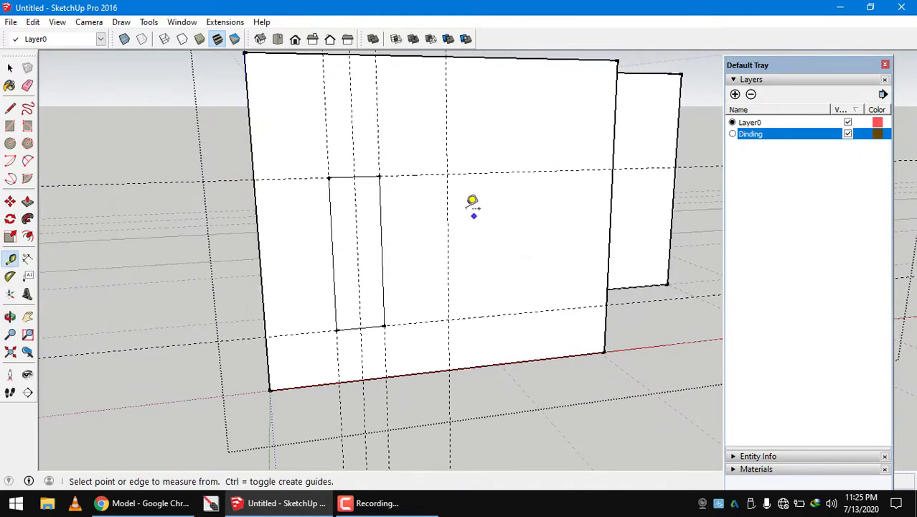
{"action": "left_click", "coordinate": [447, 198]}
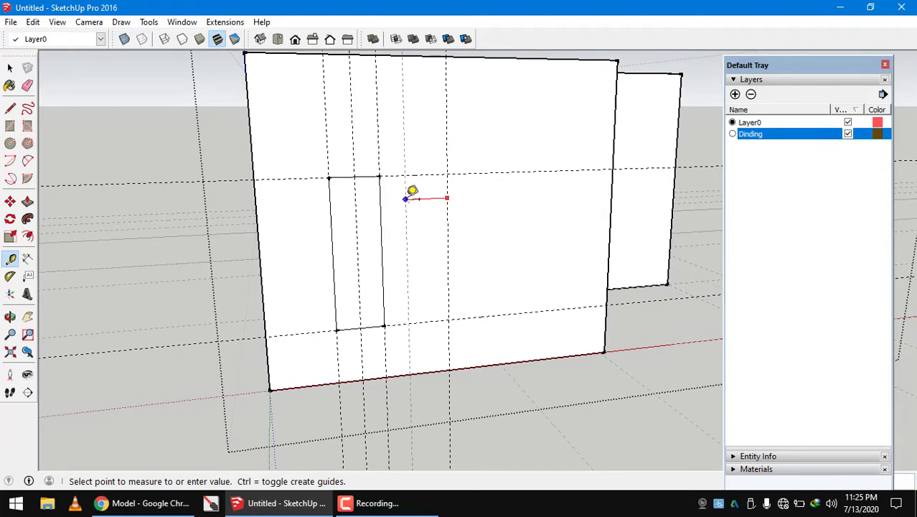
{"action": "key", "text": "space"}
{"action": "middle_click_drag", "start_coordinate": [410, 191], "coordinate": [398, 208]}
{"action": "left_click_drag", "start_coordinate": [337, 167], "coordinate": [415, 323]}
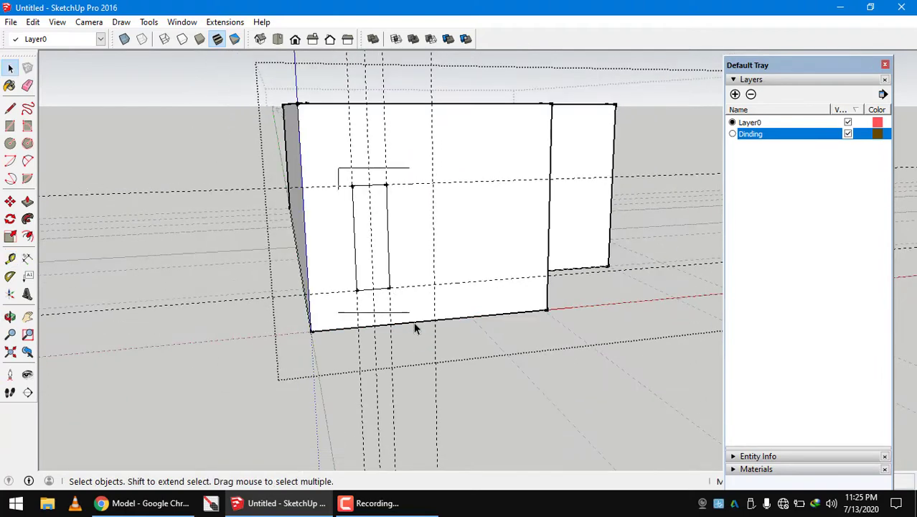
{"action": "mouse_move", "coordinate": [411, 290]}
{"action": "middle_mouse_down"}
{"action": "mouse_move", "coordinate": [308, 308]}
{"action": "mouse_move", "coordinate": [359, 287]}
{"action": "middle_mouse_up"}
{"action": "scroll", "coordinate": [337, 193], "scroll_direction": "up", "scroll_amount": 2}
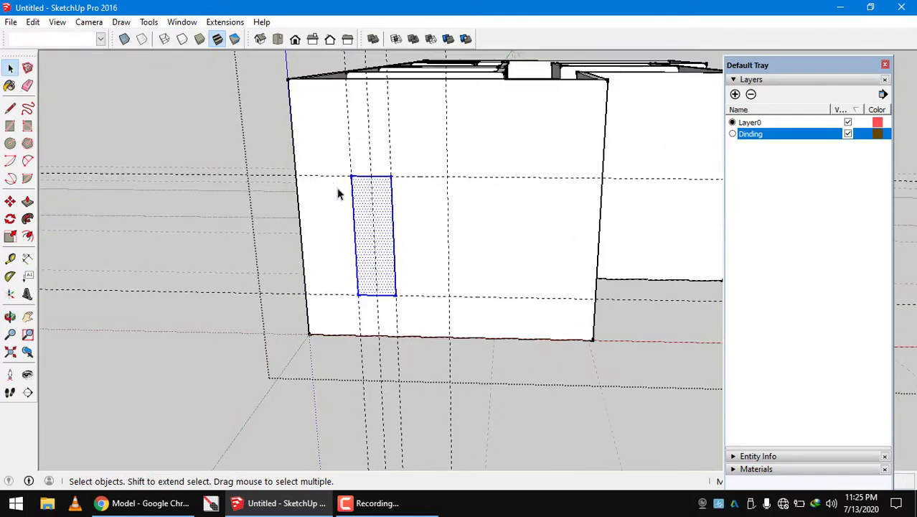
{"action": "left_click", "coordinate": [337, 171]}
{"action": "left_click", "coordinate": [349, 181]}
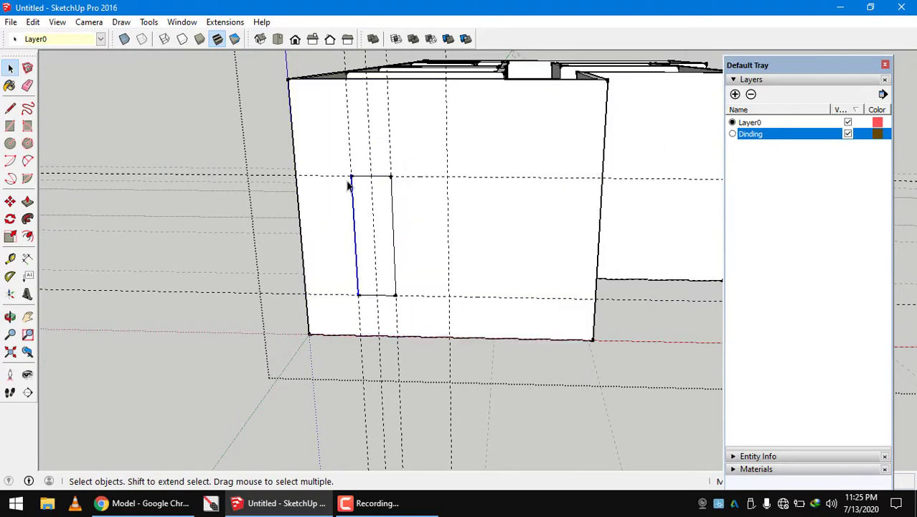
{"action": "scroll", "coordinate": [356, 178], "scroll_direction": "up", "scroll_amount": 2}
{"action": "scroll", "coordinate": [351, 173], "scroll_direction": "up", "scroll_amount": 1}
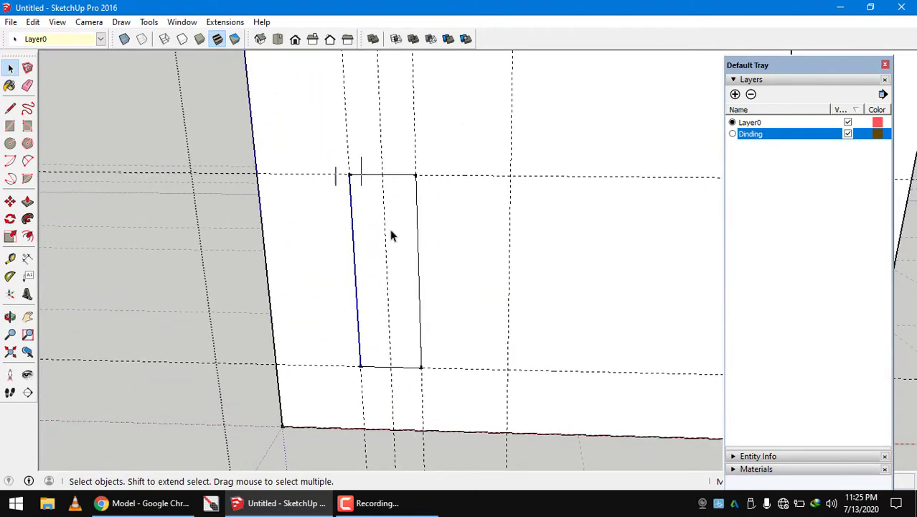
{"action": "left_click_drag", "start_coordinate": [336, 158], "coordinate": [436, 391]}
{"action": "scroll", "coordinate": [403, 349], "scroll_direction": "down", "scroll_amount": 2}
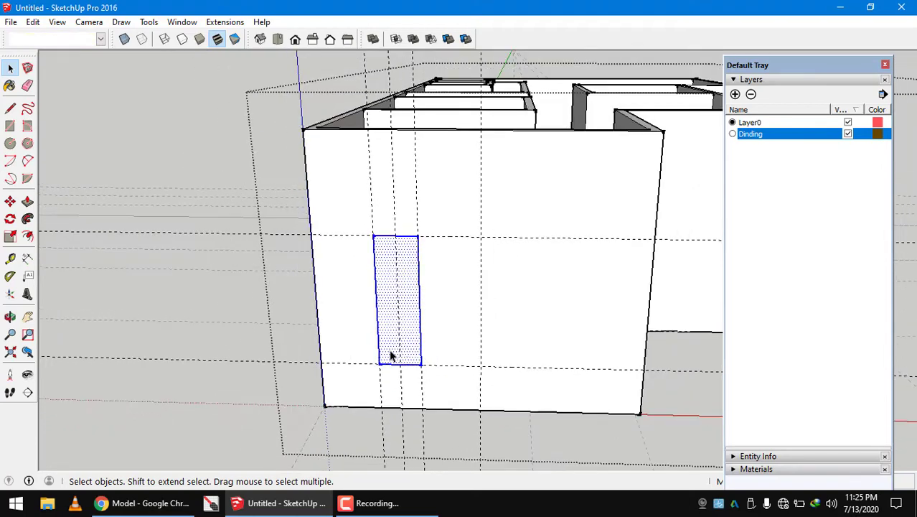
- Copy the window rectangle further right along the wall with Move and Ctrl
{"action": "key", "text": "m"}
{"action": "scroll", "coordinate": [366, 368], "scroll_direction": "up", "scroll_amount": 1}
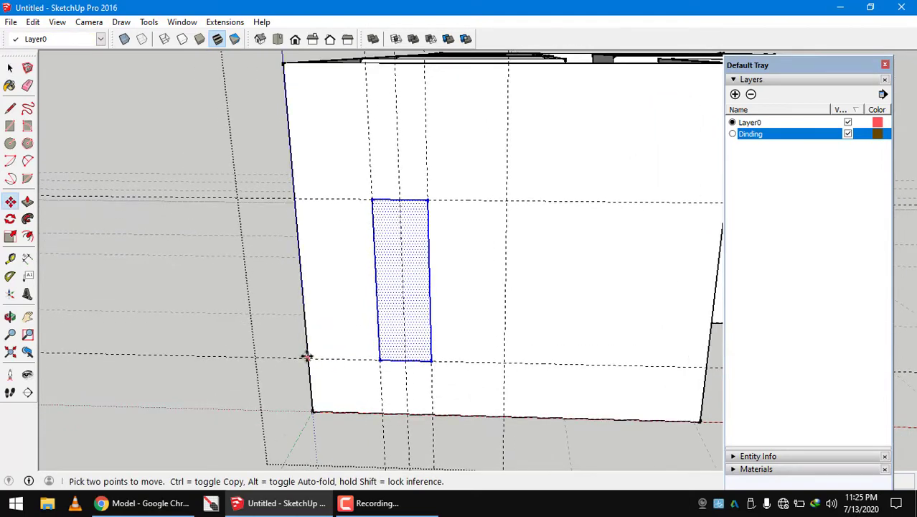
{"action": "key", "text": "ctrl"}
{"action": "left_click", "coordinate": [307, 358]}
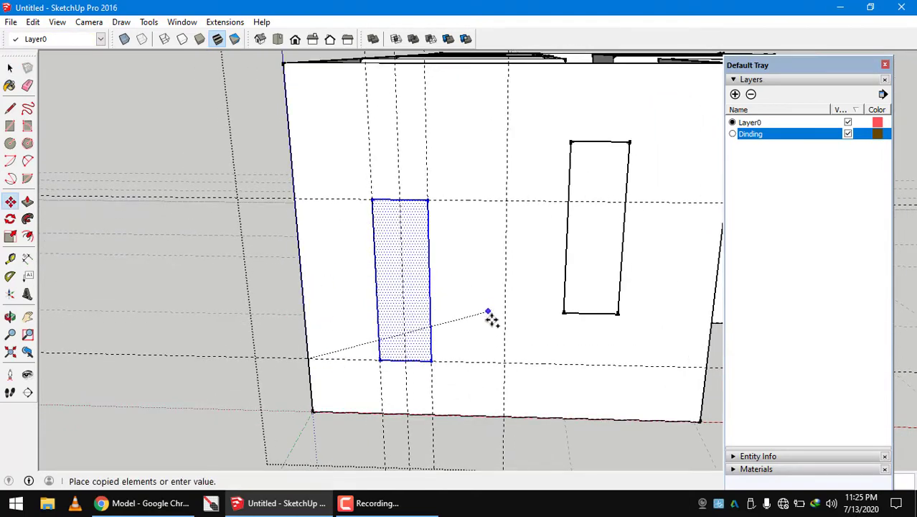
{"action": "left_click", "coordinate": [506, 365]}
{"action": "mouse_move", "coordinate": [506, 365]}
{"action": "middle_mouse_down"}
{"action": "mouse_move", "coordinate": [363, 264]}
{"action": "mouse_move", "coordinate": [264, 229]}
{"action": "mouse_move", "coordinate": [316, 231]}
{"action": "middle_mouse_up"}
{"action": "key", "text": "space"}
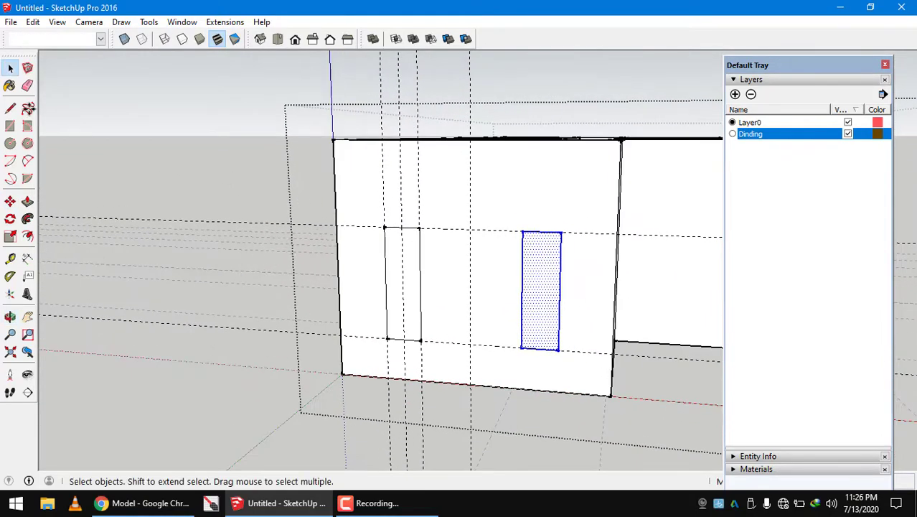
{"action": "key", "text": "Delete"}
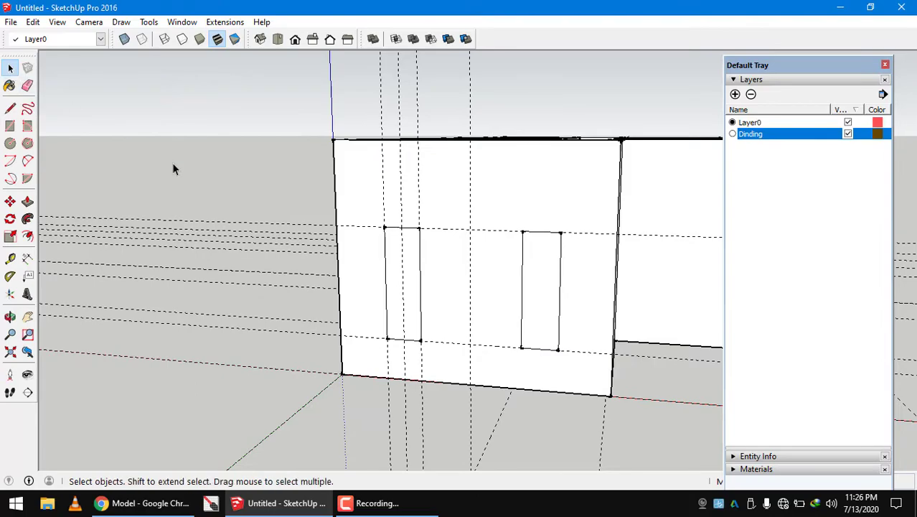
- View the building from above and select the front wall face
{"action": "mouse_move", "coordinate": [170, 168]}
{"action": "middle_mouse_down"}
{"action": "mouse_move", "coordinate": [219, 247]}
{"action": "mouse_move", "coordinate": [143, 312]}
{"action": "mouse_move", "coordinate": [311, 303]}
{"action": "mouse_move", "coordinate": [418, 246]}
{"action": "middle_mouse_up"}
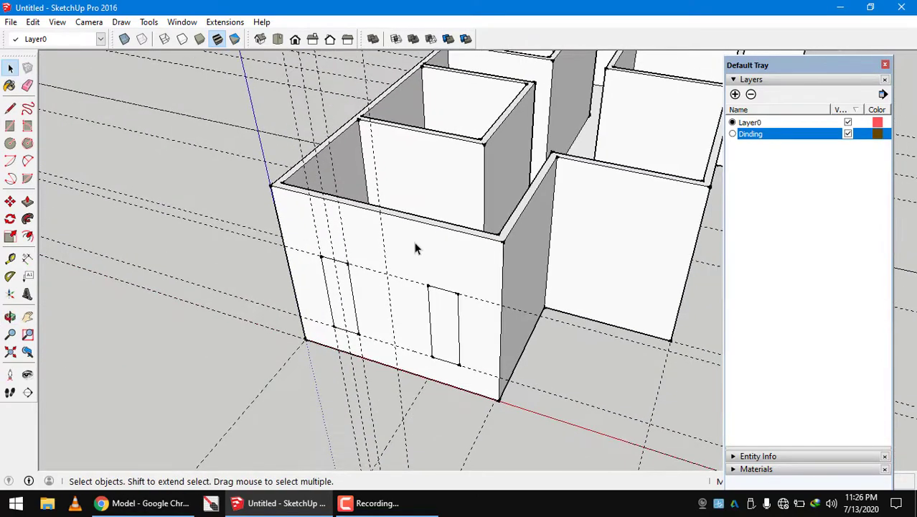
{"action": "key", "text": "ctrl+a"}
{"action": "scroll", "coordinate": [379, 264], "scroll_direction": "up", "scroll_amount": 2}
{"action": "scroll", "coordinate": [379, 263], "scroll_direction": "up", "scroll_amount": 2}
{"action": "key", "text": "ctrl+t"}
{"action": "scroll", "coordinate": [346, 234], "scroll_direction": "up", "scroll_amount": 2}
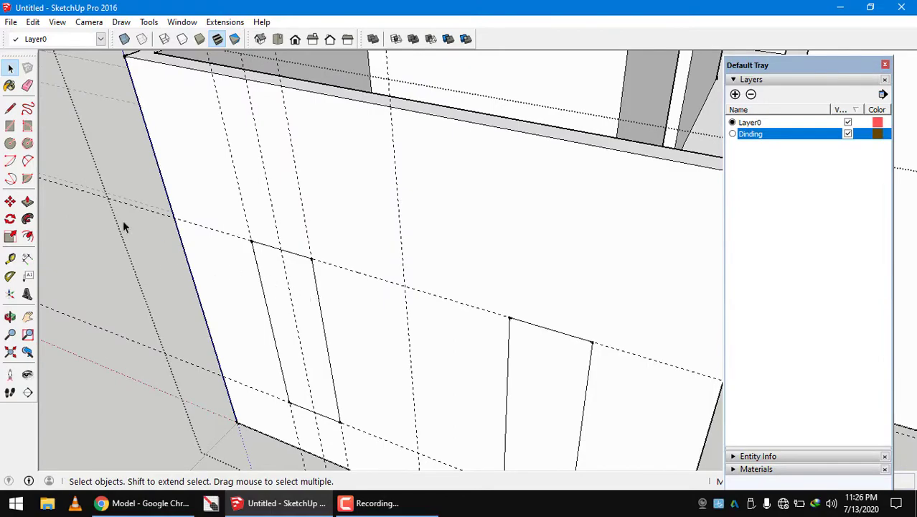
{"action": "scroll", "coordinate": [374, 222], "scroll_direction": "down", "scroll_amount": 3}
{"action": "scroll", "coordinate": [374, 222], "scroll_direction": "down", "scroll_amount": 1}
{"action": "left_click", "coordinate": [441, 236]}
{"action": "mouse_move", "coordinate": [440, 237]}
{"action": "middle_mouse_down"}
{"action": "mouse_move", "coordinate": [485, 226]}
{"action": "mouse_move", "coordinate": [552, 146]}
{"action": "mouse_move", "coordinate": [422, 215]}
{"action": "mouse_move", "coordinate": [391, 208]}
{"action": "middle_mouse_up"}
- Select the narrow window face on the front wall
{"action": "left_click", "coordinate": [27, 201]}
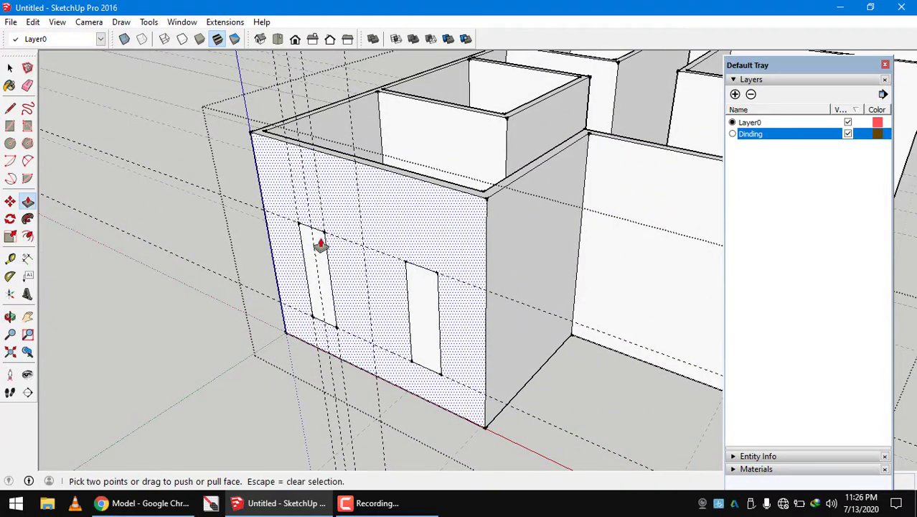
{"action": "scroll", "coordinate": [315, 248], "scroll_direction": "up", "scroll_amount": 3}
{"action": "key", "text": "space"}
{"action": "left_click", "coordinate": [316, 259]}
{"action": "scroll", "coordinate": [316, 258], "scroll_direction": "down", "scroll_amount": 2}
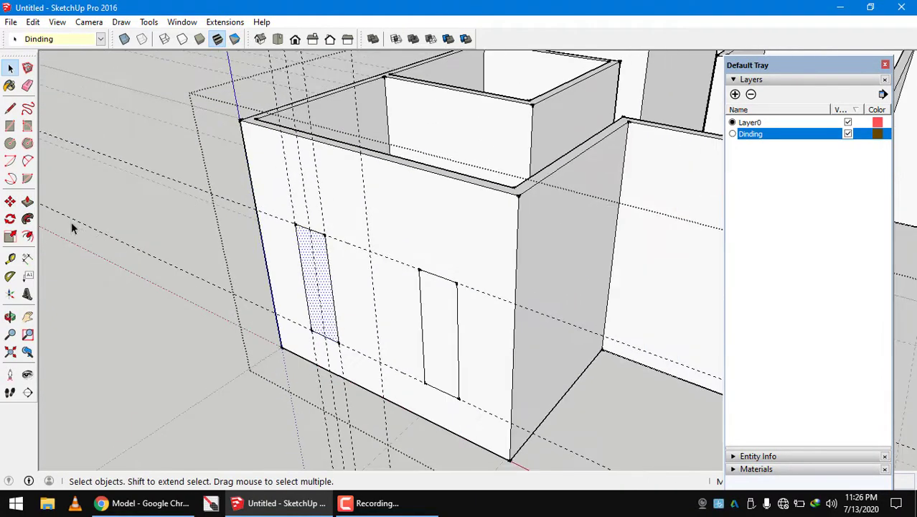
{"action": "scroll", "coordinate": [317, 261], "scroll_direction": "up", "scroll_amount": 1}
{"action": "scroll", "coordinate": [319, 260], "scroll_direction": "up", "scroll_amount": 1}
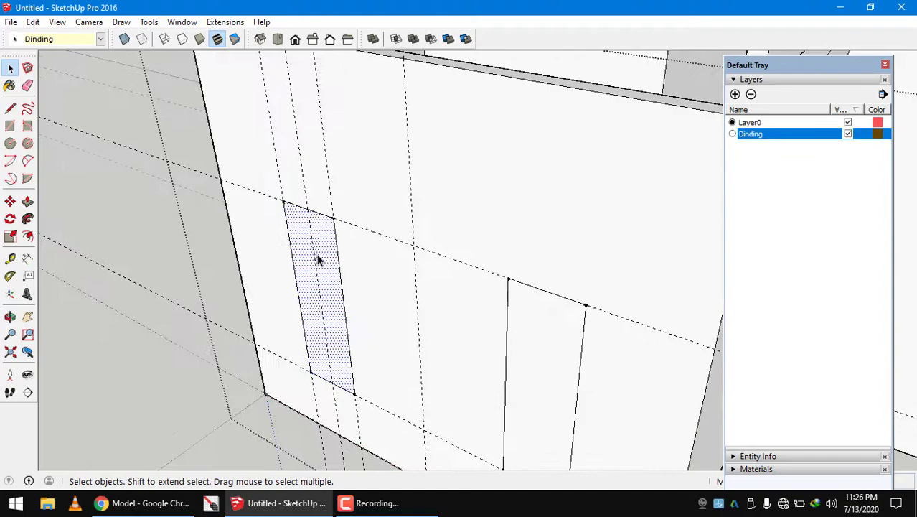
- Push the narrow window face into the front wall with Push/Pull
{"action": "left_click", "coordinate": [27, 202]}
{"action": "scroll", "coordinate": [312, 269], "scroll_direction": "down", "scroll_amount": 2}
{"action": "scroll", "coordinate": [309, 268], "scroll_direction": "down", "scroll_amount": 2}
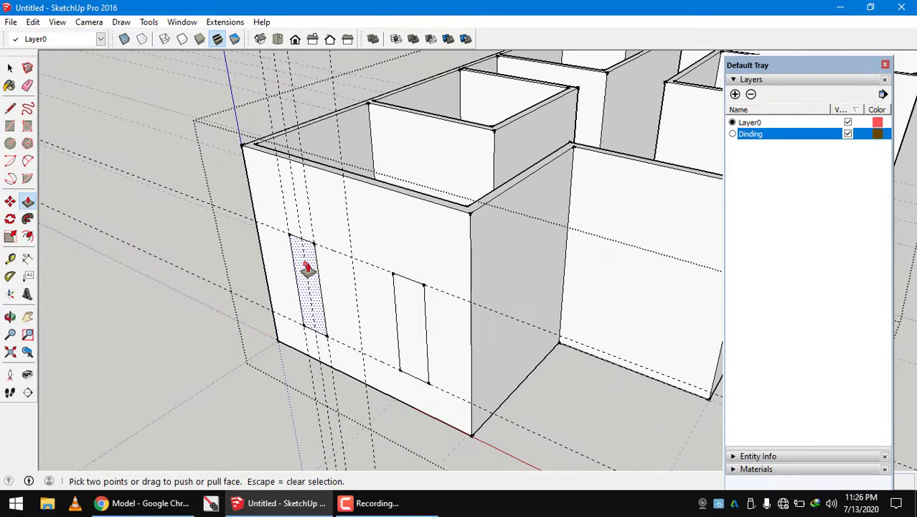
{"action": "scroll", "coordinate": [306, 270], "scroll_direction": "up", "scroll_amount": 2}
{"action": "middle_click_drag", "start_coordinate": [303, 260], "coordinate": [379, 213]}
{"action": "scroll", "coordinate": [378, 274], "scroll_direction": "up", "scroll_amount": 2}
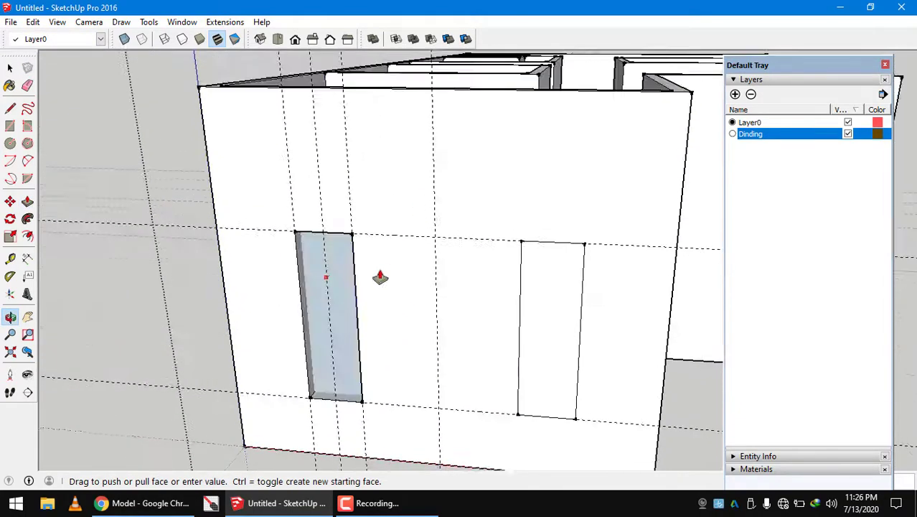
{"action": "scroll", "coordinate": [326, 285], "scroll_direction": "up", "scroll_amount": 2}
{"action": "left_click_drag", "start_coordinate": [326, 285], "coordinate": [338, 278]}
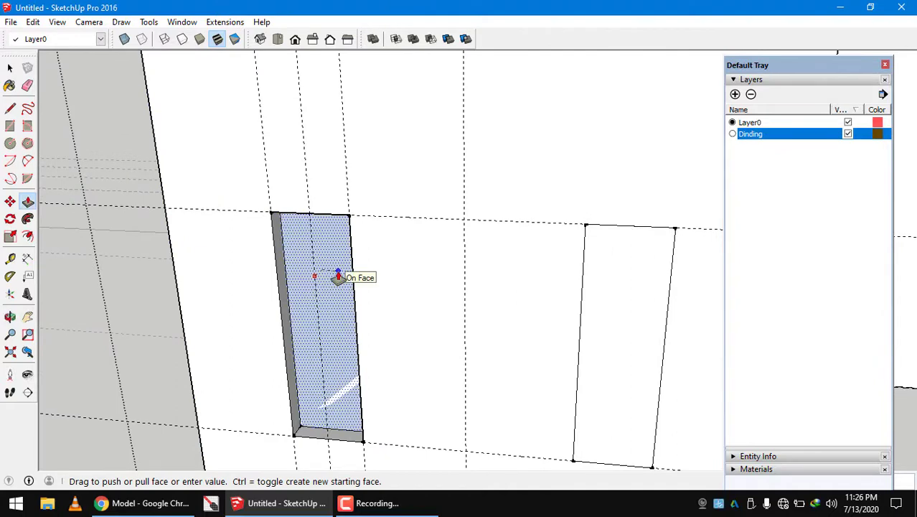
{"action": "left_click", "coordinate": [338, 278]}
- Recess the second window face 15 cm into the wall and close the Default Tray
{"action": "scroll", "coordinate": [384, 287], "scroll_direction": "down", "scroll_amount": 3}
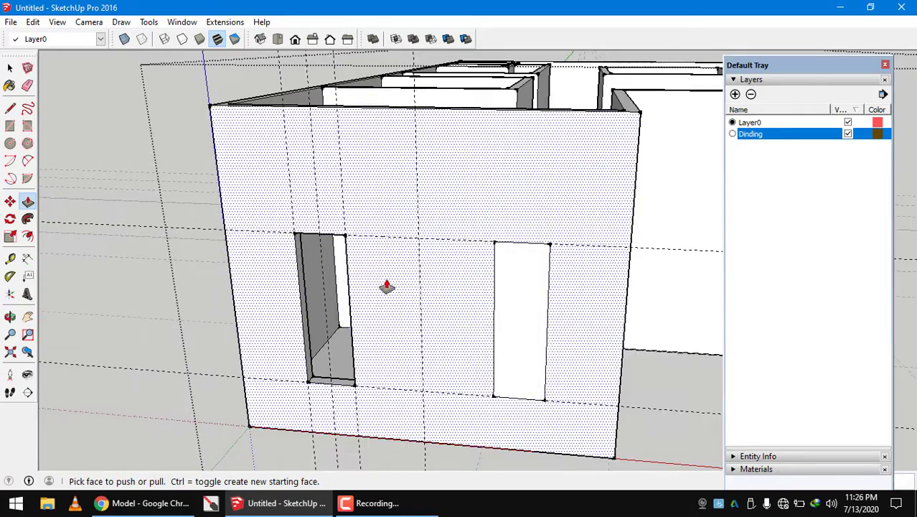
{"action": "mouse_move", "coordinate": [385, 287]}
{"action": "middle_mouse_down"}
{"action": "mouse_move", "coordinate": [425, 314]}
{"action": "mouse_move", "coordinate": [368, 351]}
{"action": "middle_mouse_up"}
{"action": "scroll", "coordinate": [497, 266], "scroll_direction": "up", "scroll_amount": 3}
{"action": "middle_click_drag", "start_coordinate": [498, 266], "coordinate": [403, 334]}
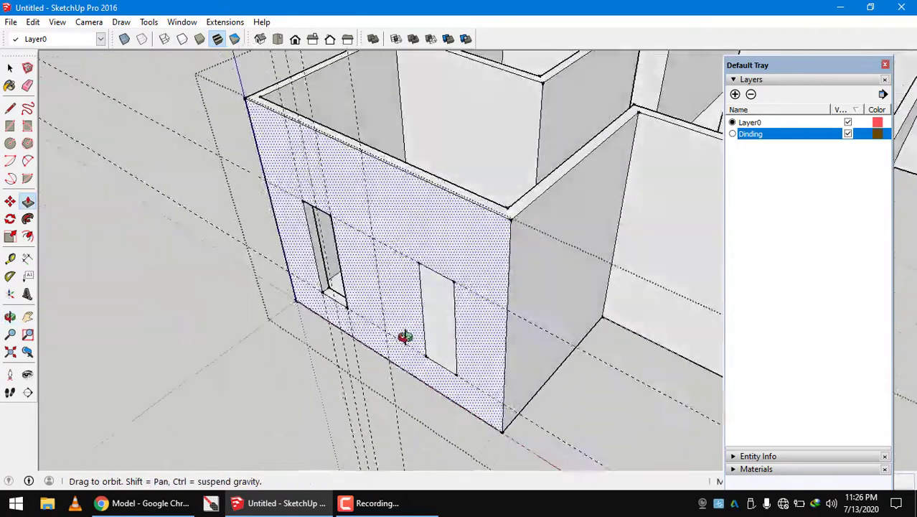
{"action": "scroll", "coordinate": [441, 299], "scroll_direction": "up", "scroll_amount": 2}
{"action": "left_click", "coordinate": [442, 298]}
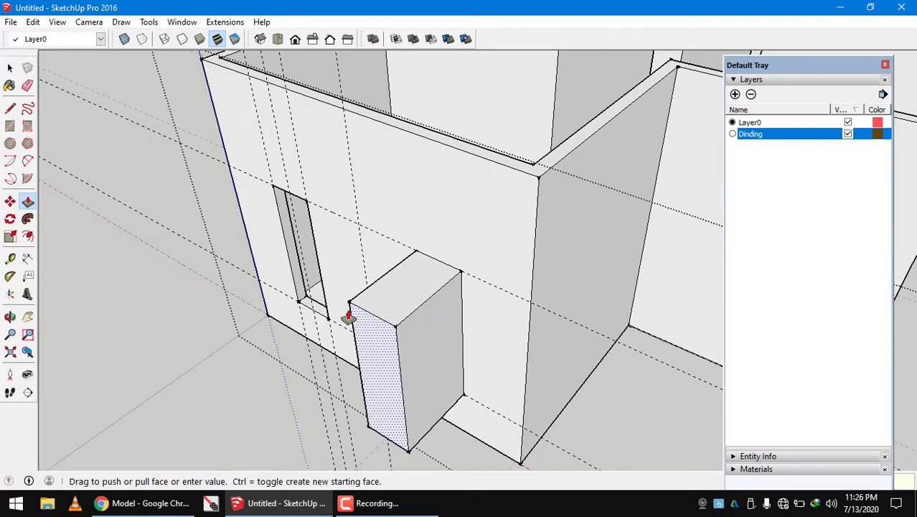
{"action": "left_click", "coordinate": [706, 223]}
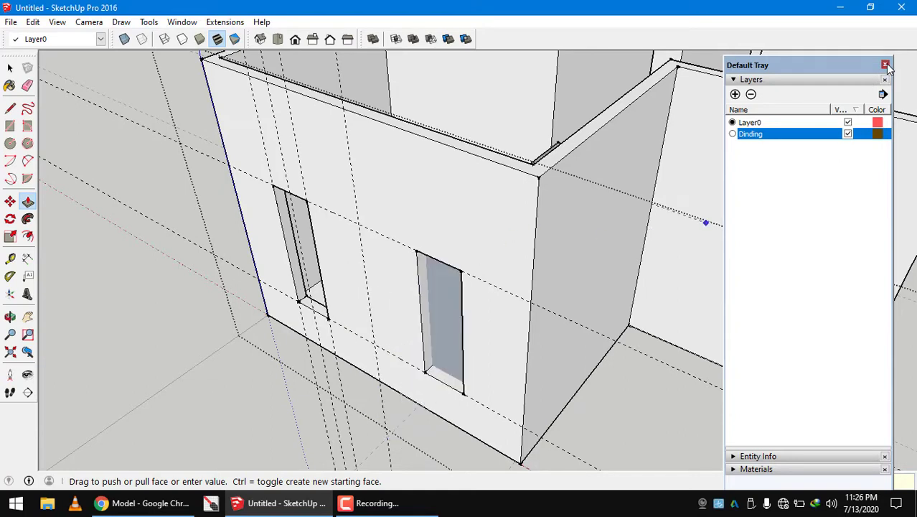
{"action": "left_click", "coordinate": [885, 65]}
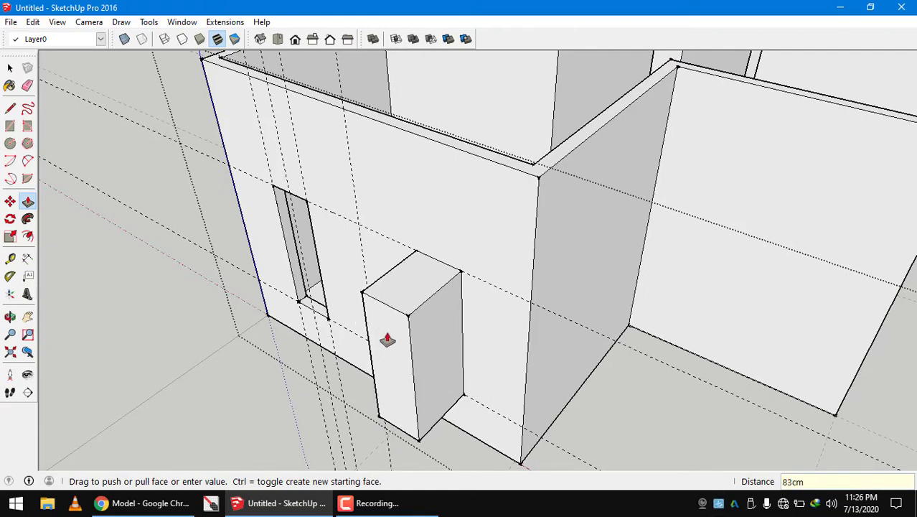
{"action": "type", "text": "-15"}
{"action": "key", "text": "Return"}
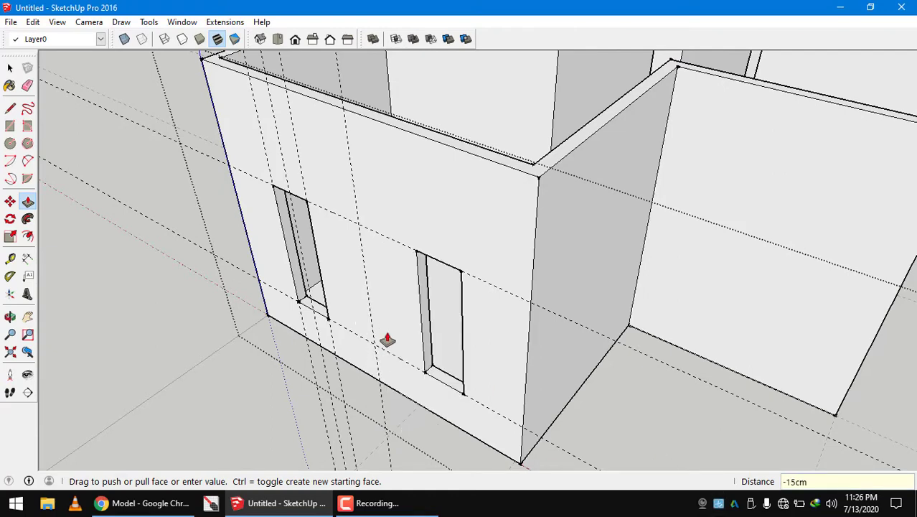
{"action": "mouse_move", "coordinate": [388, 339]}
{"action": "middle_mouse_down"}
{"action": "mouse_move", "coordinate": [532, 229]}
{"action": "mouse_move", "coordinate": [729, 236]}
{"action": "mouse_move", "coordinate": [600, 194]}
{"action": "mouse_move", "coordinate": [438, 193]}
{"action": "mouse_move", "coordinate": [393, 225]}
{"action": "mouse_move", "coordinate": [432, 254]}
{"action": "mouse_move", "coordinate": [581, 263]}
{"action": "mouse_move", "coordinate": [588, 300]}
{"action": "mouse_move", "coordinate": [559, 303]}
{"action": "middle_mouse_up"}
{"action": "scroll", "coordinate": [404, 231], "scroll_direction": "down", "scroll_amount": 5}
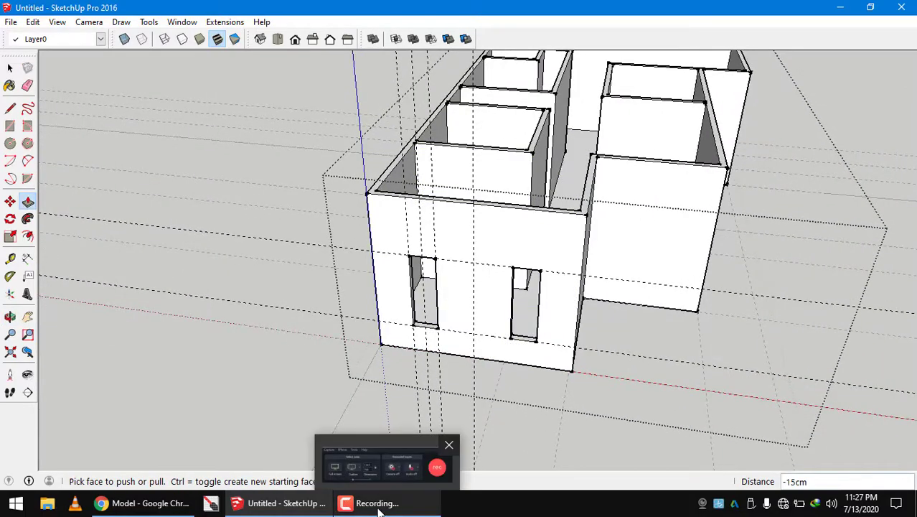
{"action": "left_click", "coordinate": [356, 506]}
- Scroll the Chrome floor-plan PDF to the TERAS porch walls, then return to the SketchUp model
{"action": "left_click", "coordinate": [356, 506]}
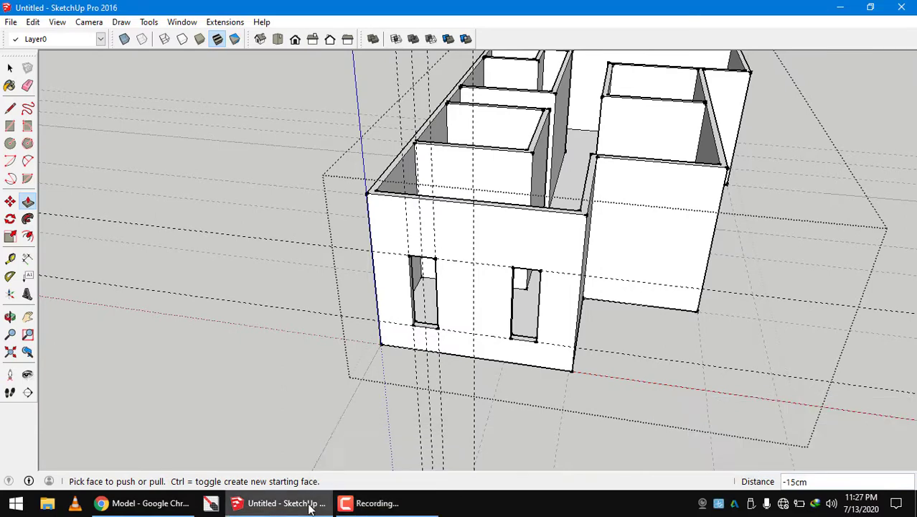
{"action": "left_click", "coordinate": [143, 503]}
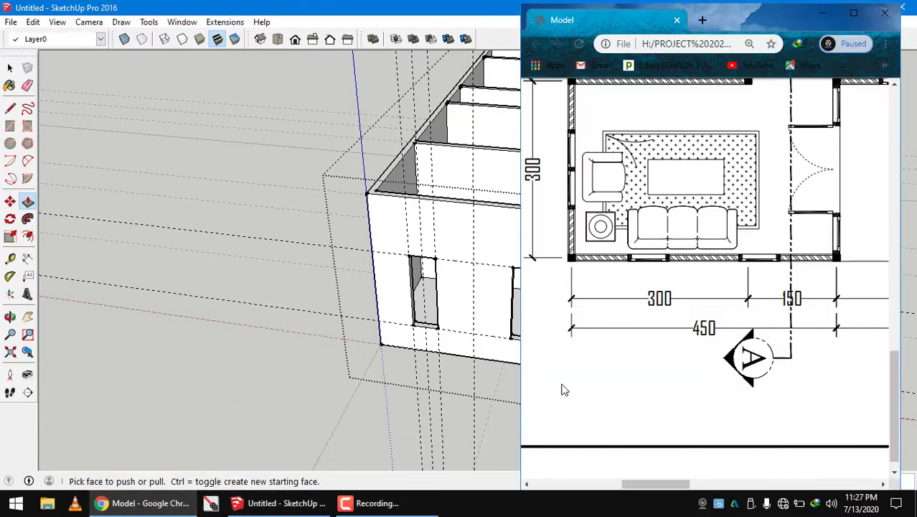
{"action": "scroll", "coordinate": [640, 275], "scroll_direction": "down", "scroll_amount": 1}
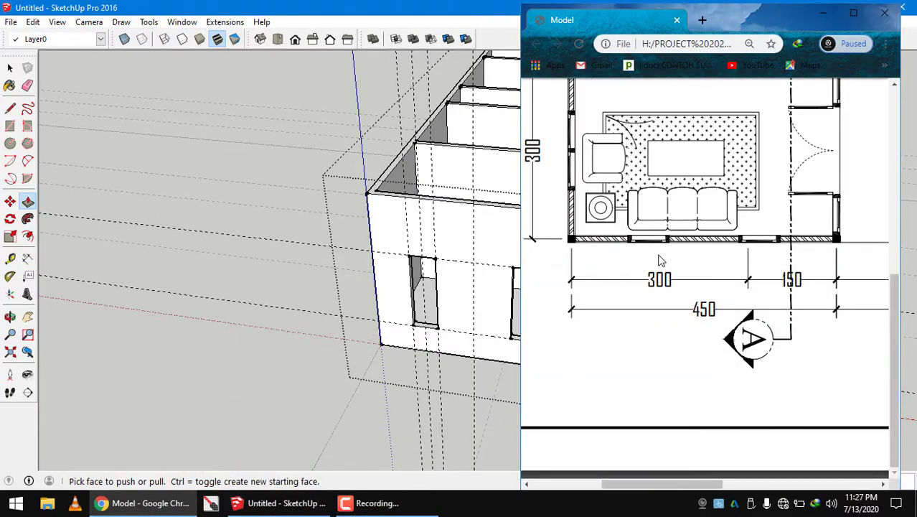
{"action": "scroll", "coordinate": [697, 226], "scroll_direction": "down", "scroll_amount": 2, "text": "ctrl"}
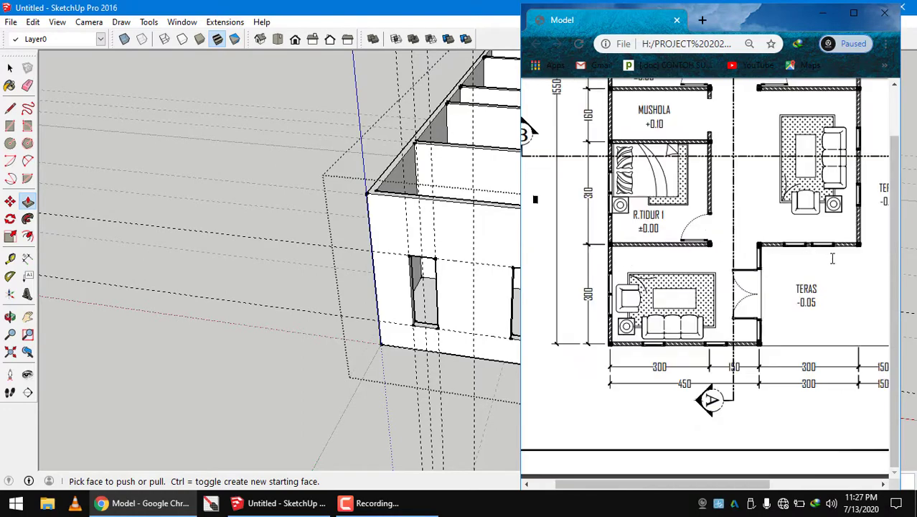
{"action": "scroll", "coordinate": [833, 258], "scroll_direction": "down", "scroll_amount": 1, "text": "ctrl"}
{"action": "scroll", "coordinate": [789, 301], "scroll_direction": "up", "scroll_amount": 2, "text": "ctrl"}
{"action": "scroll", "coordinate": [705, 410], "scroll_direction": "down", "scroll_amount": 2}
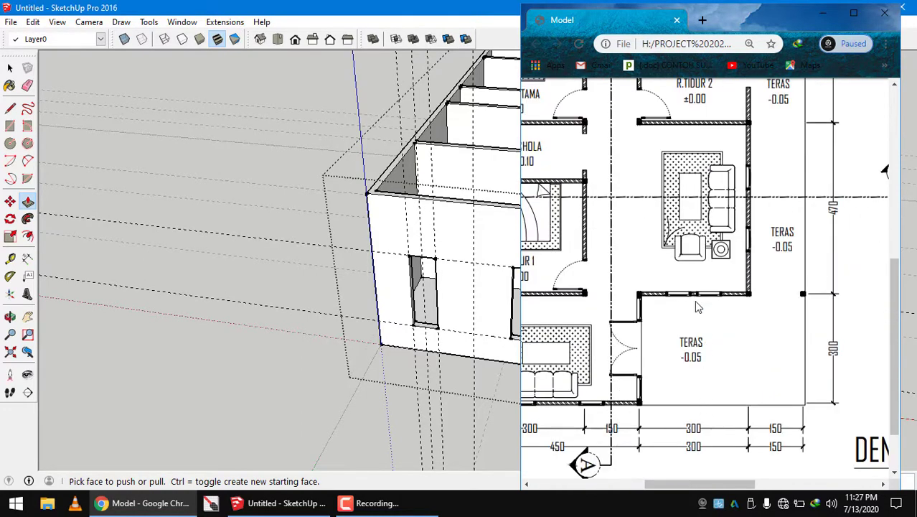
{"action": "scroll", "coordinate": [696, 303], "scroll_direction": "up", "scroll_amount": 2, "text": "ctrl"}
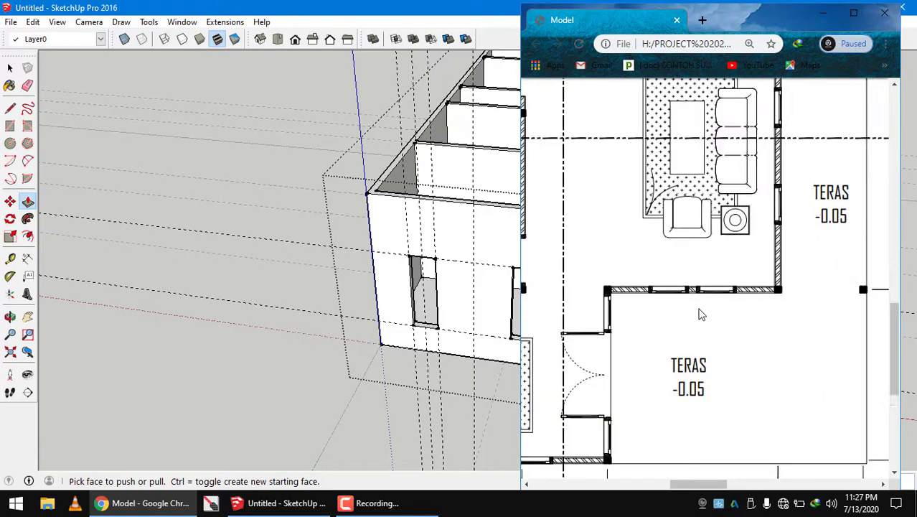
{"action": "scroll", "coordinate": [700, 297], "scroll_direction": "up", "scroll_amount": 2, "text": "ctrl"}
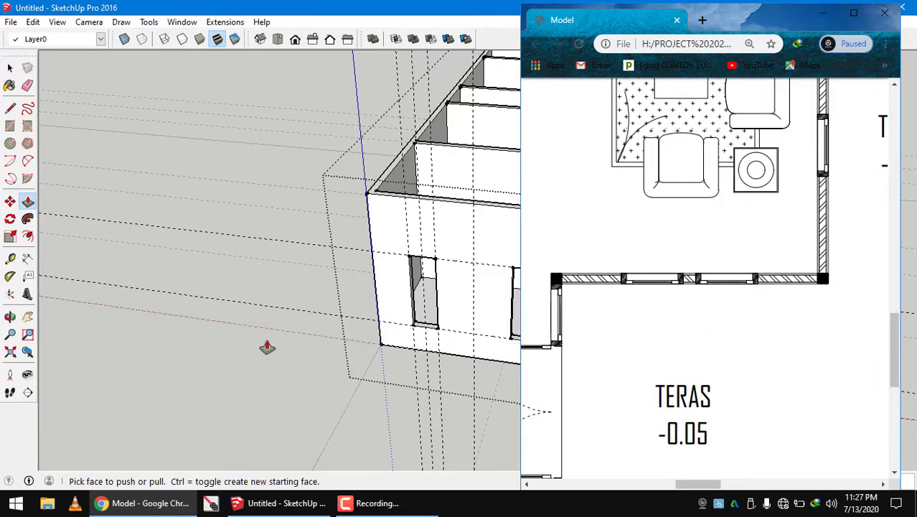
{"action": "left_click", "coordinate": [209, 330]}
{"action": "mouse_move", "coordinate": [280, 334]}
{"action": "middle_mouse_down"}
{"action": "mouse_move", "coordinate": [176, 332]}
{"action": "mouse_move", "coordinate": [538, 344]}
{"action": "mouse_move", "coordinate": [457, 317]}
{"action": "mouse_move", "coordinate": [492, 314]}
{"action": "middle_mouse_up"}
- Place guides 140 cm below the top edge on both adjoining walls
{"action": "key", "text": "t"}
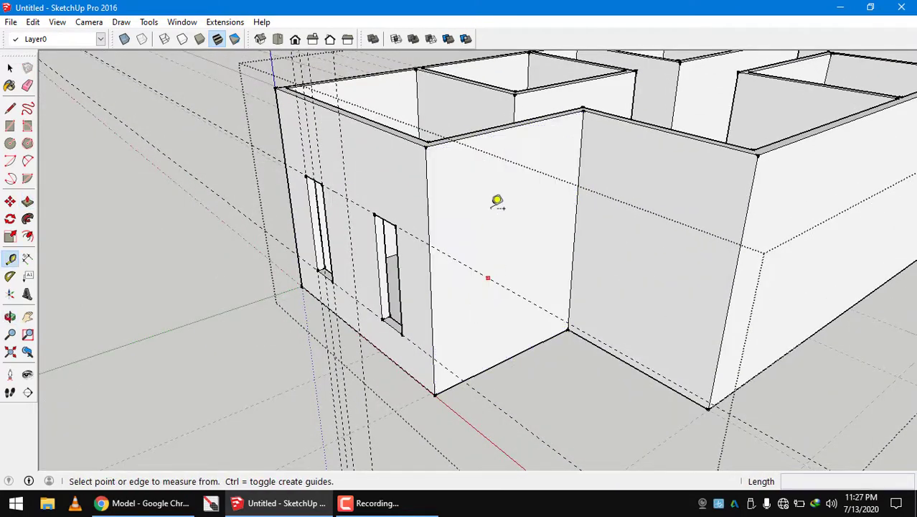
{"action": "scroll", "coordinate": [496, 199], "scroll_direction": "up", "scroll_amount": 2}
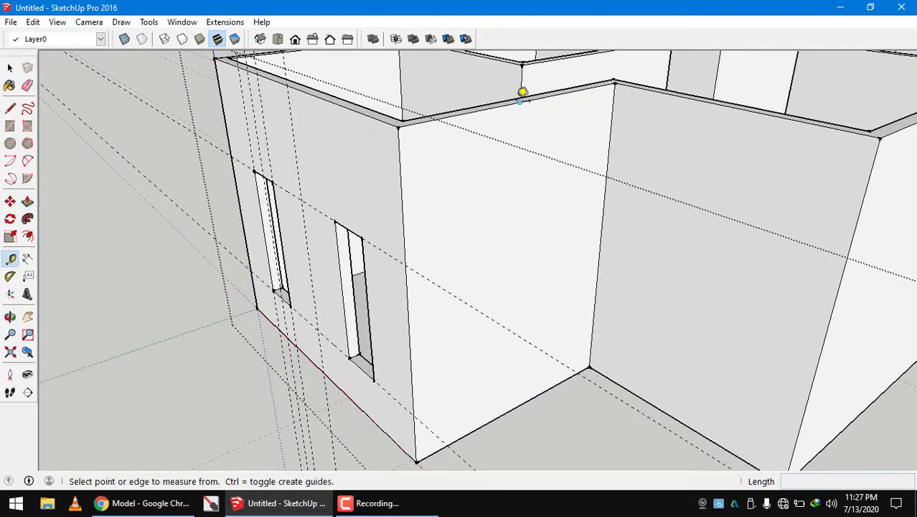
{"action": "left_click", "coordinate": [520, 101]}
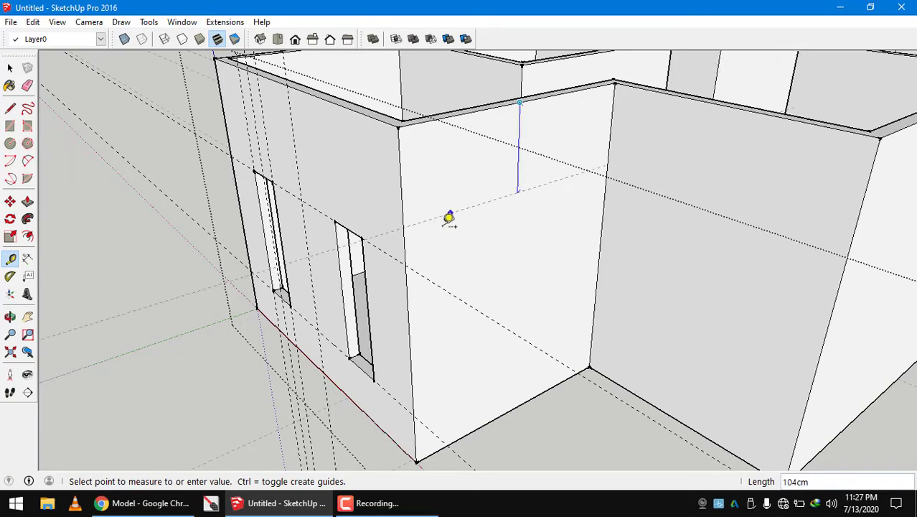
{"action": "left_click", "coordinate": [414, 256]}
{"action": "middle_click_drag", "start_coordinate": [606, 204], "coordinate": [711, 72]}
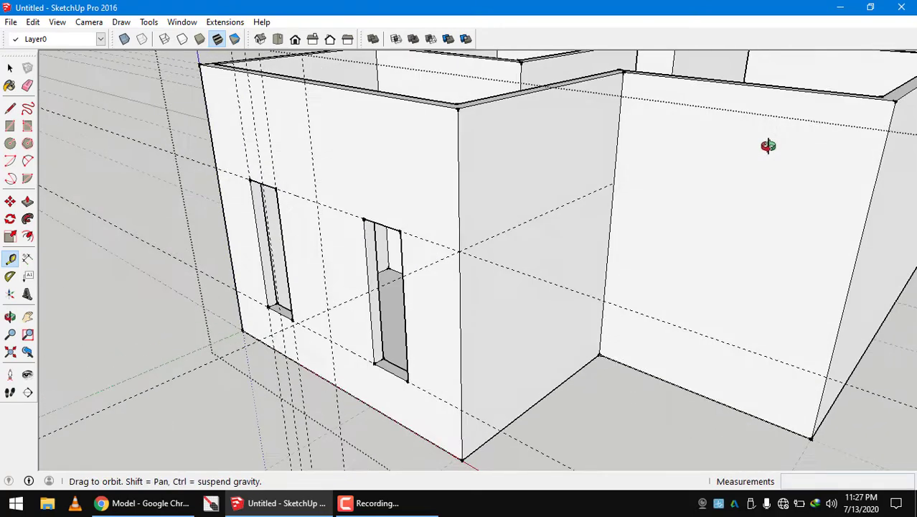
{"action": "left_click", "coordinate": [707, 77]}
{"action": "left_click", "coordinate": [615, 181]}
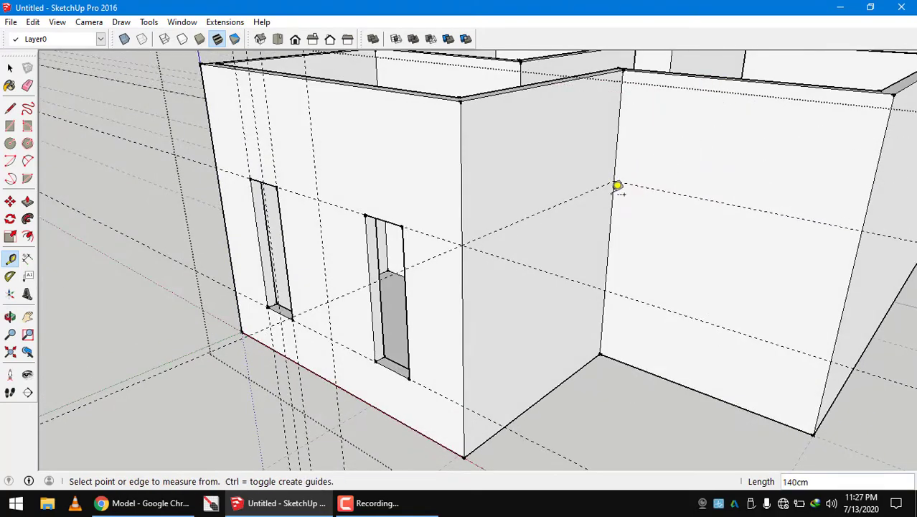
{"action": "mouse_move", "coordinate": [616, 187]}
{"action": "middle_mouse_down"}
{"action": "mouse_move", "coordinate": [680, 198]}
{"action": "mouse_move", "coordinate": [671, 139]}
{"action": "mouse_move", "coordinate": [481, 348]}
{"action": "middle_mouse_up"}
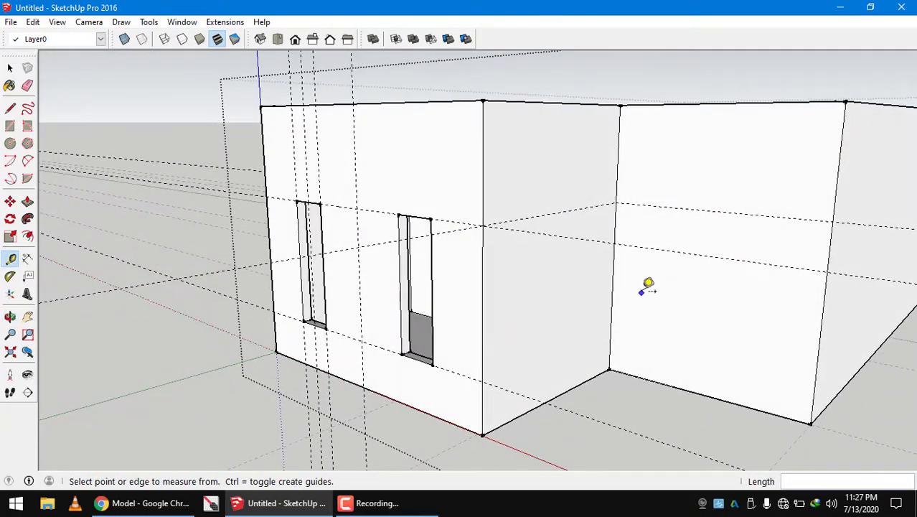
- Add a guide offset 20 cm from the existing vertical guide on the side wall
{"action": "mouse_move", "coordinate": [674, 263]}
{"action": "middle_mouse_down"}
{"action": "mouse_move", "coordinate": [661, 320]}
{"action": "mouse_move", "coordinate": [668, 189]}
{"action": "middle_mouse_up"}
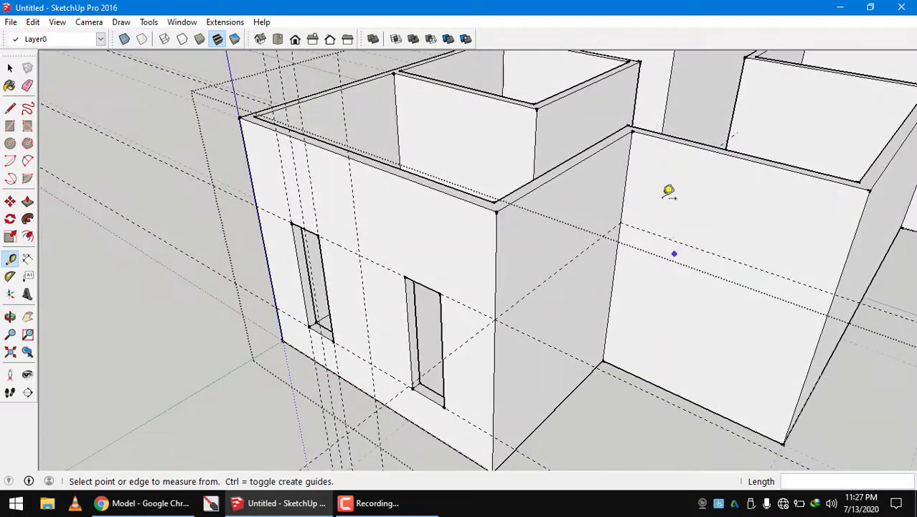
{"action": "scroll", "coordinate": [644, 156], "scroll_direction": "up", "scroll_amount": 2}
{"action": "left_click", "coordinate": [626, 147]}
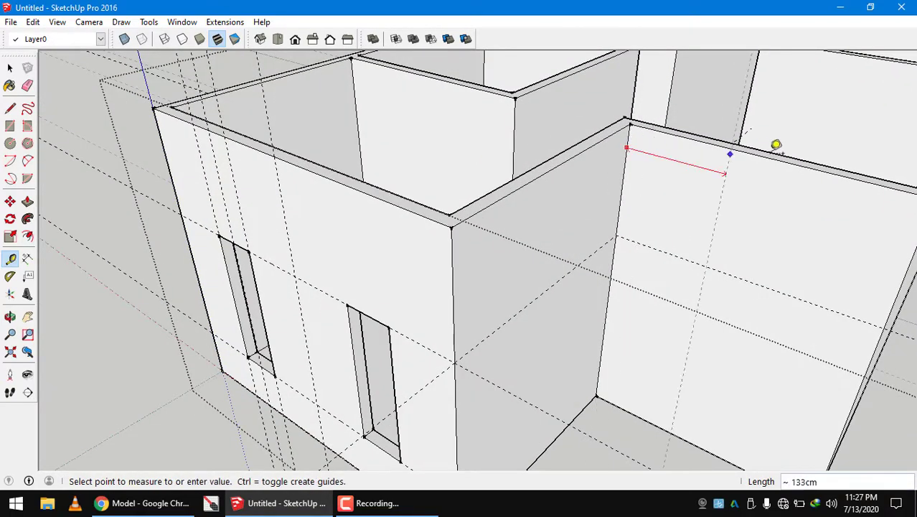
{"action": "scroll", "coordinate": [775, 153], "scroll_direction": "down", "scroll_amount": 2}
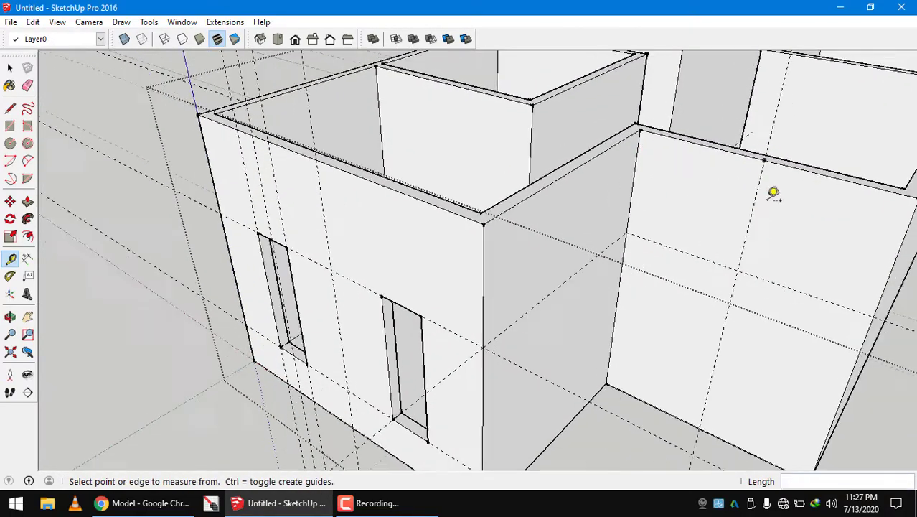
{"action": "mouse_move", "coordinate": [774, 190]}
{"action": "middle_mouse_down"}
{"action": "mouse_move", "coordinate": [844, 189]}
{"action": "mouse_move", "coordinate": [818, 177]}
{"action": "mouse_move", "coordinate": [655, 199]}
{"action": "mouse_move", "coordinate": [610, 246]}
{"action": "mouse_move", "coordinate": [682, 197]}
{"action": "middle_mouse_up"}
{"action": "scroll", "coordinate": [685, 181], "scroll_direction": "up", "scroll_amount": 2}
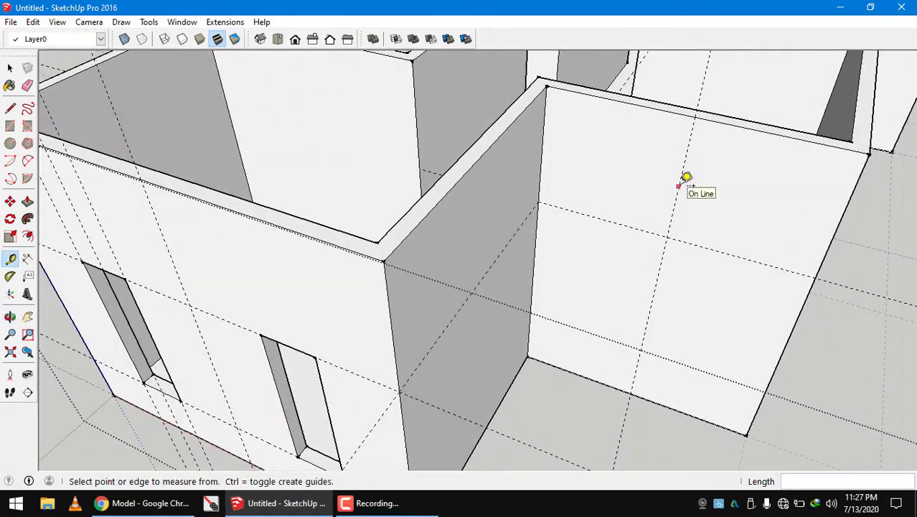
{"action": "left_click", "coordinate": [678, 186]}
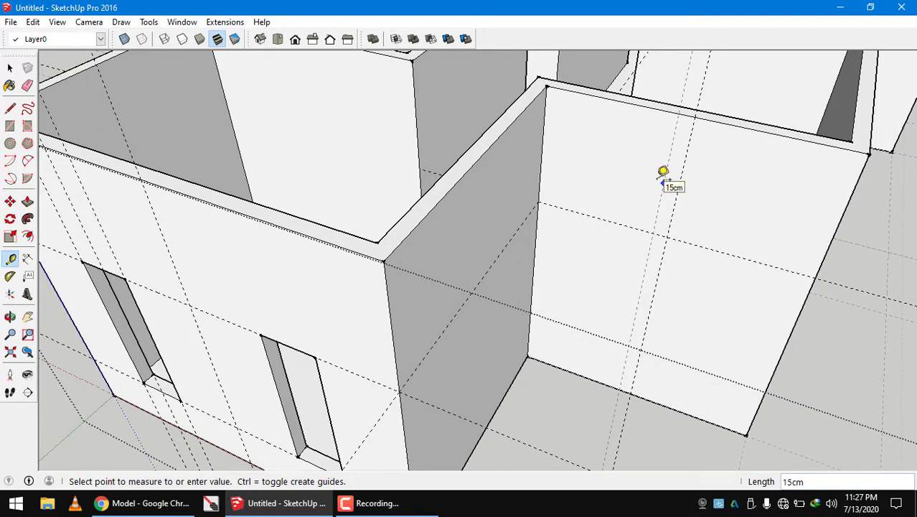
{"action": "type", "text": "0"}
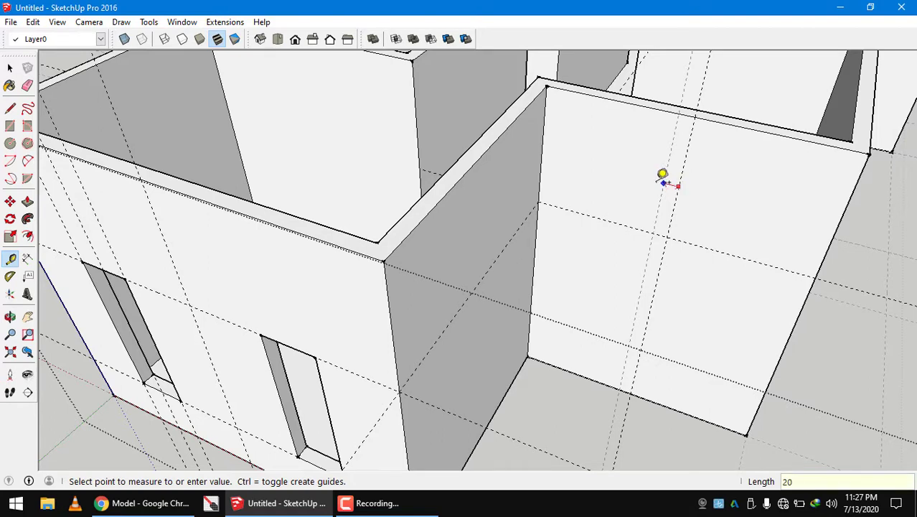
{"action": "key", "text": "Return"}
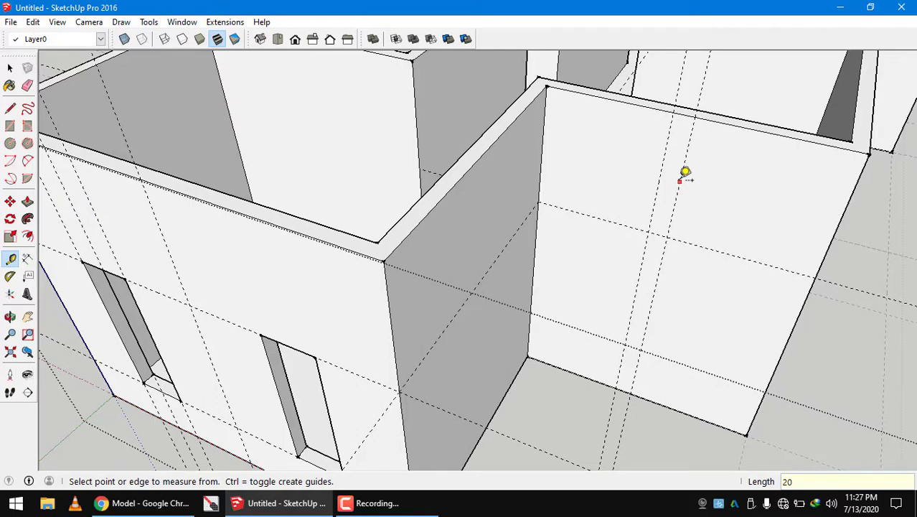
{"action": "left_click", "coordinate": [680, 180]}
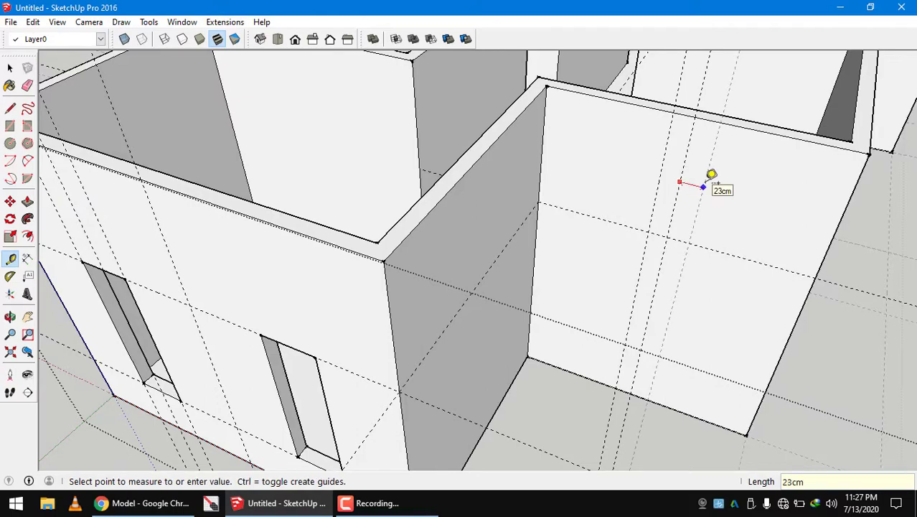
{"action": "left_click", "coordinate": [711, 174]}
{"action": "middle_click_drag", "start_coordinate": [600, 211], "coordinate": [606, 171]}
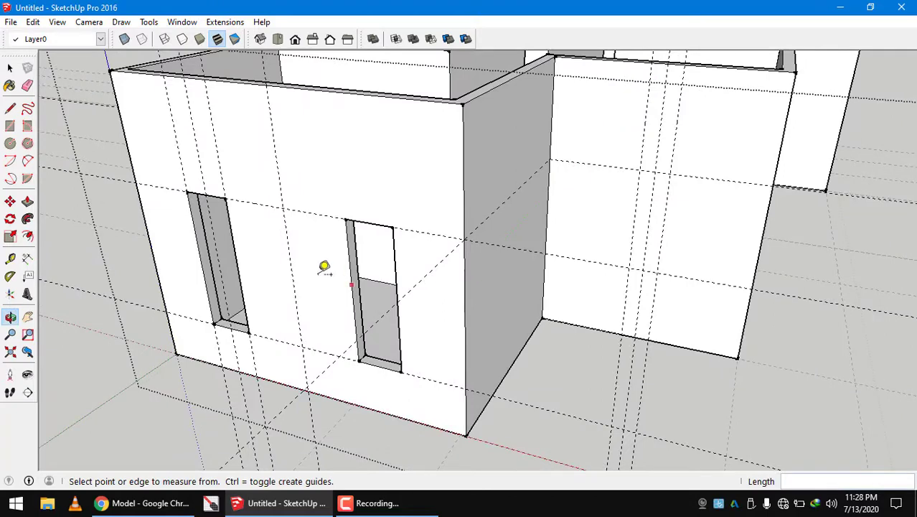
- Add further side-wall guides, including one offset 60 cm from the existing guide
{"action": "left_click", "coordinate": [347, 249]}
{"action": "key", "text": "space"}
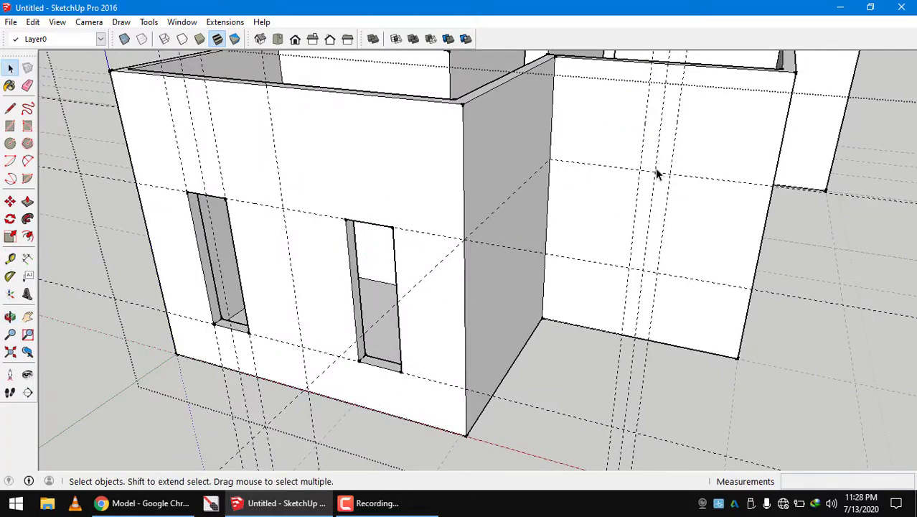
{"action": "middle_click_drag", "start_coordinate": [655, 173], "coordinate": [647, 196]}
{"action": "key", "text": "t"}
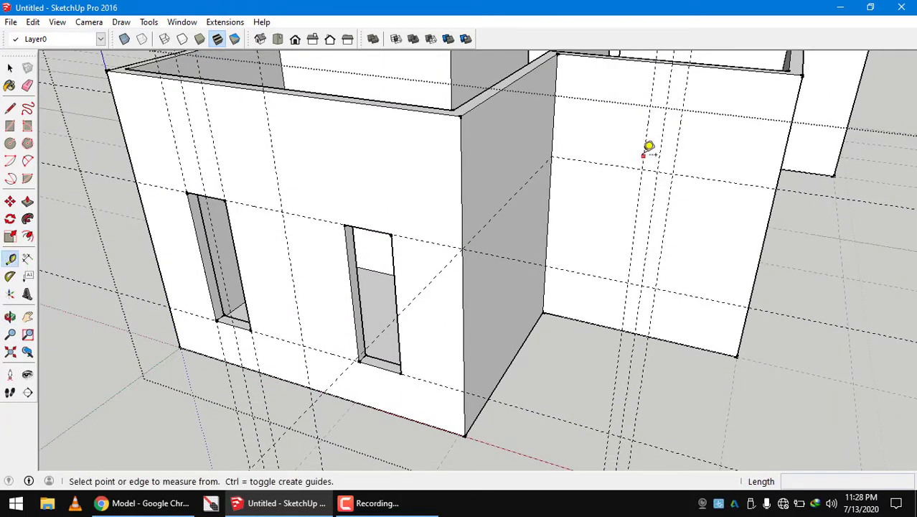
{"action": "left_click", "coordinate": [644, 153]}
{"action": "type", "text": "60"}
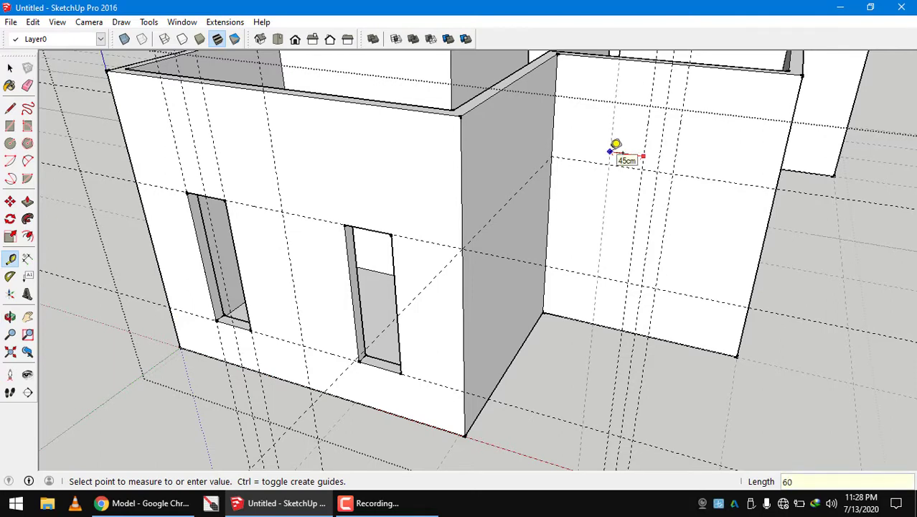
{"action": "key", "text": "Return"}
{"action": "left_click", "coordinate": [675, 152]}
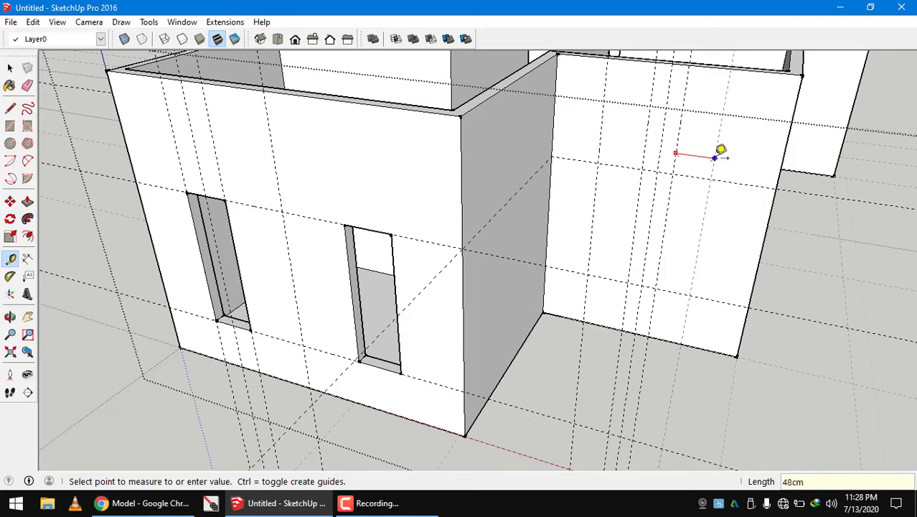
{"action": "key", "text": "Return"}
{"action": "mouse_move", "coordinate": [718, 153]}
{"action": "middle_mouse_down"}
{"action": "mouse_move", "coordinate": [608, 207]}
{"action": "mouse_move", "coordinate": [631, 208]}
{"action": "middle_mouse_up"}
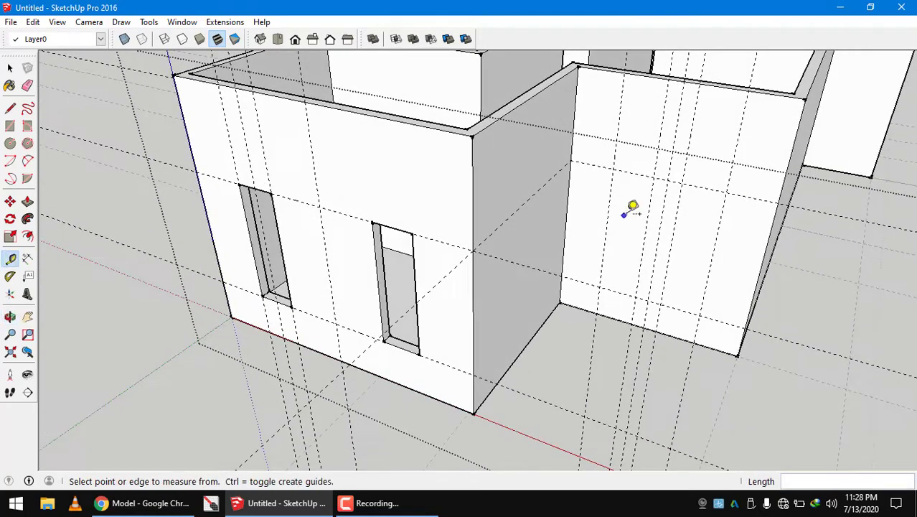
{"action": "left_click", "coordinate": [10, 125]}
{"action": "left_click", "coordinate": [612, 169]}
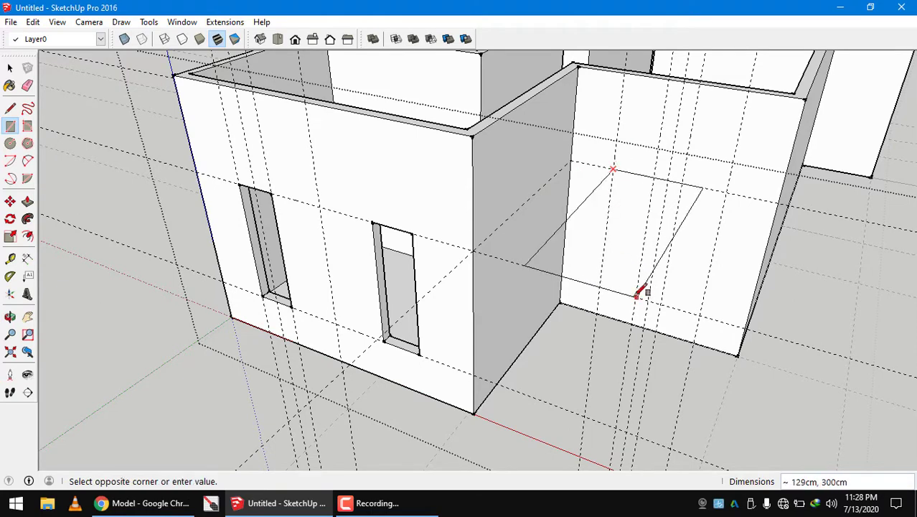
{"action": "scroll", "coordinate": [637, 290], "scroll_direction": "up", "scroll_amount": 3}
{"action": "scroll", "coordinate": [635, 287], "scroll_direction": "up", "scroll_amount": 3}
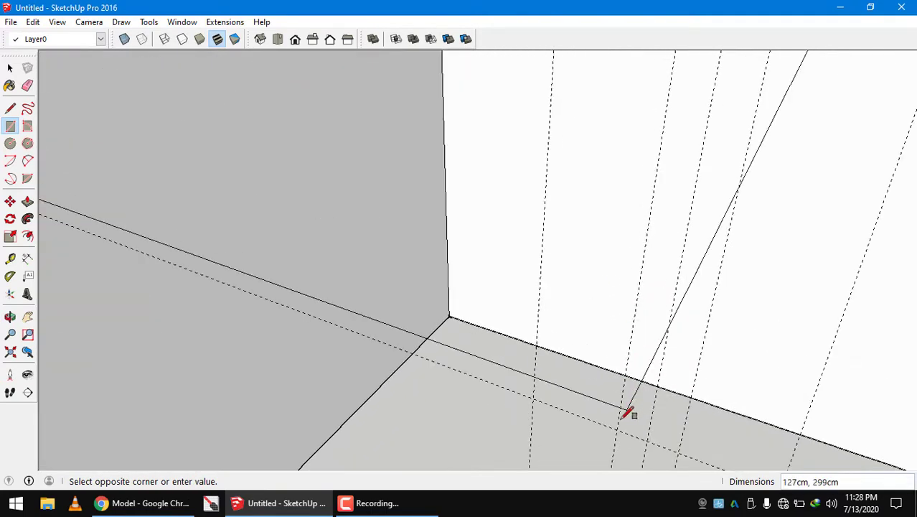
{"action": "scroll", "coordinate": [548, 255], "scroll_direction": "down", "scroll_amount": 3}
{"action": "scroll", "coordinate": [589, 288], "scroll_direction": "down", "scroll_amount": 2}
{"action": "mouse_move", "coordinate": [536, 261]}
{"action": "middle_mouse_down"}
{"action": "mouse_move", "coordinate": [476, 282]}
{"action": "mouse_move", "coordinate": [428, 331]}
{"action": "middle_mouse_up"}
{"action": "mouse_move", "coordinate": [544, 349]}
{"action": "middle_mouse_down"}
{"action": "mouse_move", "coordinate": [679, 302]}
{"action": "mouse_move", "coordinate": [646, 273]}
{"action": "mouse_move", "coordinate": [619, 207]}
{"action": "mouse_move", "coordinate": [591, 225]}
{"action": "mouse_move", "coordinate": [531, 215]}
{"action": "middle_mouse_up"}
{"action": "key", "text": "space"}
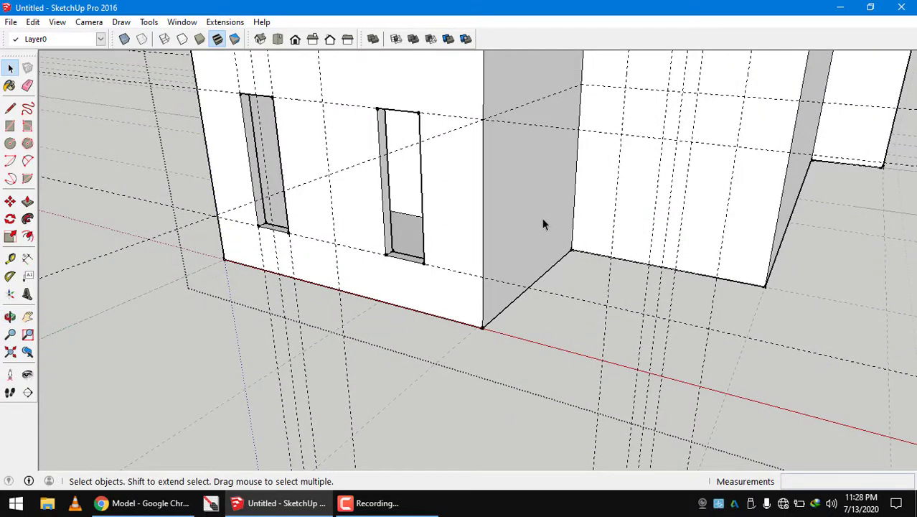
{"action": "key", "text": "t"}
{"action": "left_click", "coordinate": [614, 86]}
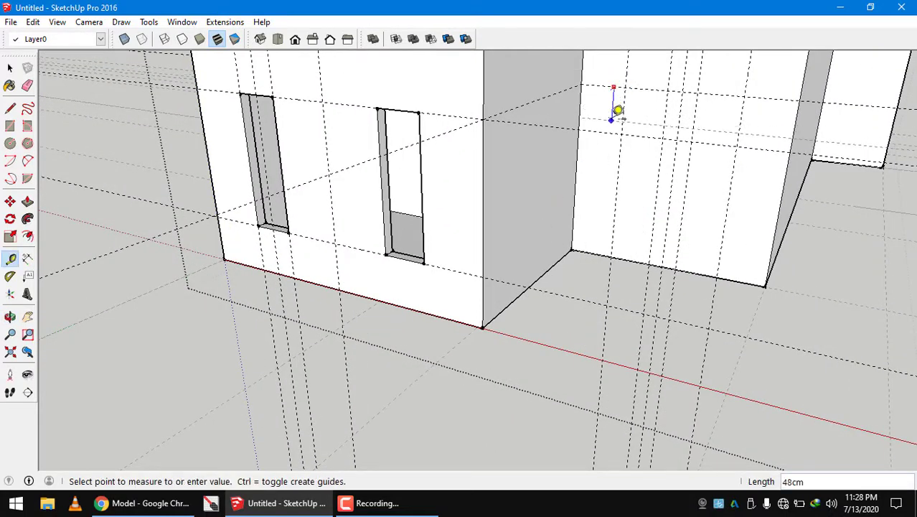
{"action": "scroll", "coordinate": [618, 112], "scroll_direction": "down", "scroll_amount": 2}
{"action": "scroll", "coordinate": [615, 116], "scroll_direction": "down", "scroll_amount": 2}
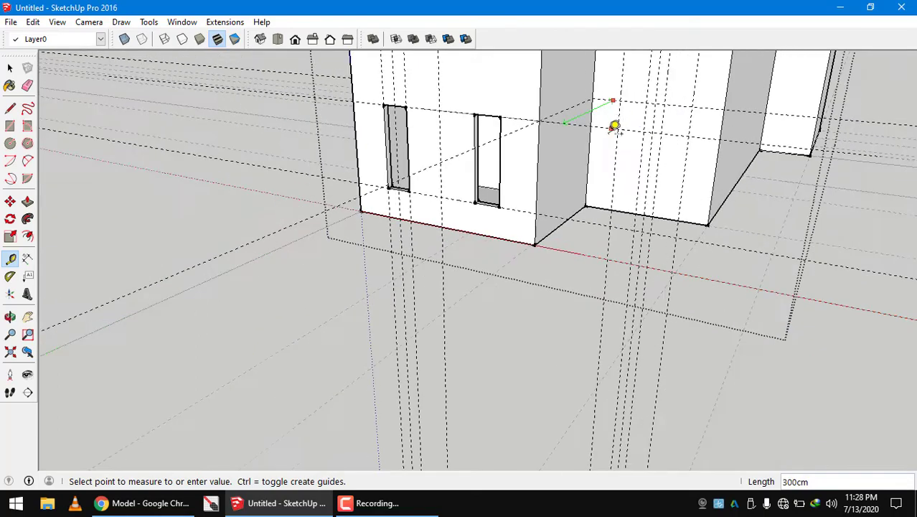
{"action": "scroll", "coordinate": [612, 123], "scroll_direction": "down", "scroll_amount": 2}
{"action": "scroll", "coordinate": [466, 113], "scroll_direction": "up", "scroll_amount": 2}
{"action": "mouse_move", "coordinate": [475, 107]}
{"action": "middle_mouse_down"}
{"action": "mouse_move", "coordinate": [542, 215]}
{"action": "mouse_move", "coordinate": [430, 137]}
{"action": "middle_mouse_up"}
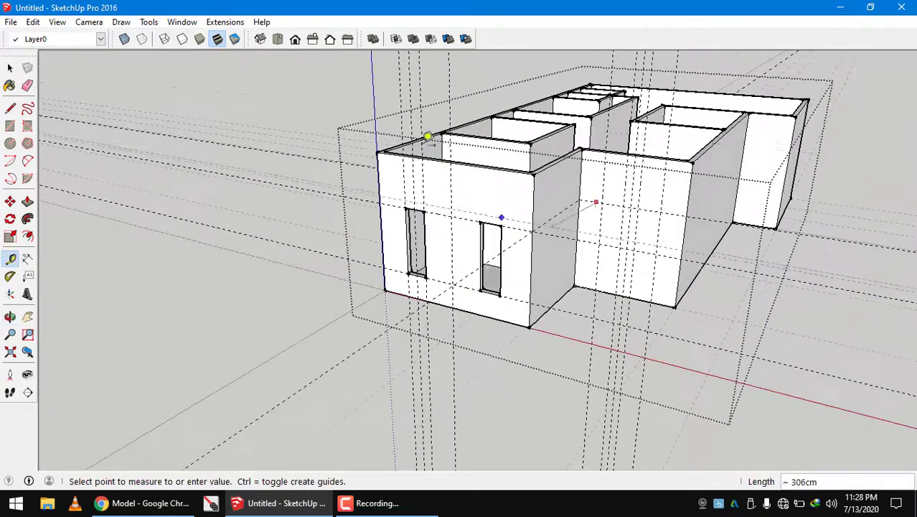
{"action": "scroll", "coordinate": [627, 209], "scroll_direction": "up", "scroll_amount": 2}
{"action": "scroll", "coordinate": [624, 212], "scroll_direction": "up", "scroll_amount": 2}
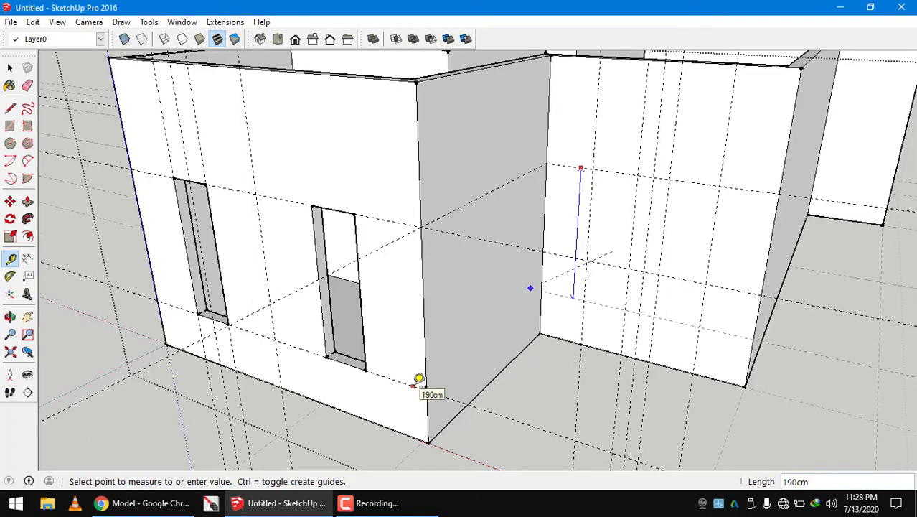
{"action": "left_click", "coordinate": [420, 379]}
{"action": "middle_click_drag", "start_coordinate": [549, 352], "coordinate": [605, 323]}
{"action": "key", "text": "space"}
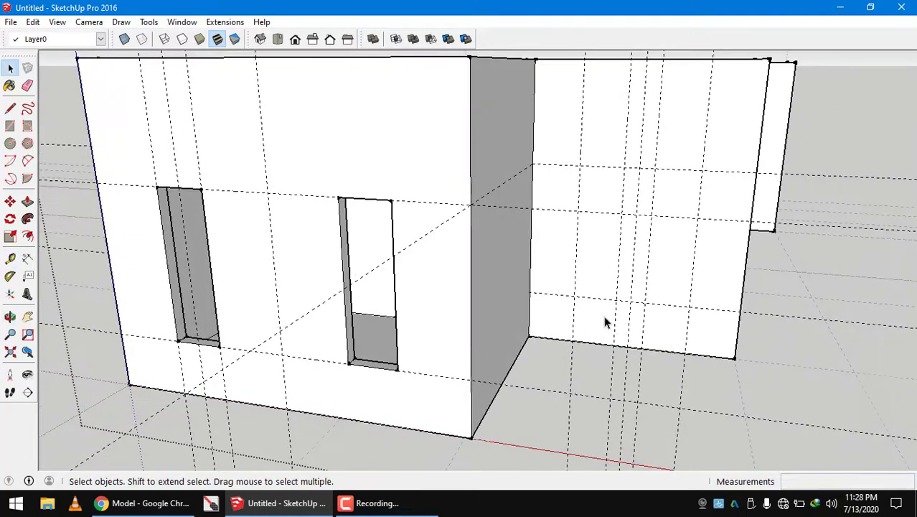
{"action": "key", "text": "t"}
{"action": "left_click", "coordinate": [595, 166]}
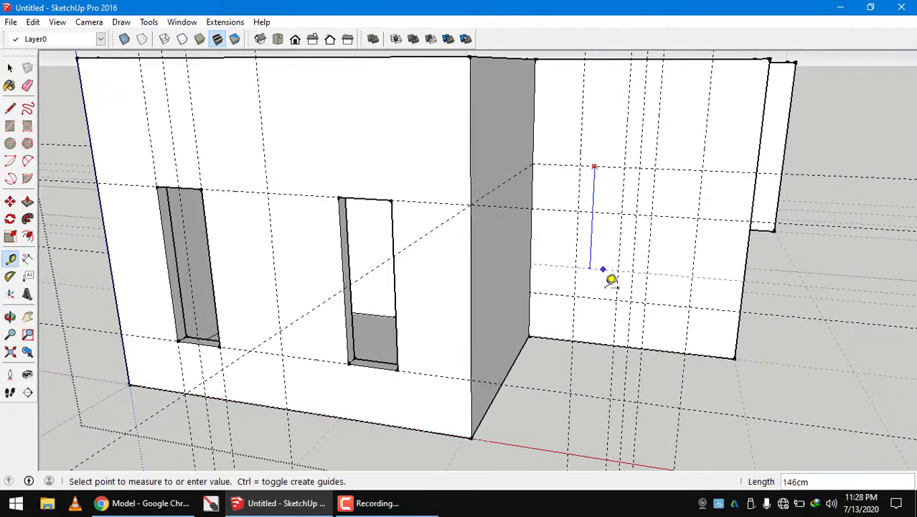
{"action": "middle_click_drag", "start_coordinate": [609, 282], "coordinate": [553, 321]}
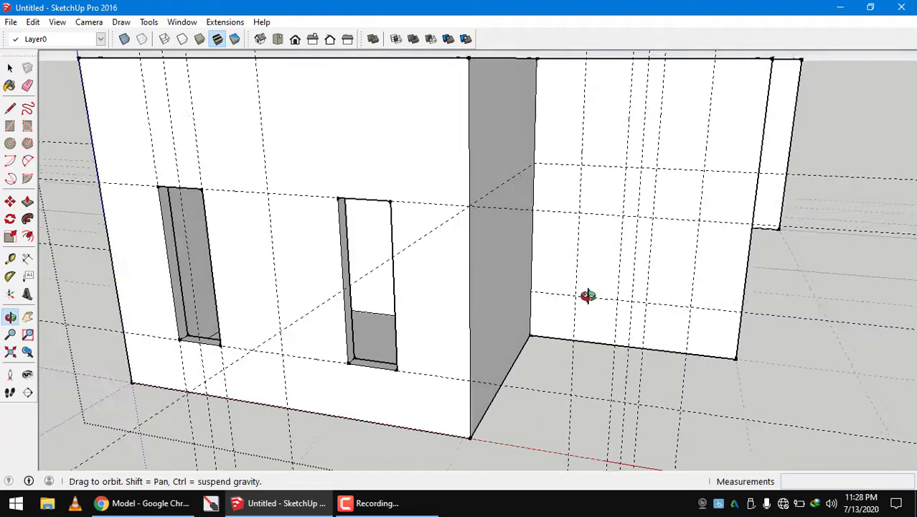
{"action": "key", "text": "r"}
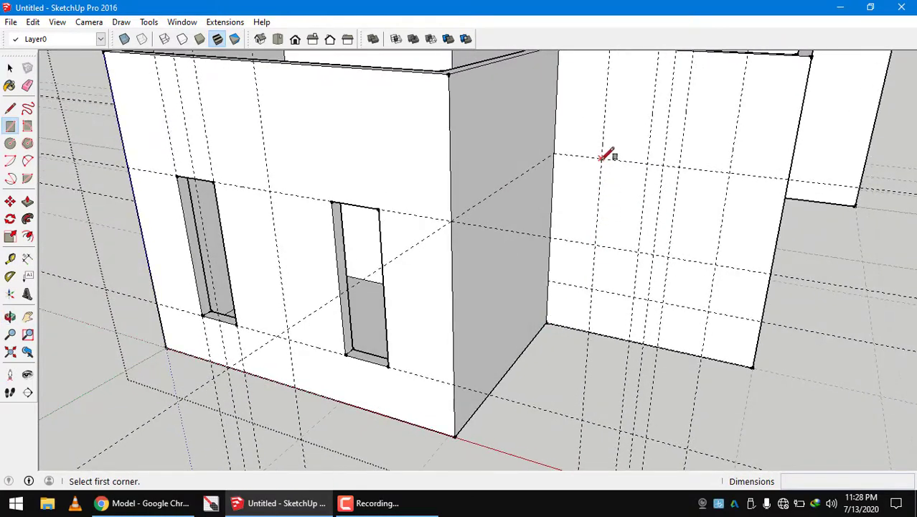
- Draw two 190 cm by 60 cm window rectangles on the right wall
{"action": "left_click", "coordinate": [601, 158]}
{"action": "left_click", "coordinate": [634, 296]}
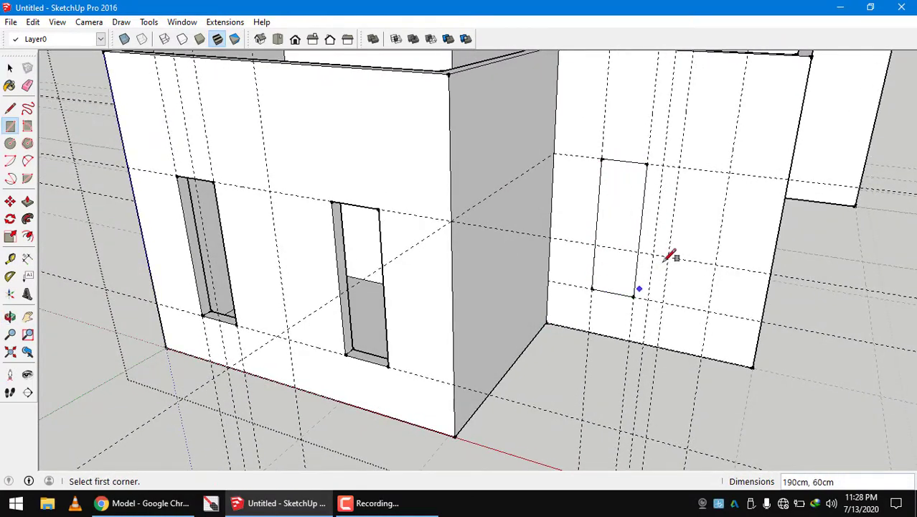
{"action": "left_click", "coordinate": [682, 167]}
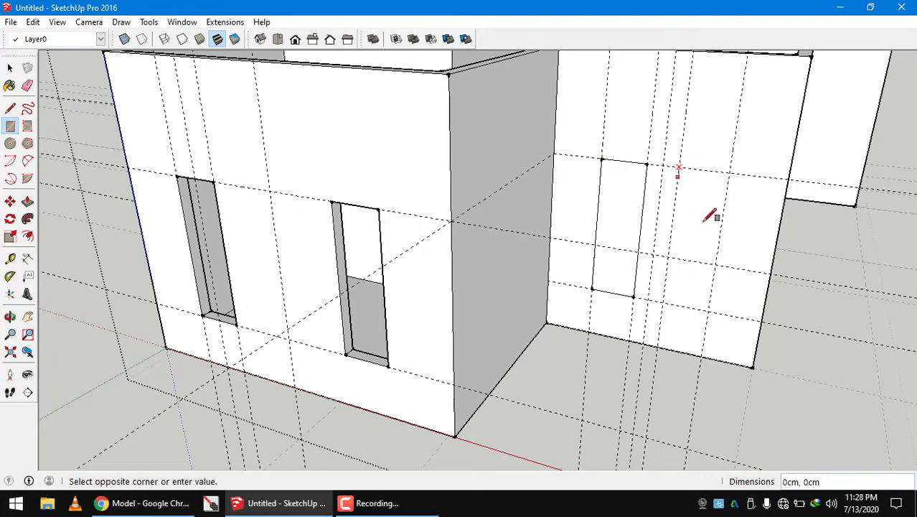
{"action": "left_click", "coordinate": [715, 309]}
{"action": "mouse_move", "coordinate": [715, 309]}
{"action": "middle_mouse_down"}
{"action": "mouse_move", "coordinate": [644, 328]}
{"action": "mouse_move", "coordinate": [607, 324]}
{"action": "middle_mouse_up"}
{"action": "scroll", "coordinate": [630, 307], "scroll_direction": "down", "scroll_amount": 3}
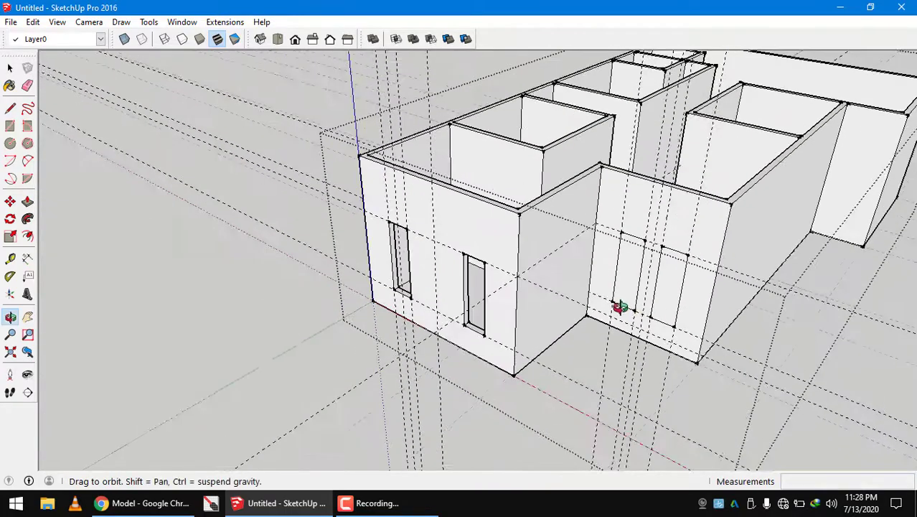
- Push the left window face 15 cm into the wall
{"action": "key", "text": "p"}
{"action": "scroll", "coordinate": [623, 296], "scroll_direction": "up", "scroll_amount": 2}
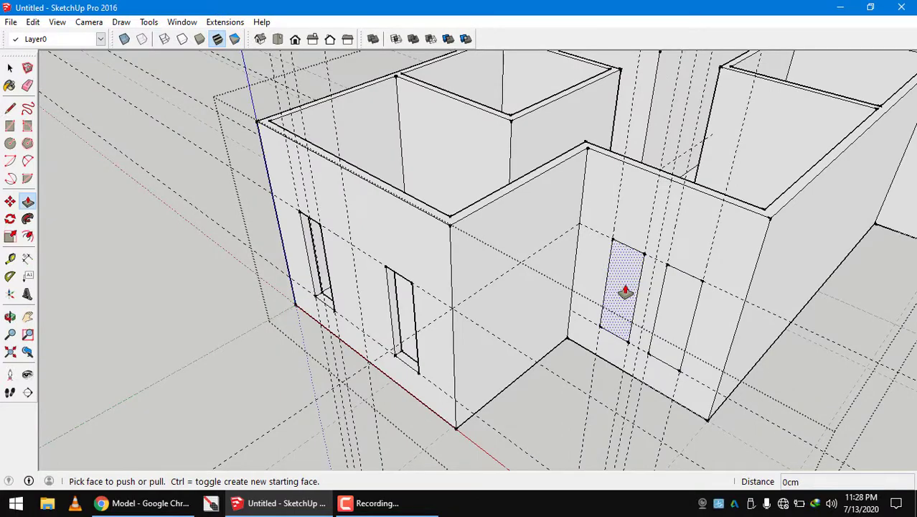
{"action": "left_click", "coordinate": [625, 291]}
{"action": "scroll", "coordinate": [646, 178], "scroll_direction": "up", "scroll_amount": 2}
{"action": "scroll", "coordinate": [653, 167], "scroll_direction": "up", "scroll_amount": 1}
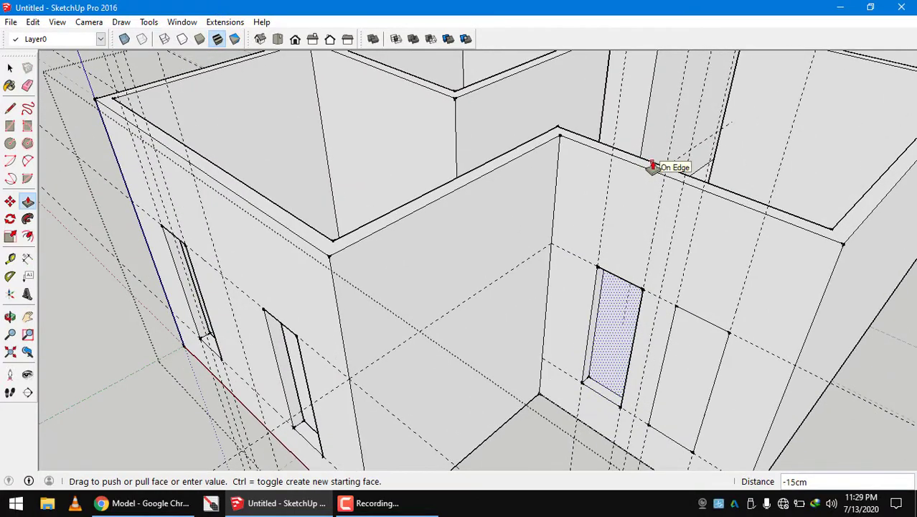
{"action": "left_click", "coordinate": [652, 166]}
{"action": "scroll", "coordinate": [657, 194], "scroll_direction": "down", "scroll_amount": 3}
{"action": "middle_click_drag", "start_coordinate": [662, 219], "coordinate": [725, 197]}
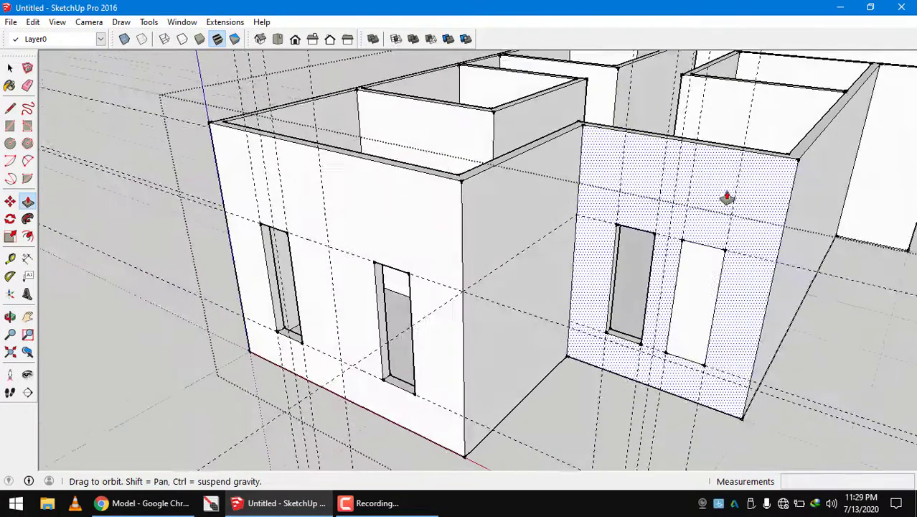
{"action": "mouse_move", "coordinate": [702, 289]}
{"action": "middle_mouse_down"}
{"action": "mouse_move", "coordinate": [734, 267]}
{"action": "mouse_move", "coordinate": [495, 203]}
{"action": "middle_mouse_up"}
- Push the right window face in by the same 15 cm depth
{"action": "double_click", "coordinate": [702, 270]}
{"action": "key", "text": "space"}
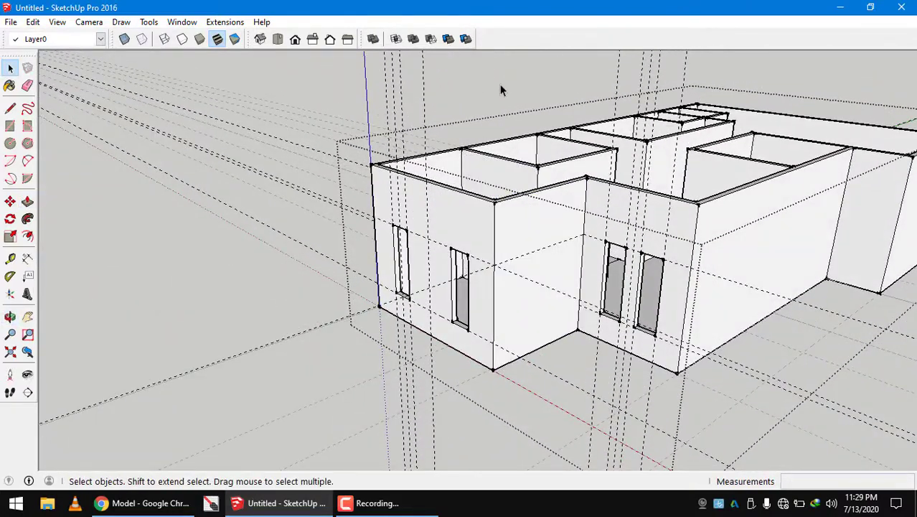
{"action": "scroll", "coordinate": [502, 85], "scroll_direction": "down", "scroll_amount": 1}
{"action": "mouse_move", "coordinate": [504, 82]}
{"action": "middle_mouse_down"}
{"action": "mouse_move", "coordinate": [717, 121]}
{"action": "mouse_move", "coordinate": [819, 120]}
{"action": "mouse_move", "coordinate": [774, 168]}
{"action": "mouse_move", "coordinate": [864, 106]}
{"action": "mouse_move", "coordinate": [780, 87]}
{"action": "mouse_move", "coordinate": [759, 108]}
{"action": "mouse_move", "coordinate": [587, 188]}
{"action": "mouse_move", "coordinate": [590, 231]}
{"action": "mouse_move", "coordinate": [629, 272]}
{"action": "mouse_move", "coordinate": [689, 233]}
{"action": "mouse_move", "coordinate": [711, 233]}
{"action": "mouse_move", "coordinate": [718, 199]}
{"action": "mouse_move", "coordinate": [696, 211]}
{"action": "mouse_move", "coordinate": [525, 136]}
{"action": "middle_mouse_up"}
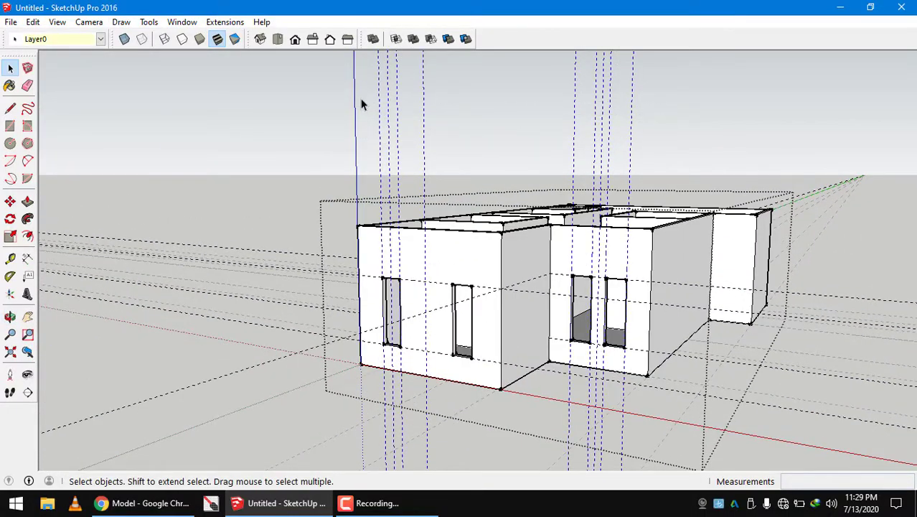
{"action": "mouse_move", "coordinate": [470, 95]}
{"action": "middle_mouse_down"}
{"action": "mouse_move", "coordinate": [442, 160]}
{"action": "mouse_move", "coordinate": [426, 172]}
{"action": "mouse_move", "coordinate": [545, 381]}
{"action": "middle_mouse_up"}
{"action": "scroll", "coordinate": [545, 381], "scroll_direction": "down", "scroll_amount": 1}
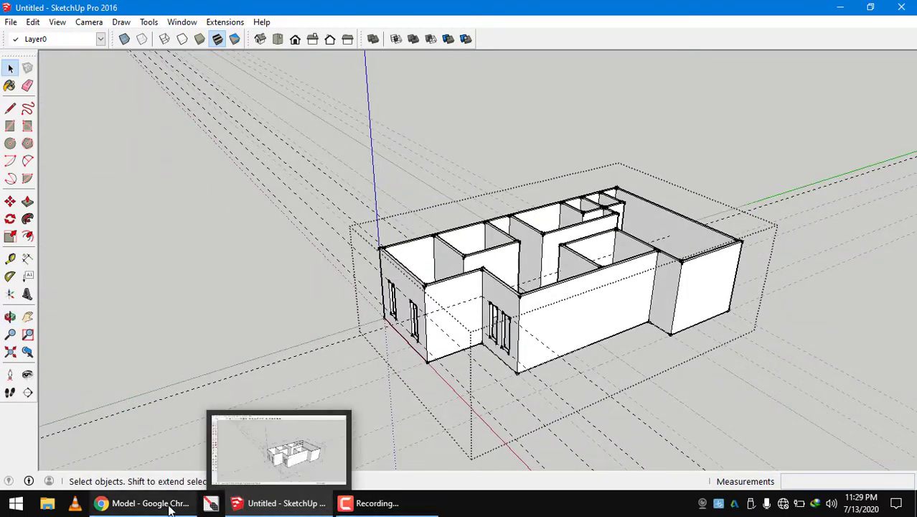
{"action": "left_click", "coordinate": [147, 503]}
{"action": "scroll", "coordinate": [787, 207], "scroll_direction": "down", "scroll_amount": 2, "text": "ctrl"}
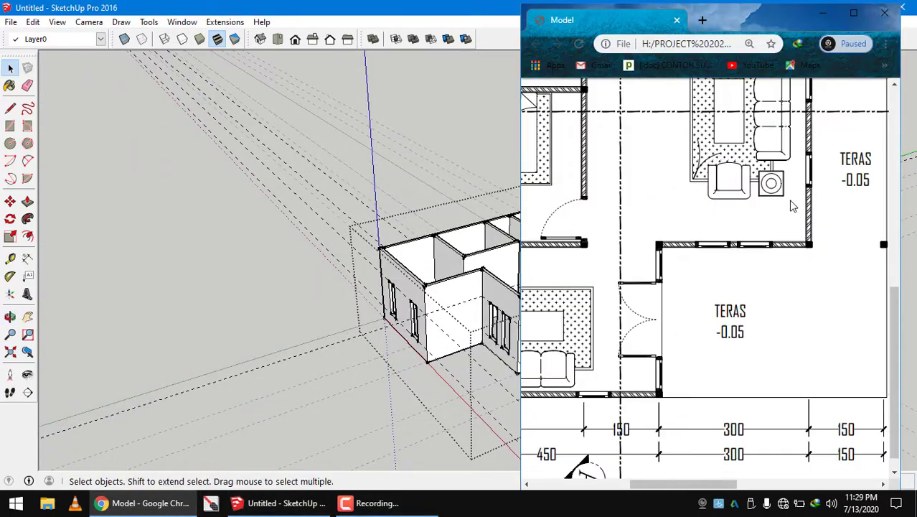
{"action": "scroll", "coordinate": [804, 188], "scroll_direction": "down", "scroll_amount": 2, "text": "ctrl"}
{"action": "scroll", "coordinate": [818, 180], "scroll_direction": "up", "scroll_amount": 2}
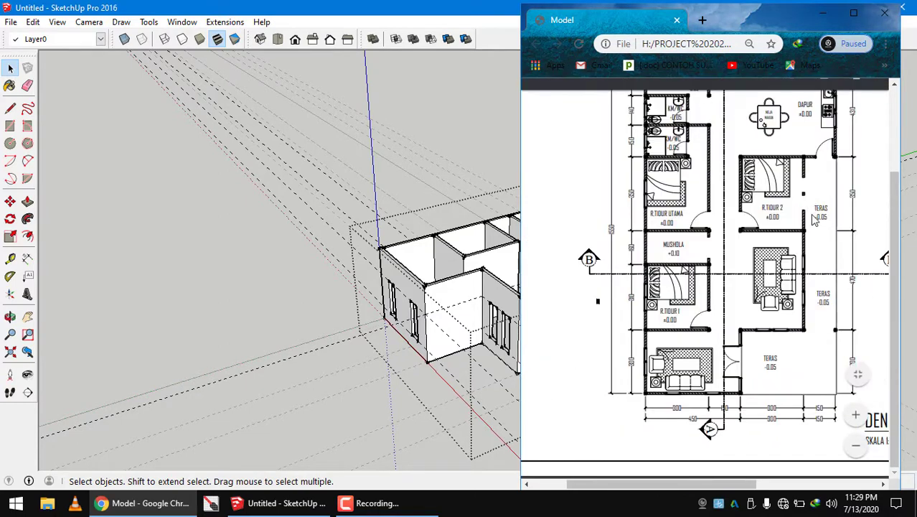
{"action": "scroll", "coordinate": [819, 286], "scroll_direction": "up", "scroll_amount": 1, "text": "ctrl"}
{"action": "scroll", "coordinate": [808, 301], "scroll_direction": "up", "scroll_amount": 1, "text": "ctrl"}
{"action": "scroll", "coordinate": [768, 287], "scroll_direction": "up", "scroll_amount": 1, "text": "ctrl"}
{"action": "scroll", "coordinate": [792, 304], "scroll_direction": "down", "scroll_amount": 2}
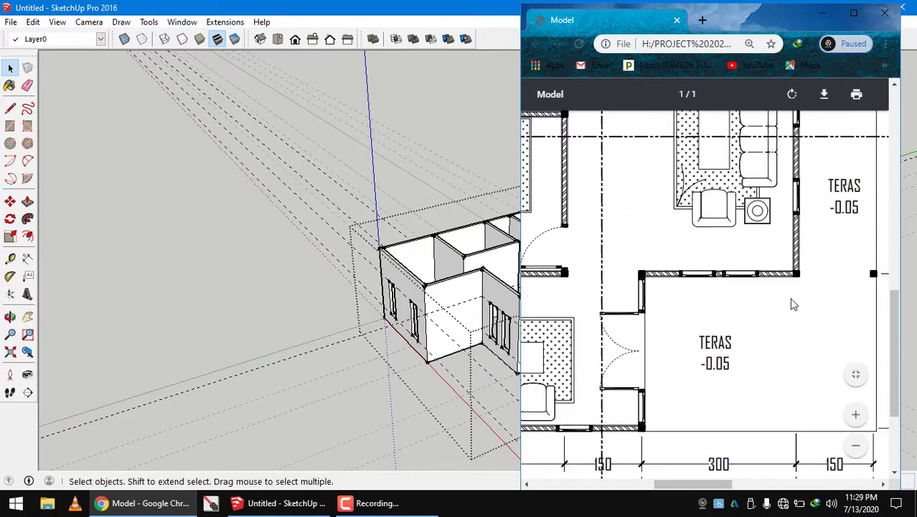
{"action": "scroll", "coordinate": [792, 253], "scroll_direction": "up", "scroll_amount": 1}
{"action": "scroll", "coordinate": [748, 234], "scroll_direction": "up", "scroll_amount": 1}
{"action": "scroll", "coordinate": [759, 270], "scroll_direction": "up", "scroll_amount": 1}
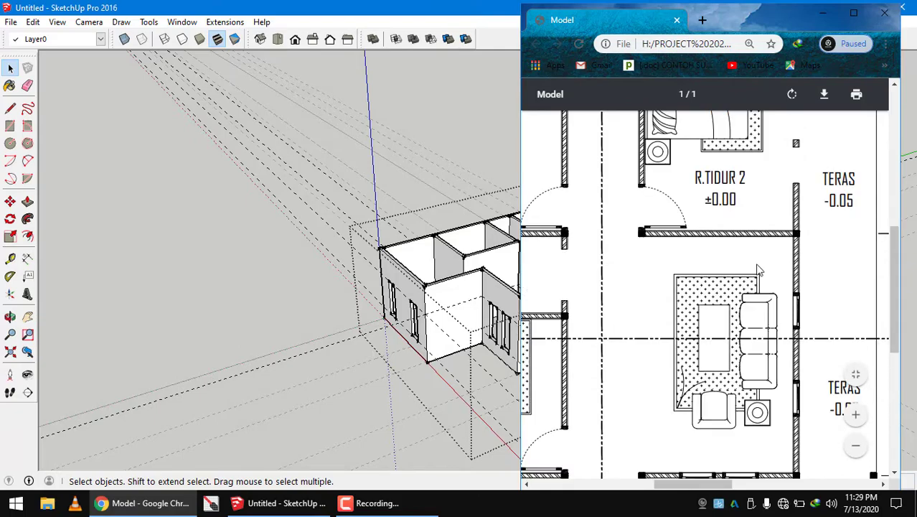
{"action": "scroll", "coordinate": [764, 272], "scroll_direction": "up", "scroll_amount": 3}
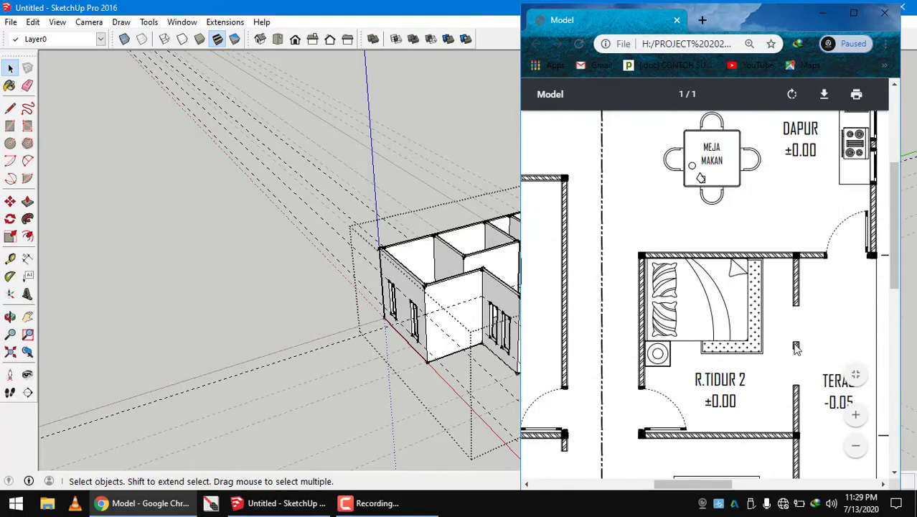
{"action": "mouse_move", "coordinate": [354, 370]}
{"action": "middle_mouse_down"}
{"action": "mouse_move", "coordinate": [369, 357]}
{"action": "mouse_move", "coordinate": [389, 410]}
{"action": "mouse_move", "coordinate": [494, 347]}
{"action": "mouse_move", "coordinate": [416, 384]}
{"action": "middle_mouse_up"}
- Open the wall group for editing from its context menu
{"action": "scroll", "coordinate": [452, 337], "scroll_direction": "up", "scroll_amount": 2}
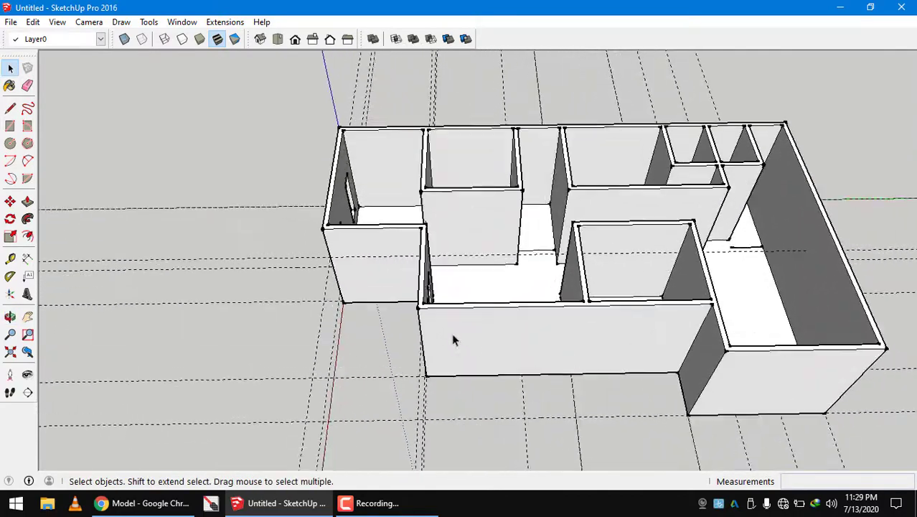
{"action": "middle_click_drag", "start_coordinate": [453, 337], "coordinate": [454, 309]}
{"action": "scroll", "coordinate": [494, 328], "scroll_direction": "up", "scroll_amount": 2}
{"action": "left_click", "coordinate": [495, 327]}
{"action": "right_click", "coordinate": [501, 323]}
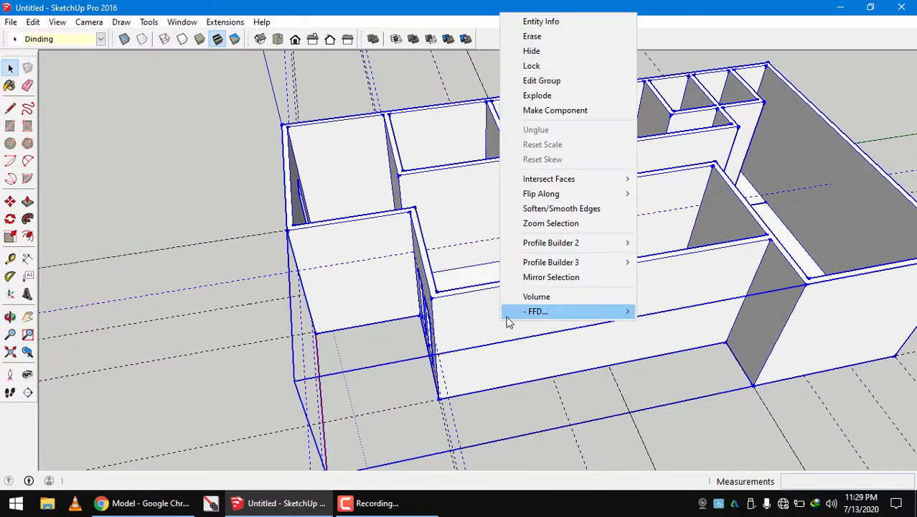
{"action": "left_click", "coordinate": [534, 81]}
{"action": "mouse_move", "coordinate": [534, 215]}
{"action": "middle_mouse_down"}
{"action": "mouse_move", "coordinate": [553, 276]}
{"action": "mouse_move", "coordinate": [651, 188]}
{"action": "mouse_move", "coordinate": [615, 242]}
{"action": "mouse_move", "coordinate": [463, 317]}
{"action": "mouse_move", "coordinate": [462, 205]}
{"action": "mouse_move", "coordinate": [470, 233]}
{"action": "middle_mouse_up"}
{"action": "scroll", "coordinate": [463, 316], "scroll_direction": "up", "scroll_amount": 2}
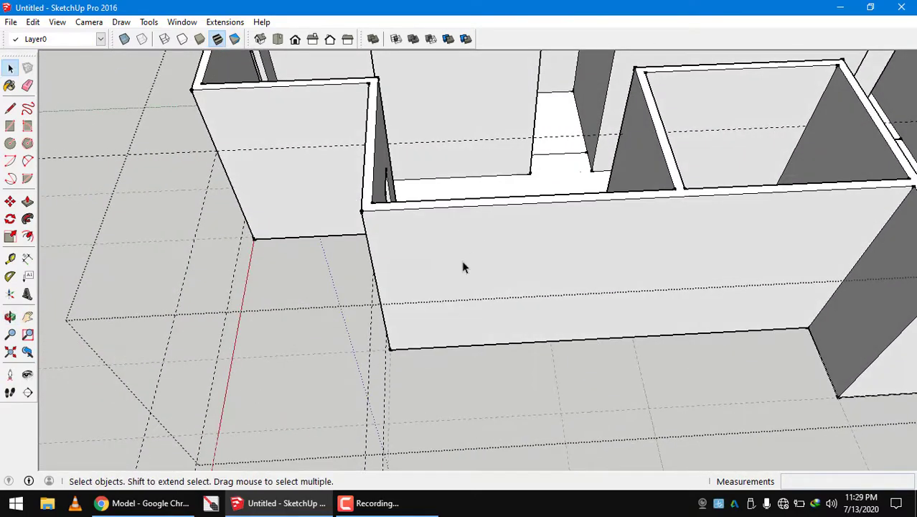
- With the Tape Measure, measure across the room and along the front wall top
{"action": "key", "text": "t"}
{"action": "scroll", "coordinate": [351, 167], "scroll_direction": "up", "scroll_amount": 2}
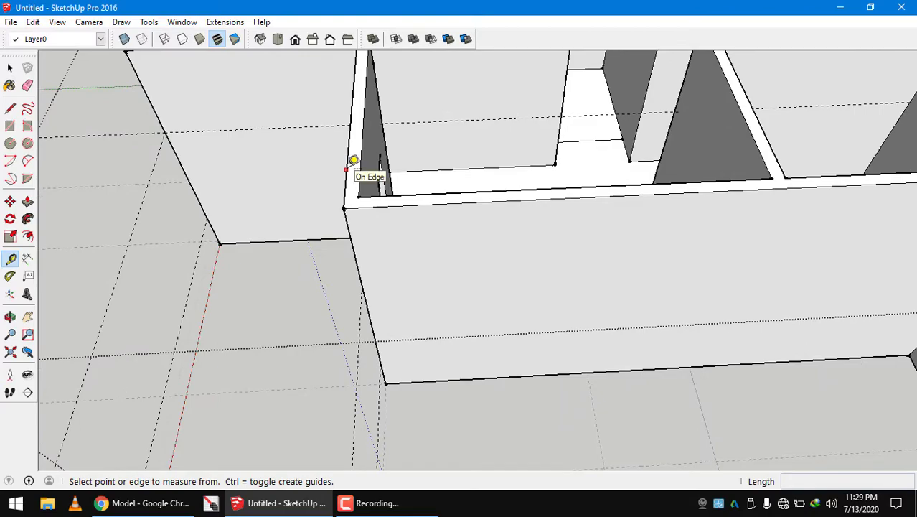
{"action": "left_click", "coordinate": [354, 160]}
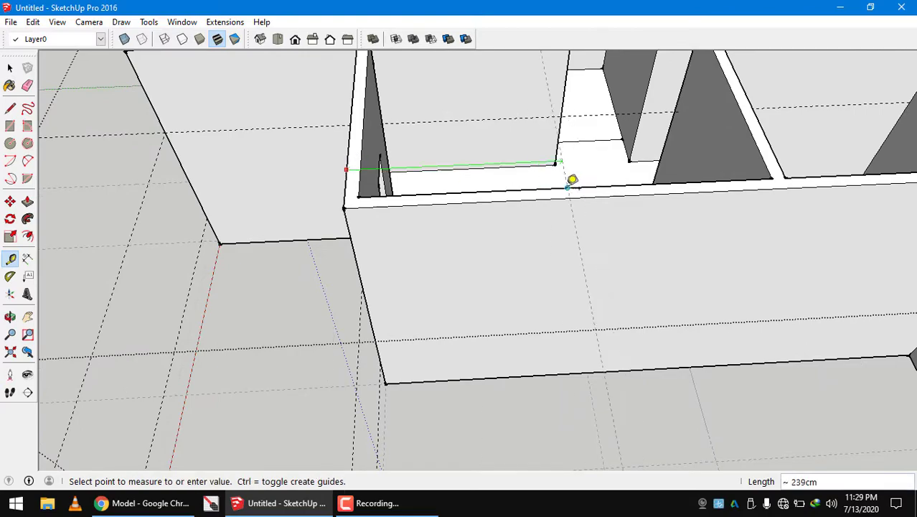
{"action": "left_click", "coordinate": [572, 179]}
{"action": "mouse_move", "coordinate": [575, 191]}
{"action": "middle_mouse_down"}
{"action": "mouse_move", "coordinate": [554, 201]}
{"action": "mouse_move", "coordinate": [555, 174]}
{"action": "mouse_move", "coordinate": [629, 139]}
{"action": "mouse_move", "coordinate": [702, 154]}
{"action": "middle_mouse_up"}
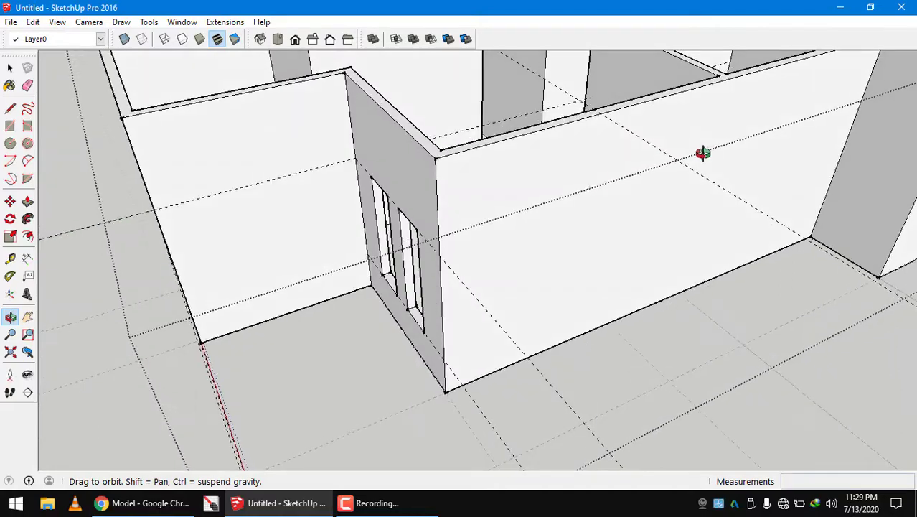
{"action": "left_click", "coordinate": [437, 183]}
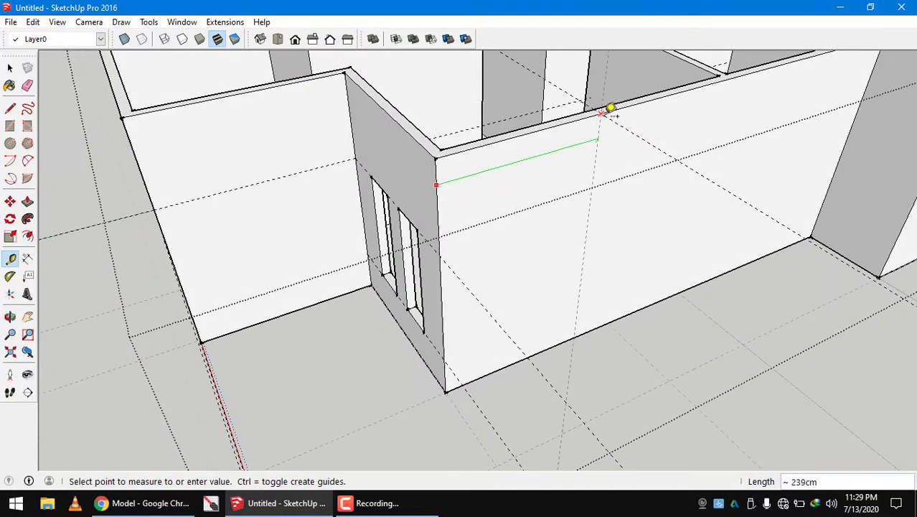
{"action": "left_click", "coordinate": [608, 109]}
{"action": "mouse_move", "coordinate": [605, 161]}
{"action": "middle_mouse_down"}
{"action": "mouse_move", "coordinate": [516, 237]}
{"action": "mouse_move", "coordinate": [285, 257]}
{"action": "mouse_move", "coordinate": [494, 194]}
{"action": "mouse_move", "coordinate": [586, 207]}
{"action": "mouse_move", "coordinate": [601, 161]}
{"action": "middle_mouse_up"}
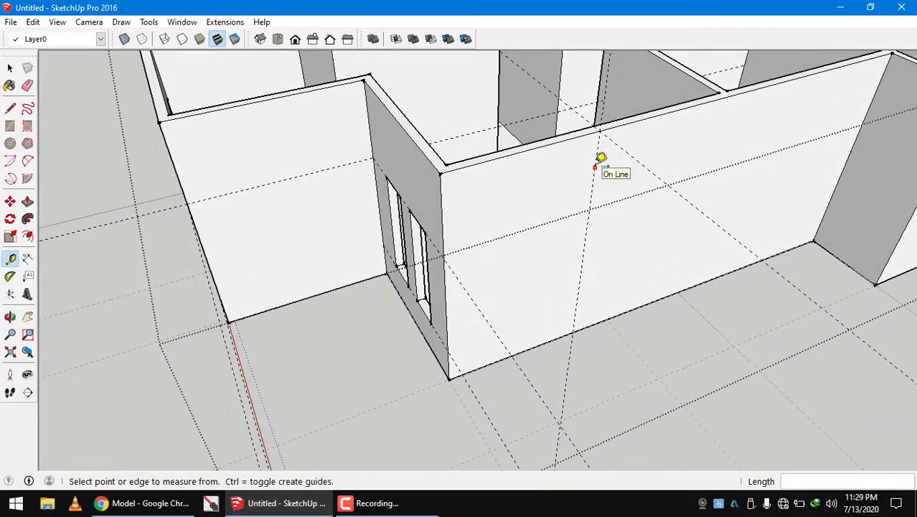
- Place vertical guides at 50, 50 and 60 cm offsets along the front wall
{"action": "left_click", "coordinate": [595, 167]}
{"action": "type", "text": "50"}
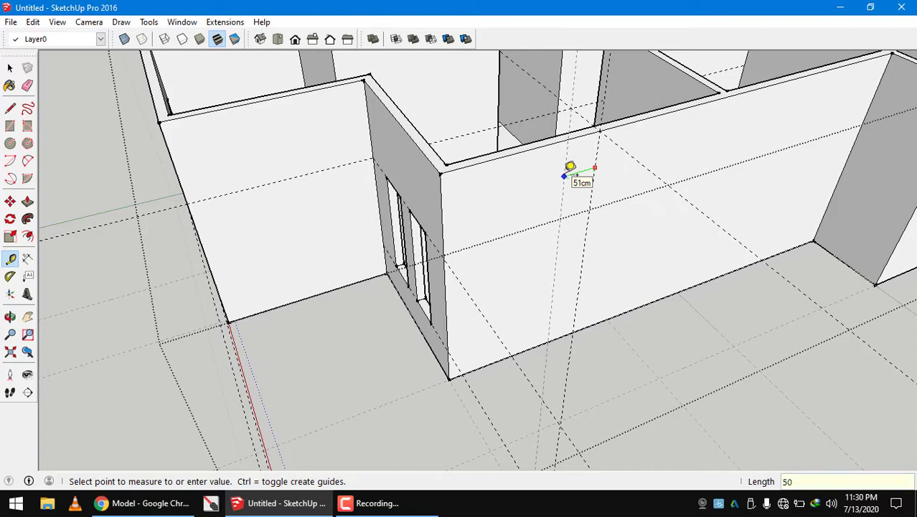
{"action": "key", "text": "Return"}
{"action": "left_click", "coordinate": [595, 167]}
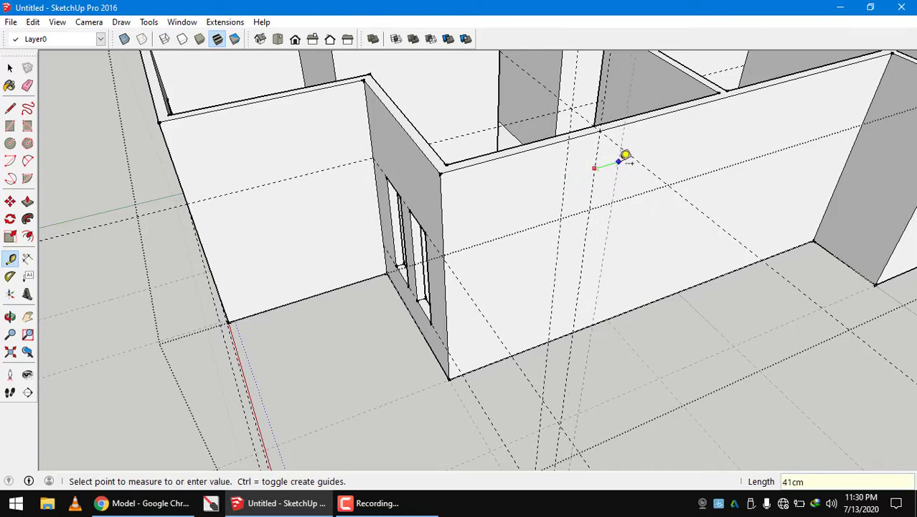
{"action": "type", "text": "50"}
{"action": "key", "text": "Return"}
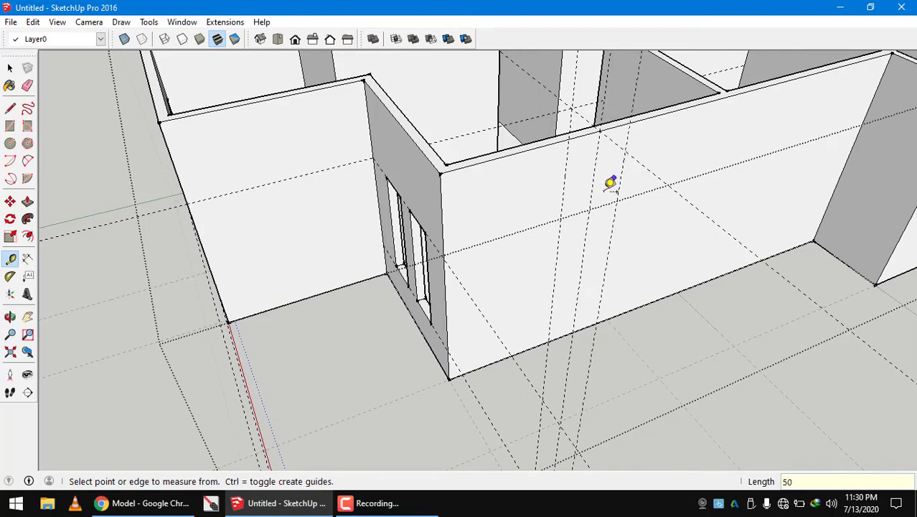
{"action": "mouse_move", "coordinate": [610, 178]}
{"action": "middle_mouse_down"}
{"action": "mouse_move", "coordinate": [534, 197]}
{"action": "mouse_move", "coordinate": [587, 161]}
{"action": "mouse_move", "coordinate": [584, 150]}
{"action": "middle_mouse_up"}
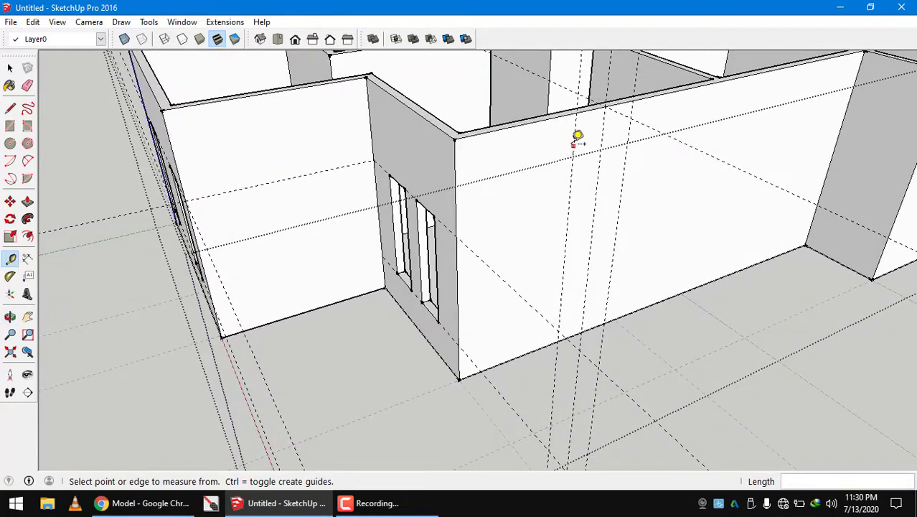
{"action": "left_click", "coordinate": [572, 145]}
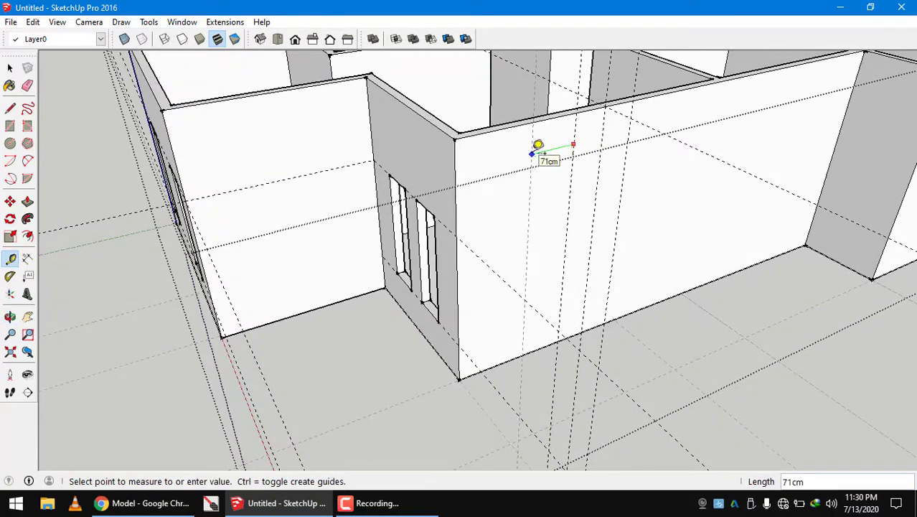
{"action": "type", "text": "60"}
{"action": "key", "text": "Return"}
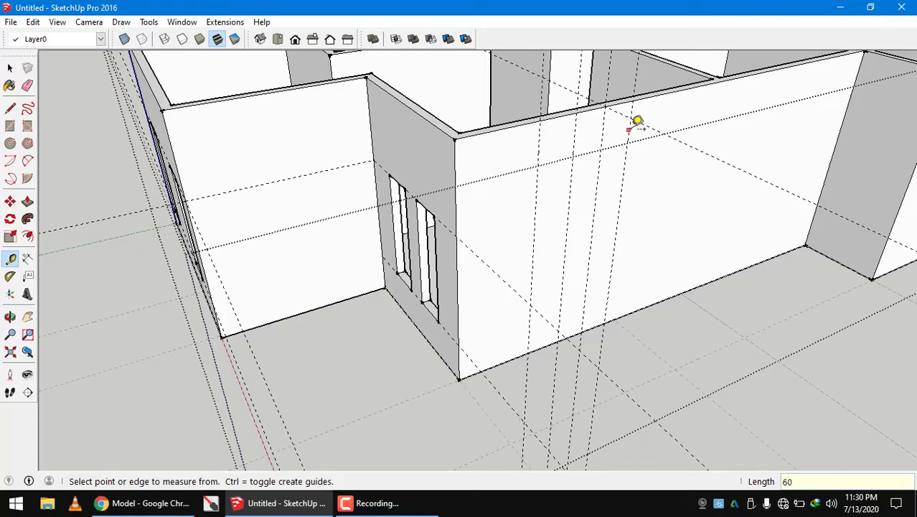
{"action": "left_click", "coordinate": [629, 129]}
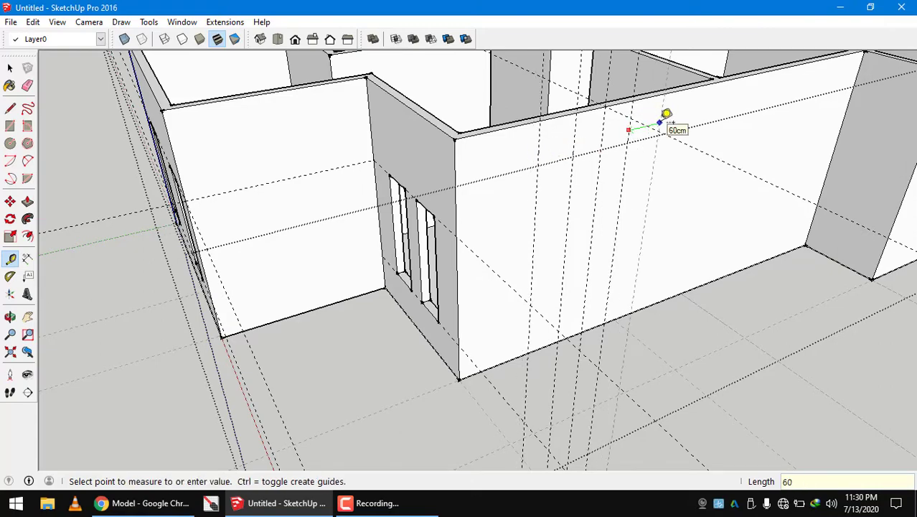
- Add horizontal guides 95 cm below the wall top and at the window bottom
{"action": "middle_click_drag", "start_coordinate": [667, 114], "coordinate": [678, 146]}
{"action": "scroll", "coordinate": [545, 153], "scroll_direction": "up", "scroll_amount": 3}
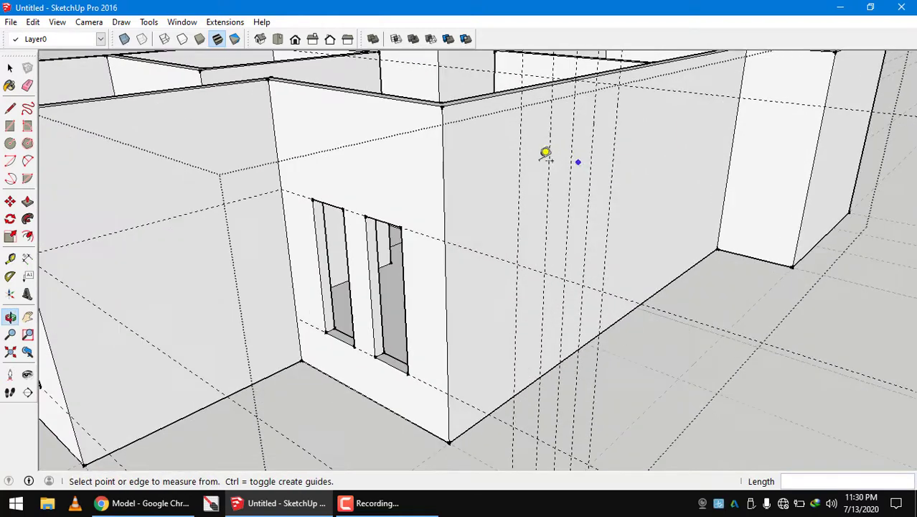
{"action": "scroll", "coordinate": [546, 153], "scroll_direction": "up", "scroll_amount": 2}
{"action": "left_click", "coordinate": [459, 90]}
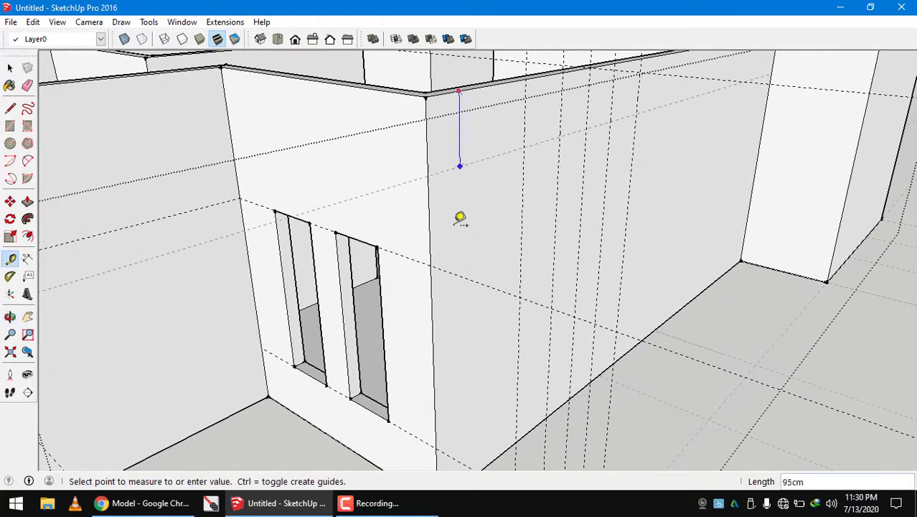
{"action": "left_click", "coordinate": [439, 258]}
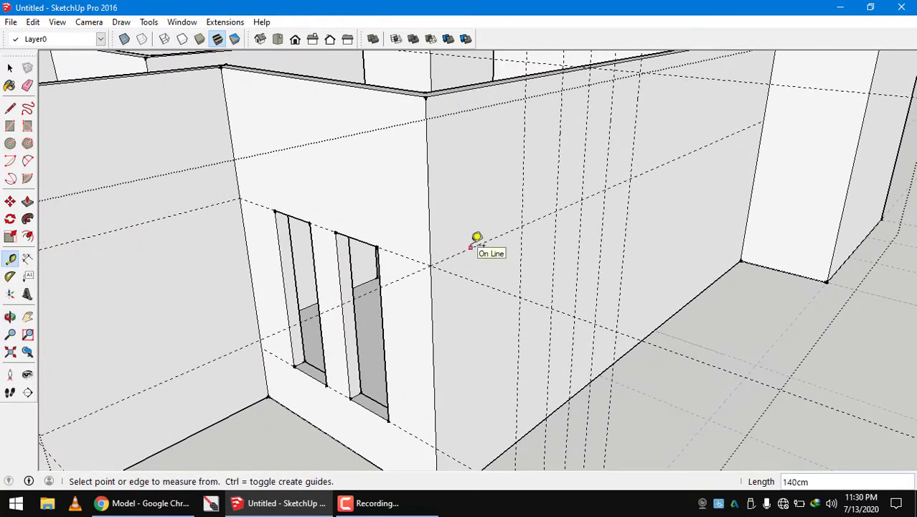
{"action": "left_click", "coordinate": [471, 247]}
{"action": "left_click", "coordinate": [445, 439]}
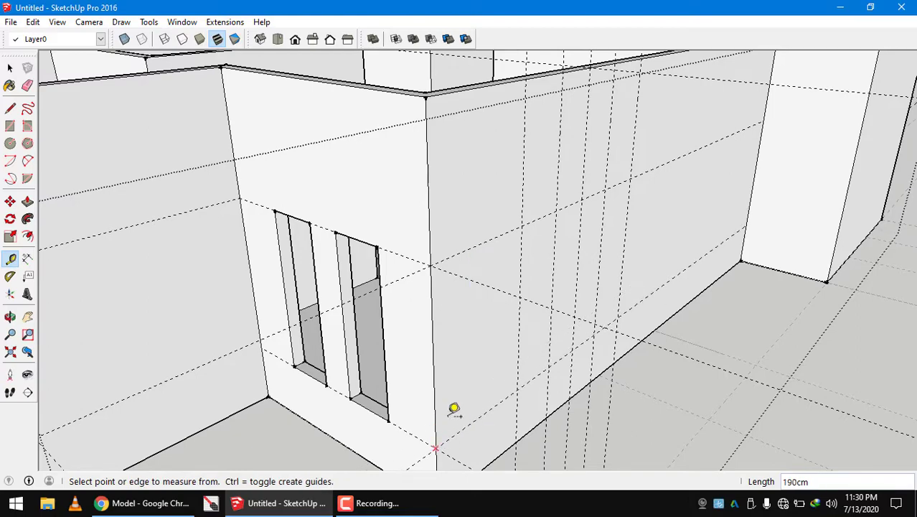
{"action": "middle_click_drag", "start_coordinate": [455, 407], "coordinate": [441, 275]}
- Draw the left and right window rectangles between the guide intersections on the front wall
{"action": "key", "text": "r"}
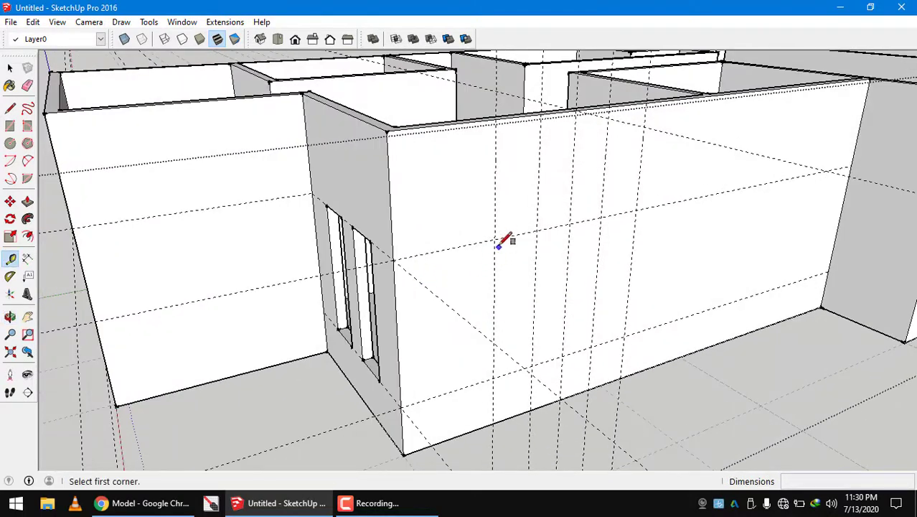
{"action": "left_click", "coordinate": [493, 239]}
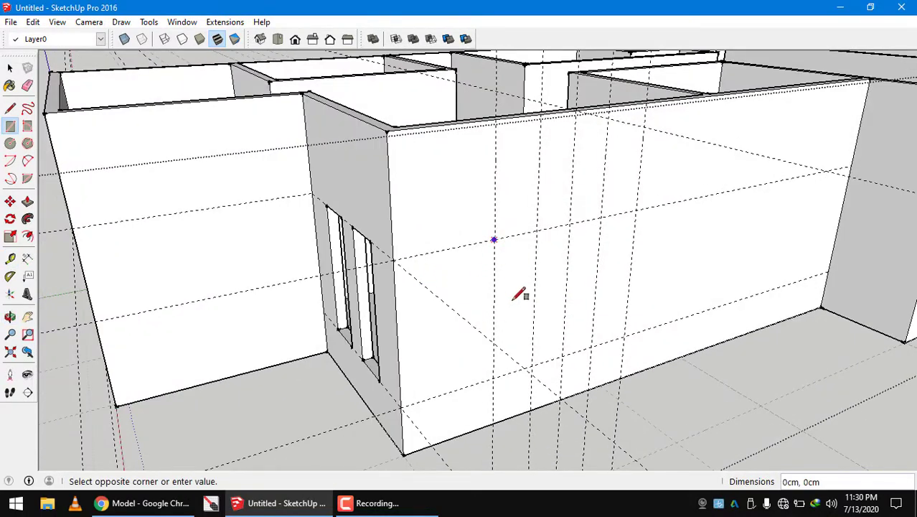
{"action": "left_click", "coordinate": [531, 367]}
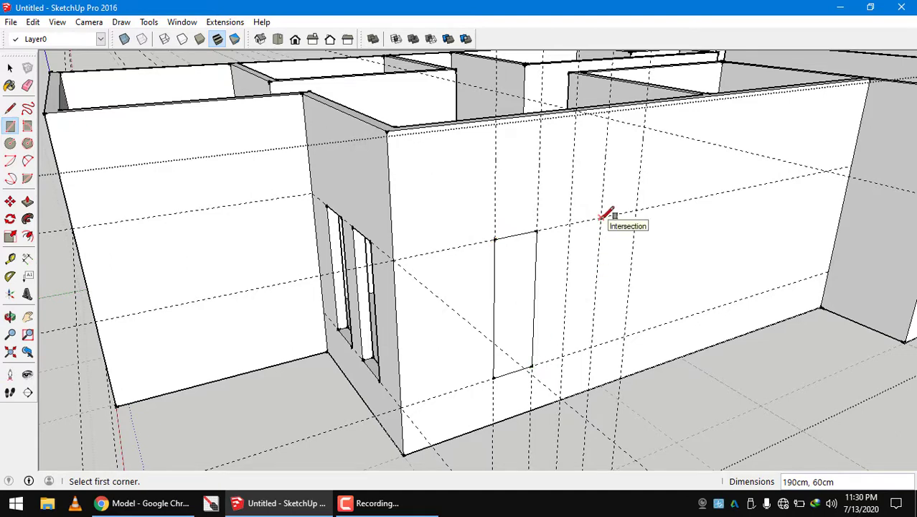
{"action": "left_click", "coordinate": [601, 217]}
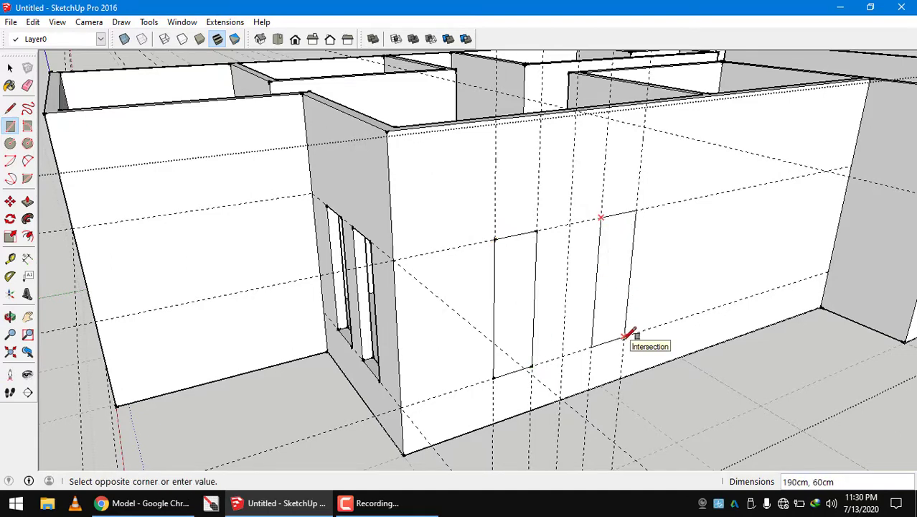
{"action": "left_click", "coordinate": [623, 338]}
{"action": "middle_click_drag", "start_coordinate": [615, 282], "coordinate": [623, 301]}
- Push both window rectangles 15 cm through the wall thickness to cut the openings
{"action": "key", "text": "p"}
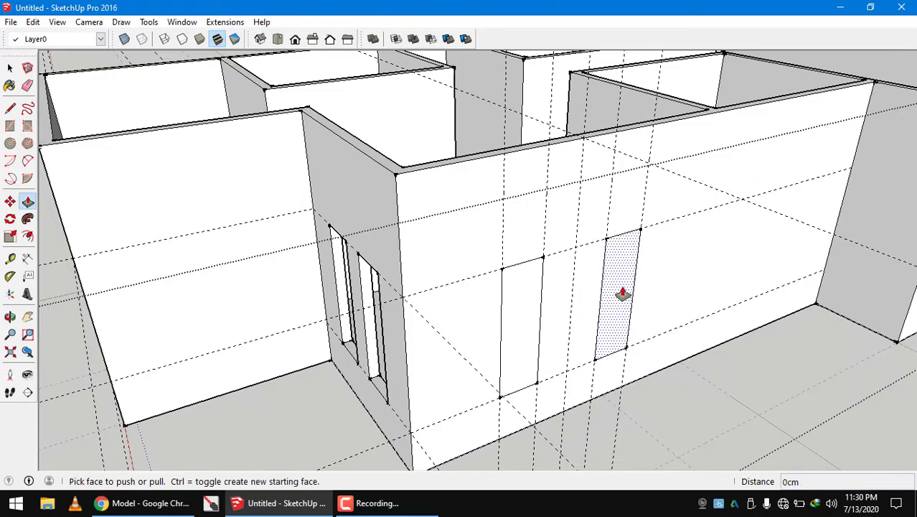
{"action": "left_click", "coordinate": [623, 294]}
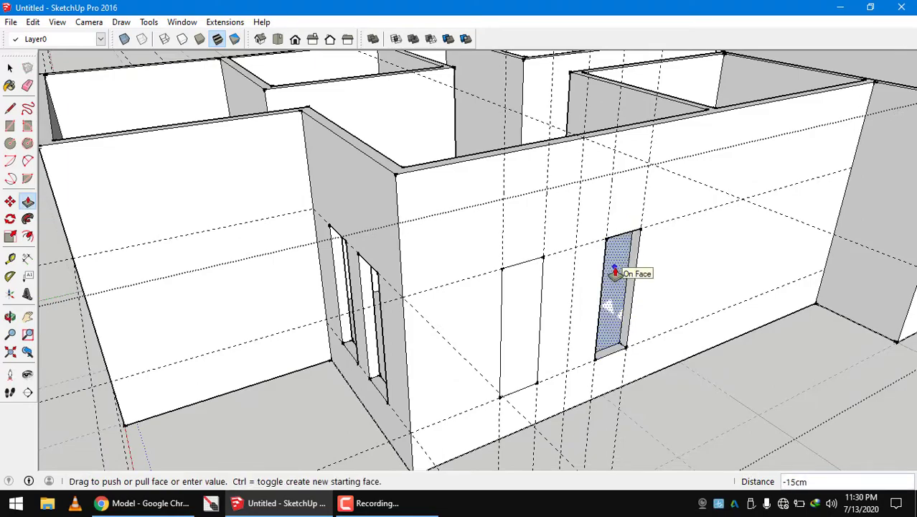
{"action": "left_click", "coordinate": [615, 271]}
{"action": "left_click", "coordinate": [528, 303]}
{"action": "left_click", "coordinate": [528, 303]}
{"action": "mouse_move", "coordinate": [528, 303]}
{"action": "middle_mouse_down"}
{"action": "mouse_move", "coordinate": [340, 317]}
{"action": "mouse_move", "coordinate": [287, 375]}
{"action": "mouse_move", "coordinate": [305, 356]}
{"action": "mouse_move", "coordinate": [593, 356]}
{"action": "middle_mouse_up"}
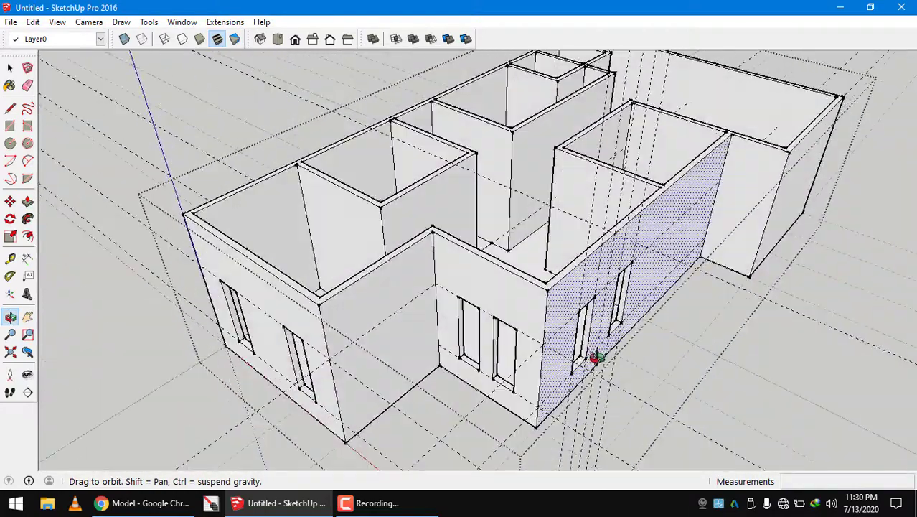
- Check the floor plan PDF, then return to the model facing the next wall
{"action": "left_click", "coordinate": [179, 506]}
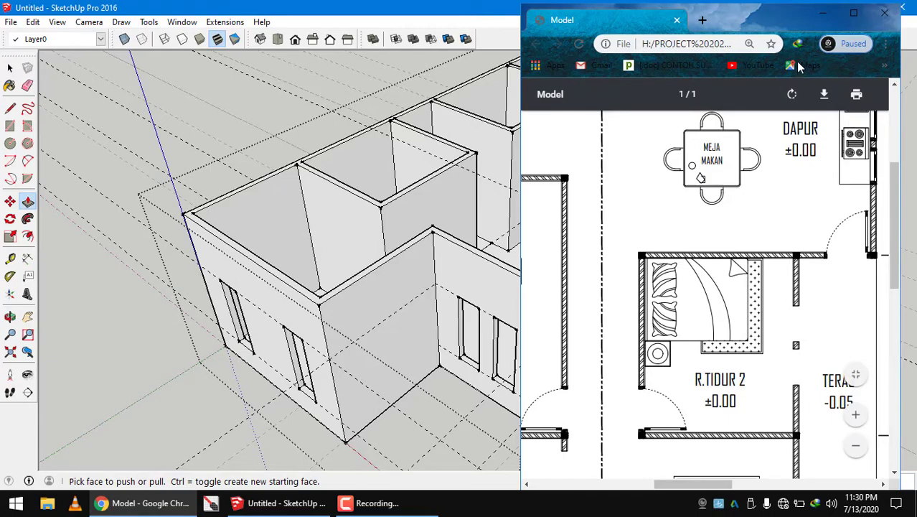
{"action": "left_click", "coordinate": [824, 20]}
{"action": "scroll", "coordinate": [488, 344], "scroll_direction": "up", "scroll_amount": 3}
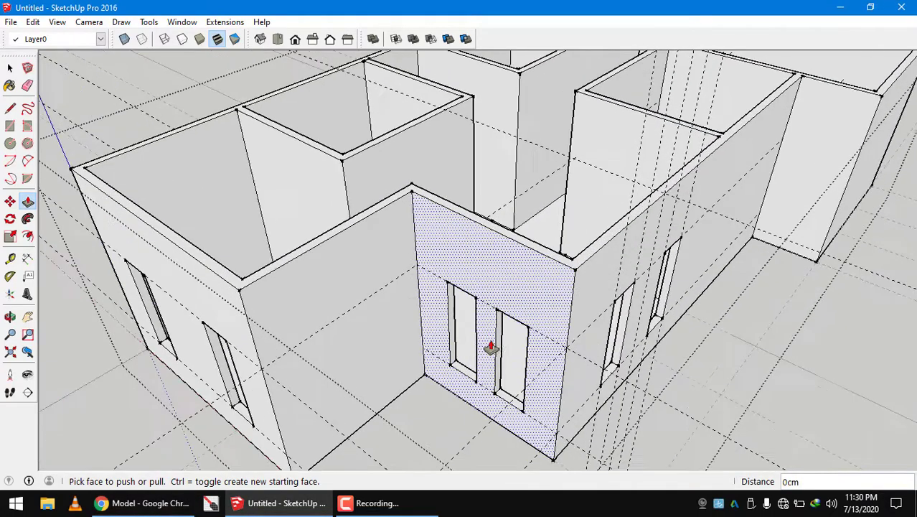
{"action": "mouse_move", "coordinate": [553, 338]}
{"action": "middle_mouse_down"}
{"action": "mouse_move", "coordinate": [645, 359]}
{"action": "mouse_move", "coordinate": [532, 307]}
{"action": "middle_mouse_up"}
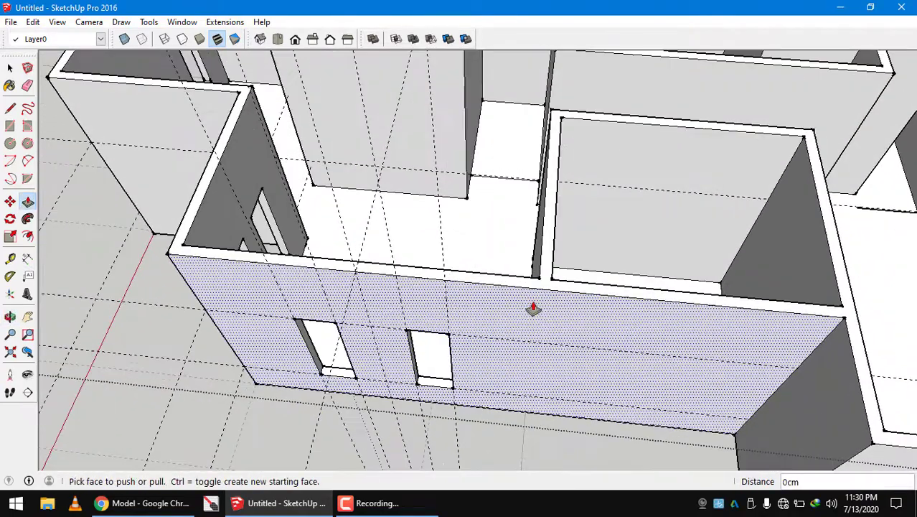
- Tape-measure across the room and along the wall's top edge
{"action": "key", "text": "t"}
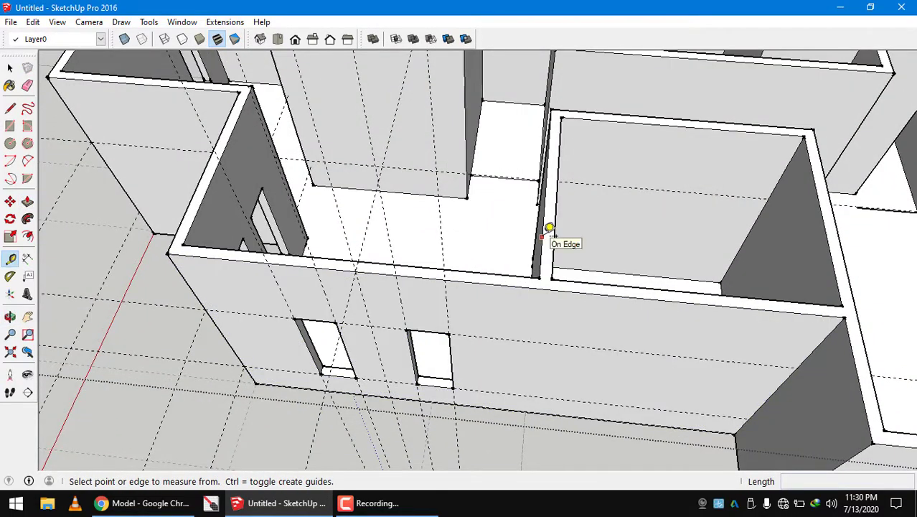
{"action": "left_click", "coordinate": [549, 228]}
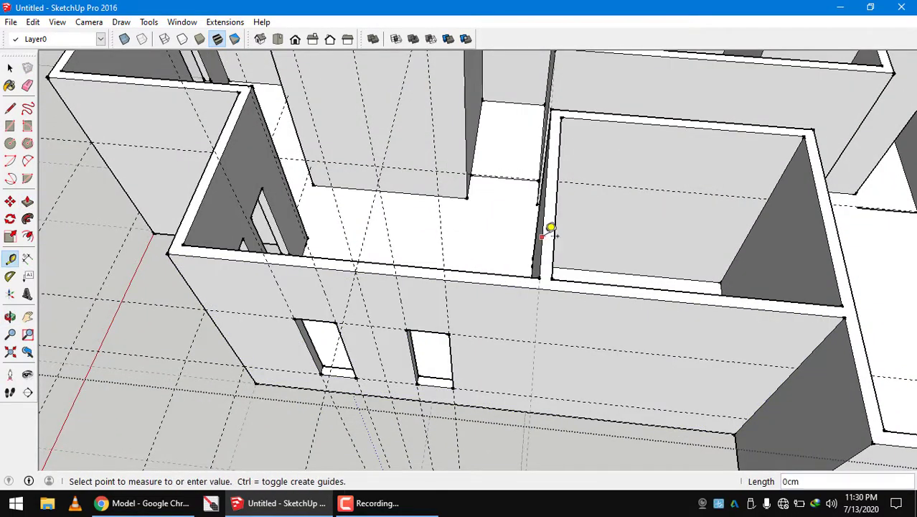
{"action": "left_click", "coordinate": [699, 285]}
{"action": "mouse_move", "coordinate": [549, 289]}
{"action": "middle_mouse_down"}
{"action": "mouse_move", "coordinate": [748, 202]}
{"action": "mouse_move", "coordinate": [687, 197]}
{"action": "middle_mouse_up"}
{"action": "scroll", "coordinate": [749, 201], "scroll_direction": "down", "scroll_amount": 3}
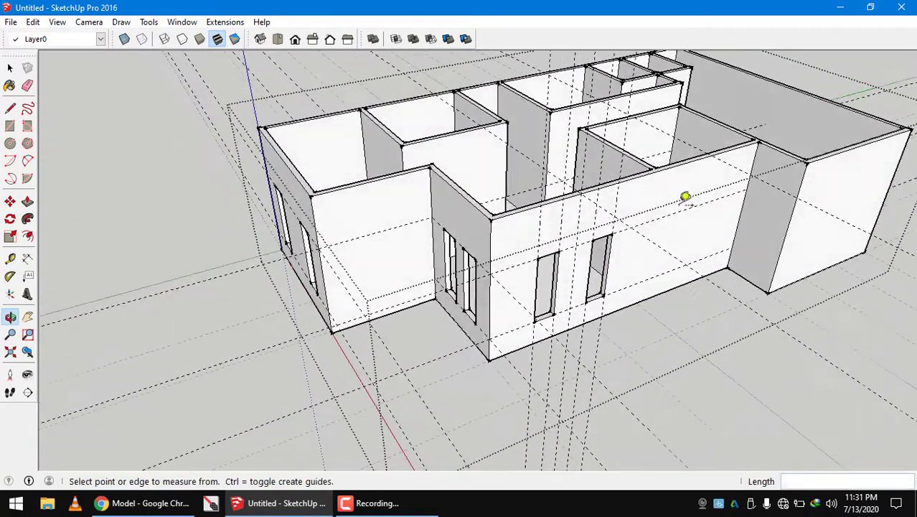
{"action": "scroll", "coordinate": [641, 202], "scroll_direction": "up", "scroll_amount": 3}
{"action": "left_click", "coordinate": [611, 194]}
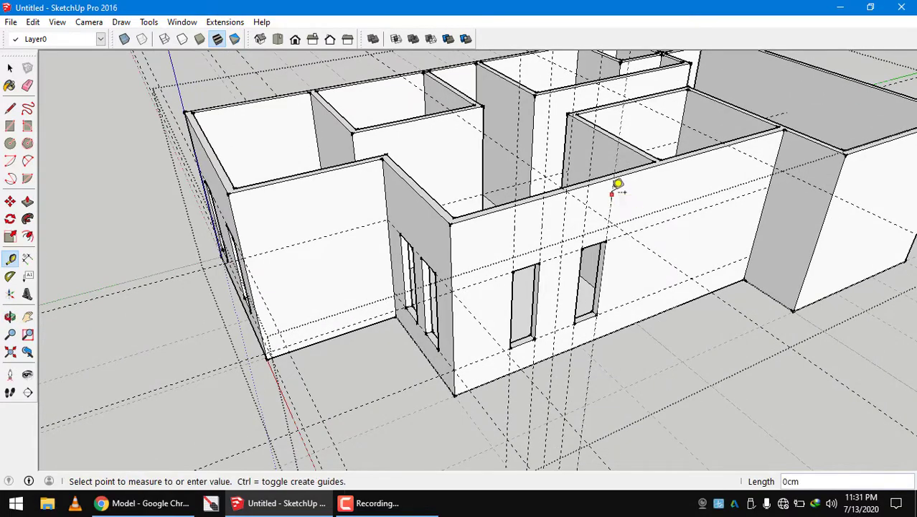
{"action": "left_click", "coordinate": [740, 141]}
{"action": "mouse_move", "coordinate": [739, 140]}
{"action": "middle_mouse_down"}
{"action": "mouse_move", "coordinate": [651, 174]}
{"action": "mouse_move", "coordinate": [518, 162]}
{"action": "mouse_move", "coordinate": [488, 173]}
{"action": "mouse_move", "coordinate": [590, 257]}
{"action": "mouse_move", "coordinate": [706, 283]}
{"action": "mouse_move", "coordinate": [670, 270]}
{"action": "mouse_move", "coordinate": [692, 275]}
{"action": "mouse_move", "coordinate": [660, 218]}
{"action": "mouse_move", "coordinate": [656, 169]}
{"action": "middle_mouse_up"}
- Place guides at 63 cm and 30 cm offsets for the next window
{"action": "left_click", "coordinate": [650, 168]}
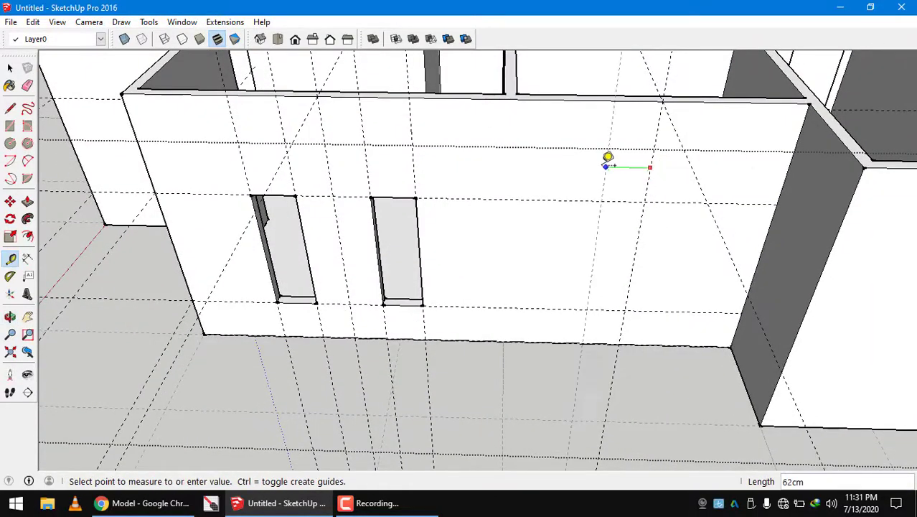
{"action": "type", "text": "3cm"}
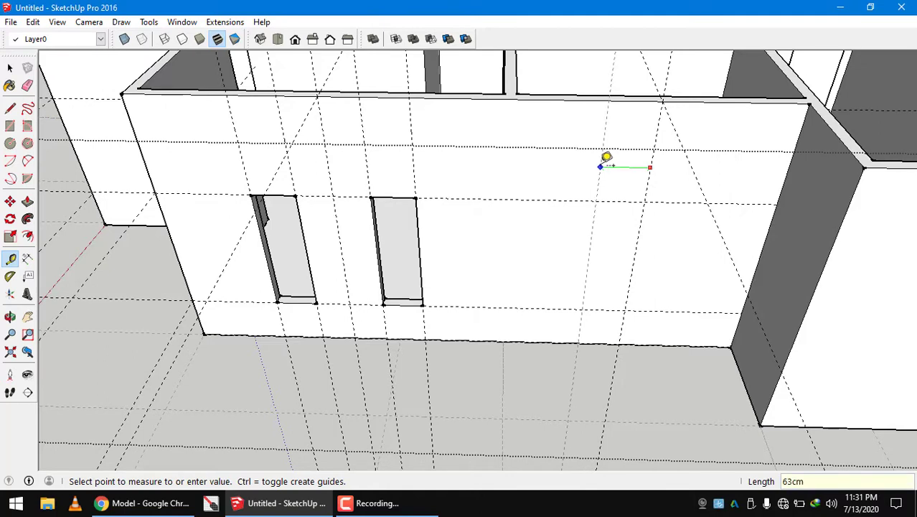
{"action": "type", "text": "30"}
{"action": "key", "text": "Return"}
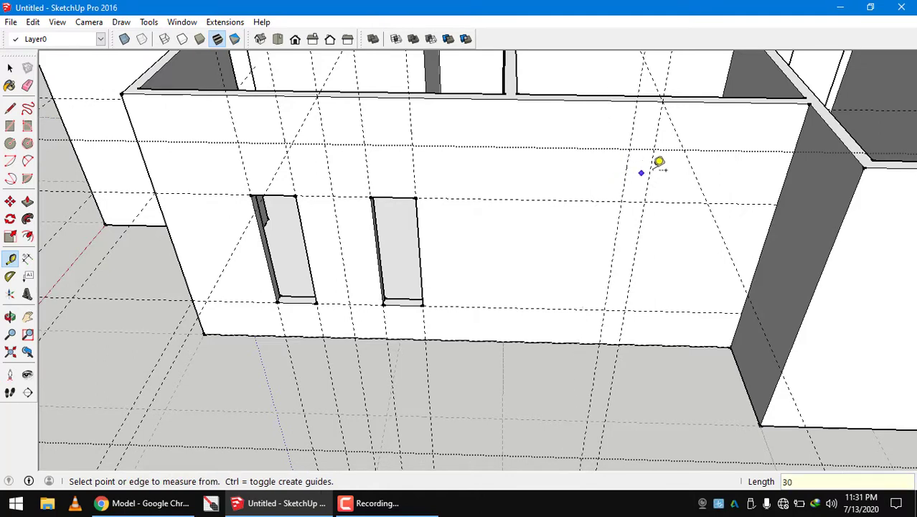
{"action": "left_click", "coordinate": [650, 171]}
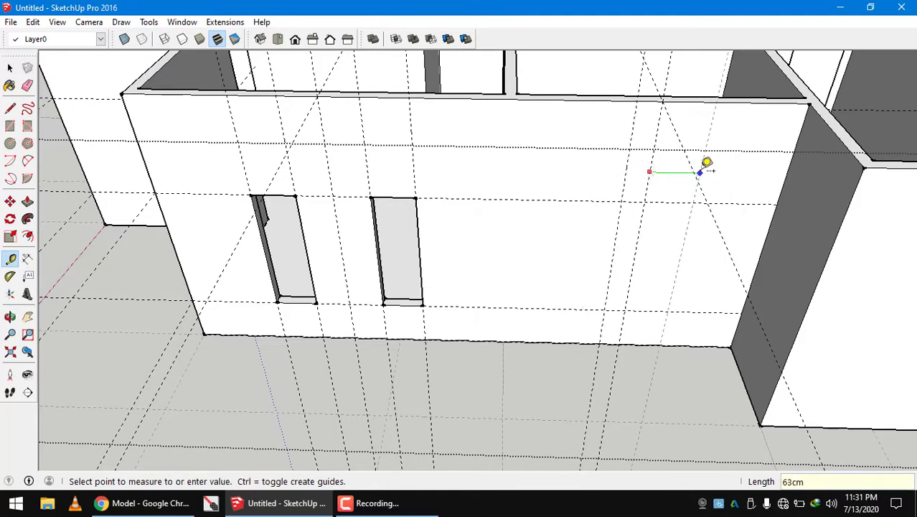
{"action": "type", "text": "0"}
{"action": "key", "text": "Return"}
{"action": "middle_click_drag", "start_coordinate": [706, 164], "coordinate": [671, 181]}
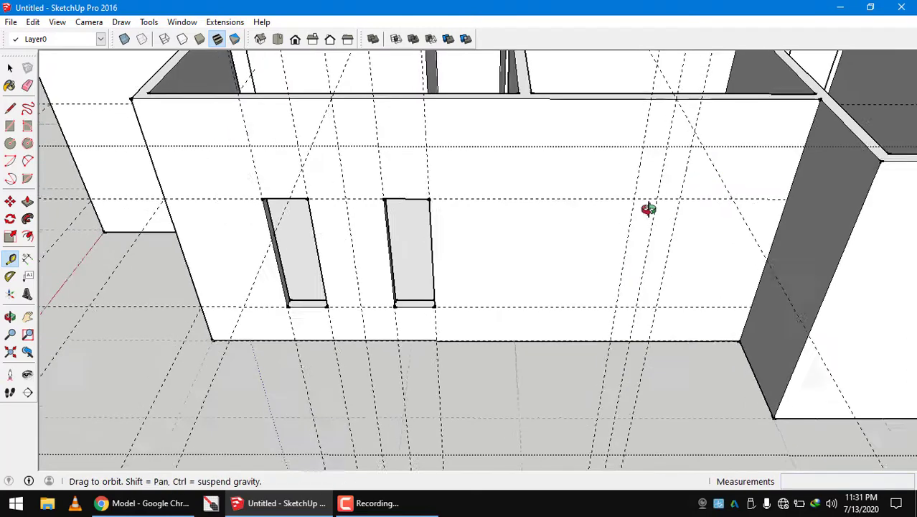
- Draw the third window rectangle between the guides and push it through the wall
{"action": "key", "text": "r"}
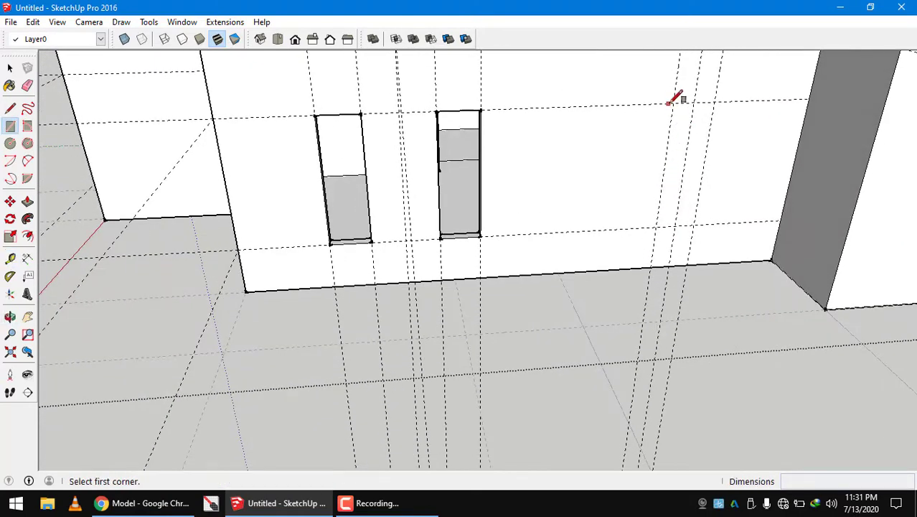
{"action": "left_click", "coordinate": [673, 102]}
{"action": "left_click", "coordinate": [698, 222]}
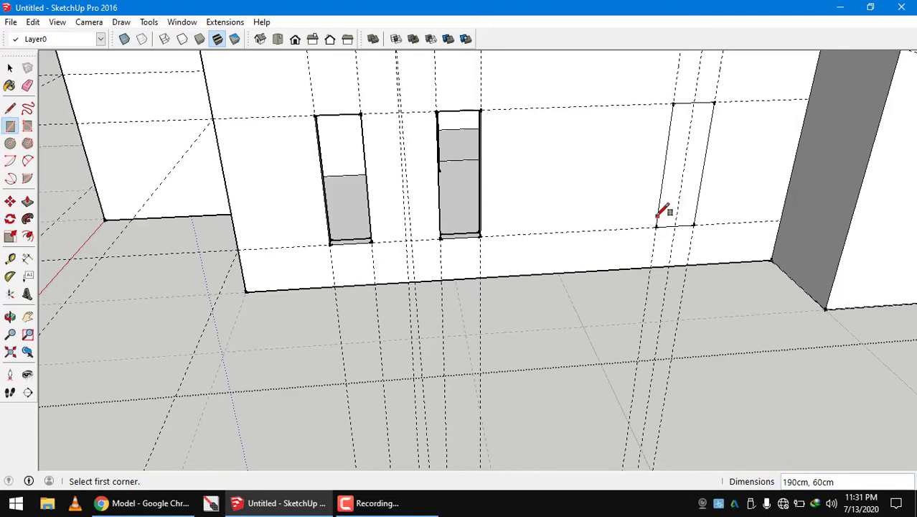
{"action": "mouse_move", "coordinate": [661, 204]}
{"action": "middle_mouse_down"}
{"action": "mouse_move", "coordinate": [660, 219]}
{"action": "mouse_move", "coordinate": [671, 208]}
{"action": "middle_mouse_up"}
{"action": "key", "text": "p"}
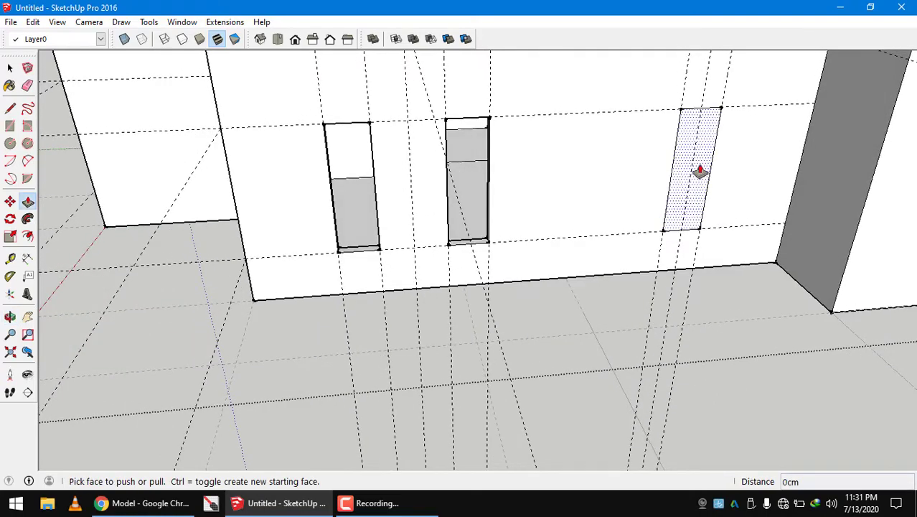
{"action": "left_click", "coordinate": [700, 171]}
{"action": "mouse_move", "coordinate": [517, 164]}
{"action": "middle_mouse_down"}
{"action": "mouse_move", "coordinate": [473, 266]}
{"action": "mouse_move", "coordinate": [545, 256]}
{"action": "middle_mouse_up"}
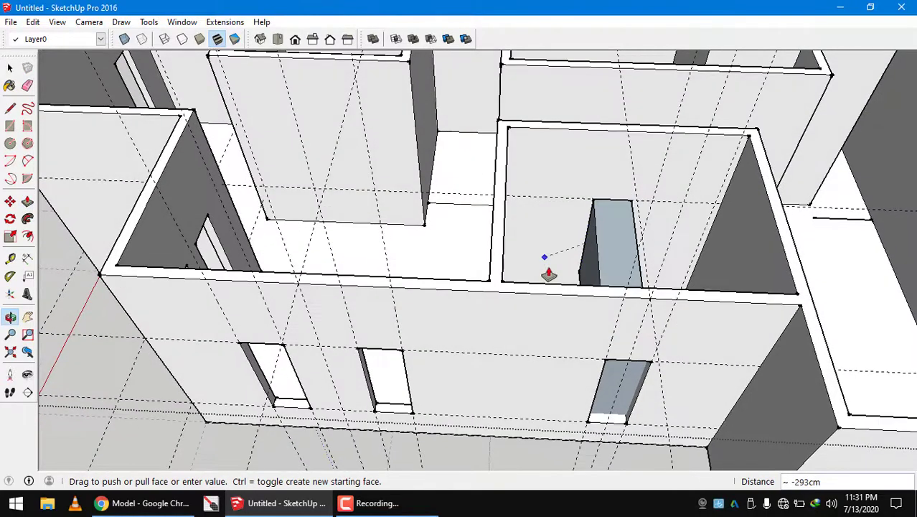
{"action": "left_click", "coordinate": [558, 291]}
{"action": "mouse_move", "coordinate": [554, 291]}
{"action": "middle_mouse_down"}
{"action": "mouse_move", "coordinate": [637, 221]}
{"action": "mouse_move", "coordinate": [672, 239]}
{"action": "mouse_move", "coordinate": [595, 248]}
{"action": "middle_mouse_up"}
- Select the whole model, clear the selection, and orbit to view the interior walls from above
{"action": "key", "text": "space"}
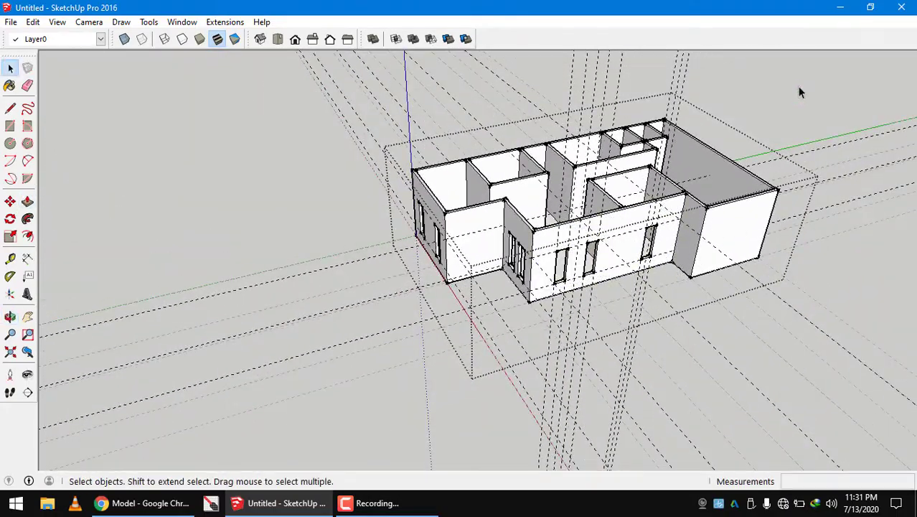
{"action": "mouse_move", "coordinate": [774, 106]}
{"action": "middle_mouse_down"}
{"action": "mouse_move", "coordinate": [675, 71]}
{"action": "mouse_move", "coordinate": [697, 58]}
{"action": "mouse_move", "coordinate": [694, 92]}
{"action": "middle_mouse_up"}
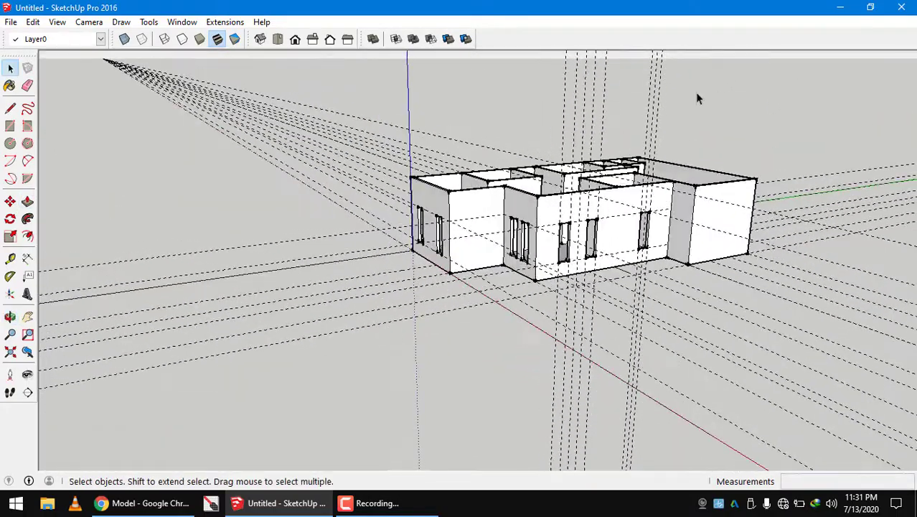
{"action": "key", "text": "ctrl+a"}
{"action": "mouse_move", "coordinate": [584, 104]}
{"action": "middle_mouse_down"}
{"action": "mouse_move", "coordinate": [644, 226]}
{"action": "mouse_move", "coordinate": [620, 215]}
{"action": "mouse_move", "coordinate": [691, 106]}
{"action": "middle_mouse_up"}
{"action": "key", "text": "ctrl+t"}
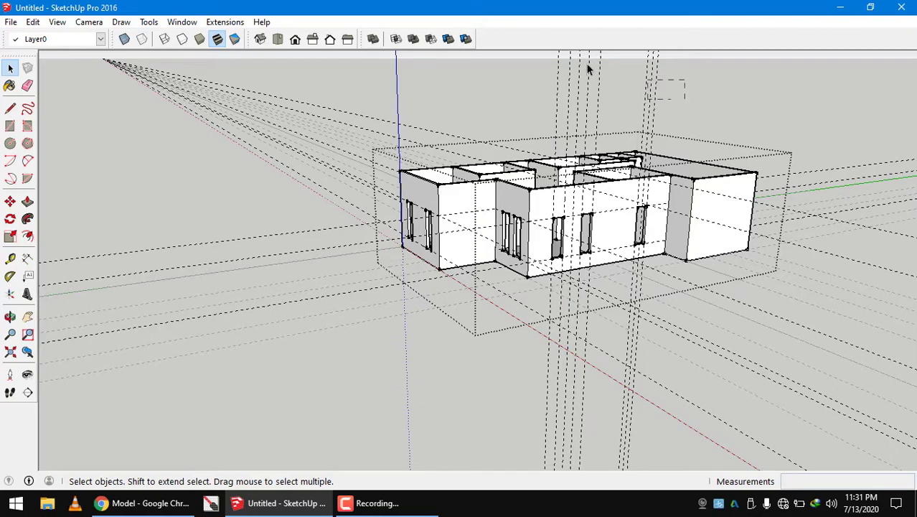
{"action": "mouse_move", "coordinate": [610, 113]}
{"action": "middle_mouse_down"}
{"action": "mouse_move", "coordinate": [696, 103]}
{"action": "mouse_move", "coordinate": [754, 109]}
{"action": "mouse_move", "coordinate": [811, 142]}
{"action": "middle_mouse_up"}
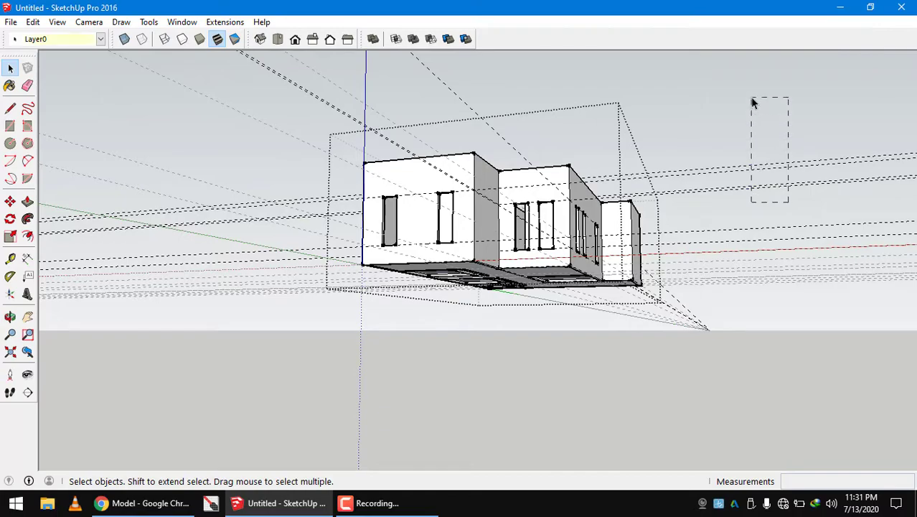
{"action": "mouse_move", "coordinate": [750, 97]}
{"action": "middle_mouse_down"}
{"action": "mouse_move", "coordinate": [694, 216]}
{"action": "mouse_move", "coordinate": [726, 94]}
{"action": "mouse_move", "coordinate": [549, 123]}
{"action": "mouse_move", "coordinate": [415, 307]}
{"action": "mouse_move", "coordinate": [591, 209]}
{"action": "mouse_move", "coordinate": [575, 227]}
{"action": "mouse_move", "coordinate": [436, 274]}
{"action": "mouse_move", "coordinate": [600, 305]}
{"action": "mouse_move", "coordinate": [506, 393]}
{"action": "mouse_move", "coordinate": [397, 403]}
{"action": "mouse_move", "coordinate": [421, 435]}
{"action": "middle_mouse_up"}
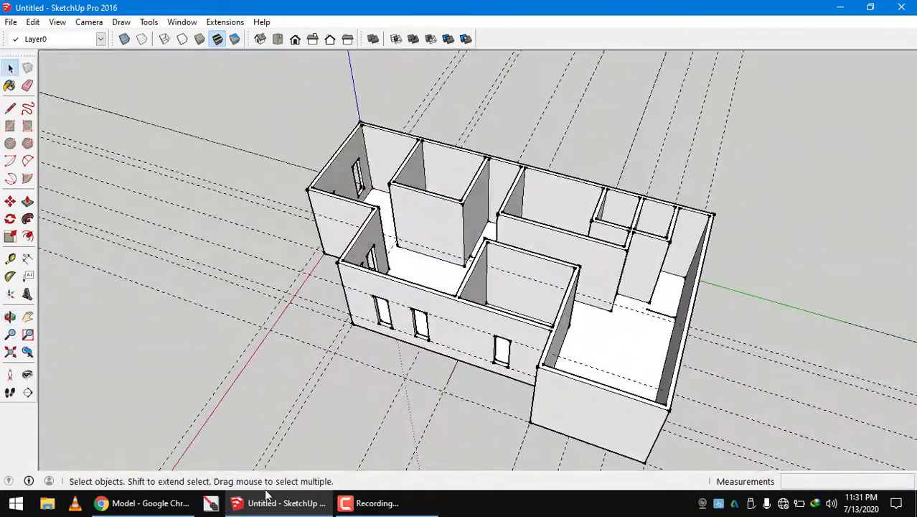
- Scroll the Chrome floor plan to the top dimensions around DAPUR, then return to the model
{"action": "left_click", "coordinate": [139, 502]}
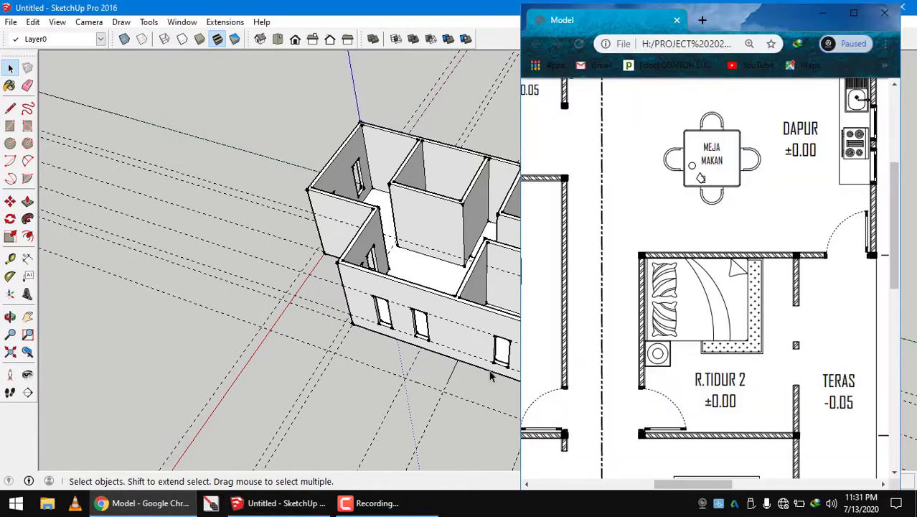
{"action": "scroll", "coordinate": [723, 285], "scroll_direction": "up", "scroll_amount": 2}
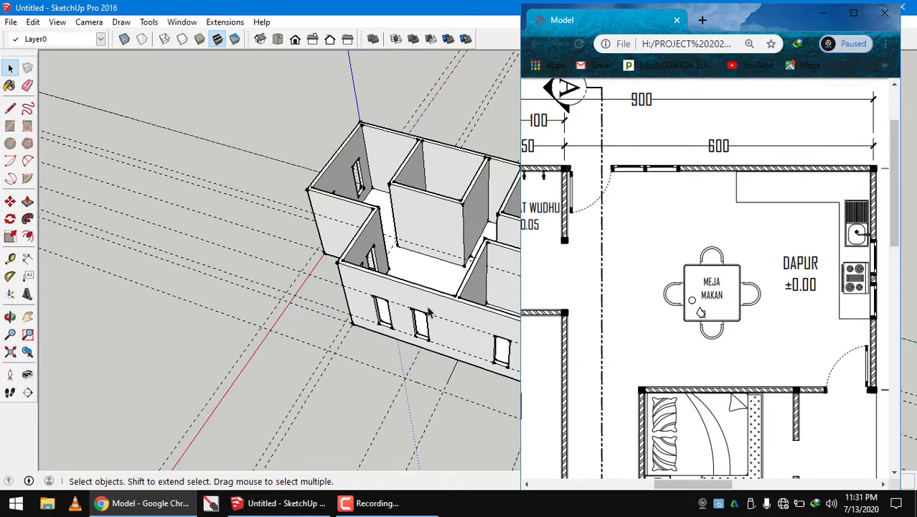
{"action": "left_click", "coordinate": [394, 336]}
{"action": "mouse_move", "coordinate": [396, 334]}
{"action": "middle_mouse_down"}
{"action": "mouse_move", "coordinate": [579, 289]}
{"action": "mouse_move", "coordinate": [637, 303]}
{"action": "mouse_move", "coordinate": [545, 249]}
{"action": "mouse_move", "coordinate": [542, 293]}
{"action": "mouse_move", "coordinate": [517, 251]}
{"action": "middle_mouse_up"}
{"action": "scroll", "coordinate": [547, 258], "scroll_direction": "up", "scroll_amount": 3}
{"action": "key", "text": "ctrl+t"}
- Place 215 cm guides from the corner room's wall edges
{"action": "key", "text": "t"}
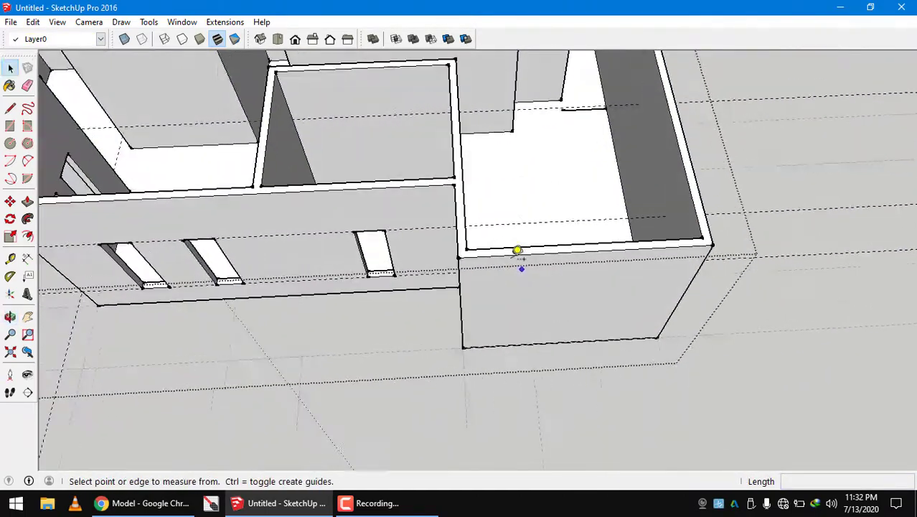
{"action": "scroll", "coordinate": [489, 250], "scroll_direction": "up", "scroll_amount": 2}
{"action": "left_click", "coordinate": [447, 219]}
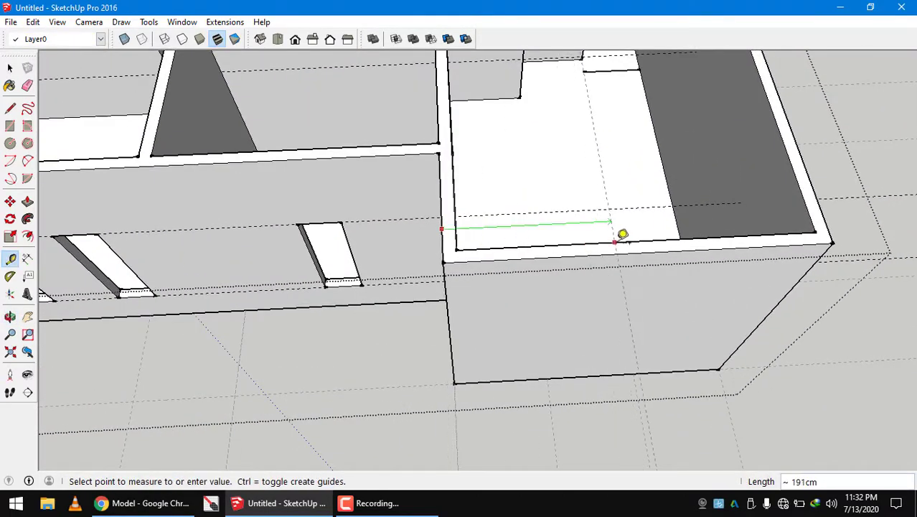
{"action": "left_click", "coordinate": [650, 237]}
{"action": "mouse_move", "coordinate": [650, 237]}
{"action": "middle_mouse_down"}
{"action": "mouse_move", "coordinate": [668, 232]}
{"action": "mouse_move", "coordinate": [540, 265]}
{"action": "middle_mouse_up"}
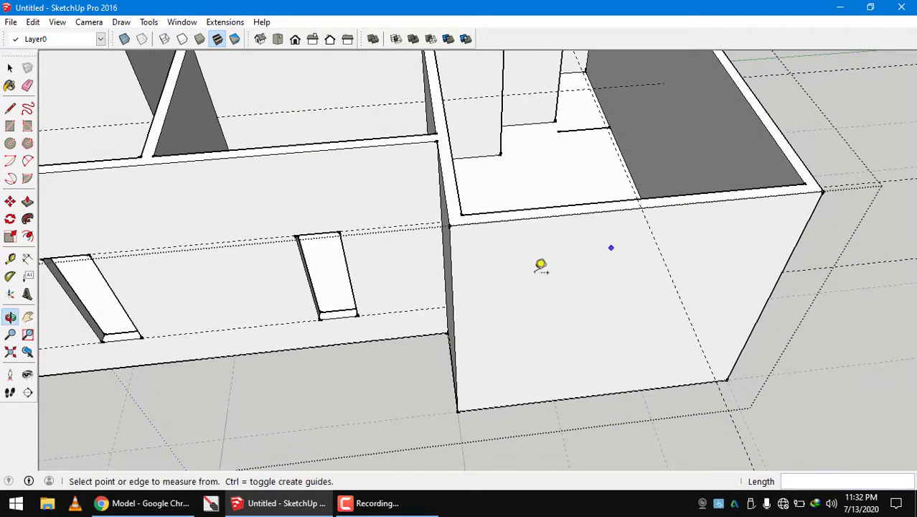
{"action": "left_click", "coordinate": [451, 265]}
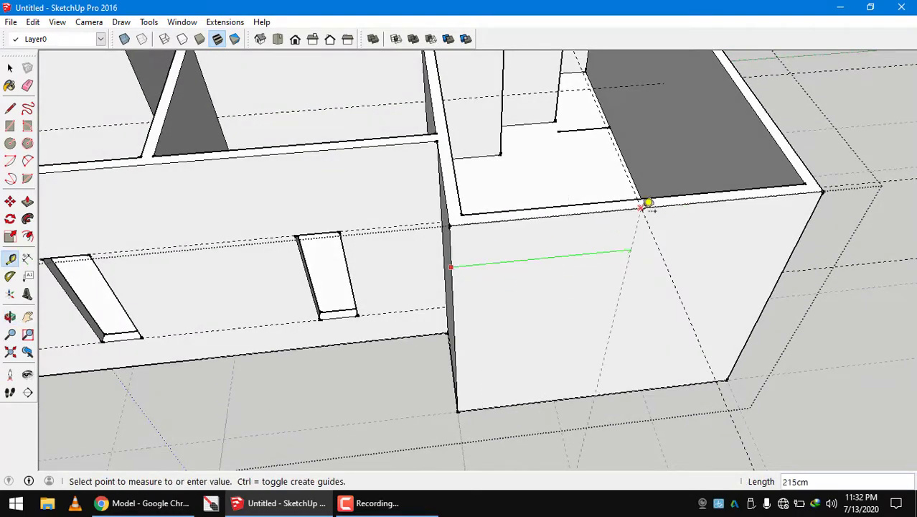
{"action": "left_click", "coordinate": [646, 206]}
{"action": "mouse_move", "coordinate": [646, 206]}
{"action": "middle_mouse_down"}
{"action": "mouse_move", "coordinate": [512, 209]}
{"action": "mouse_move", "coordinate": [626, 182]}
{"action": "middle_mouse_up"}
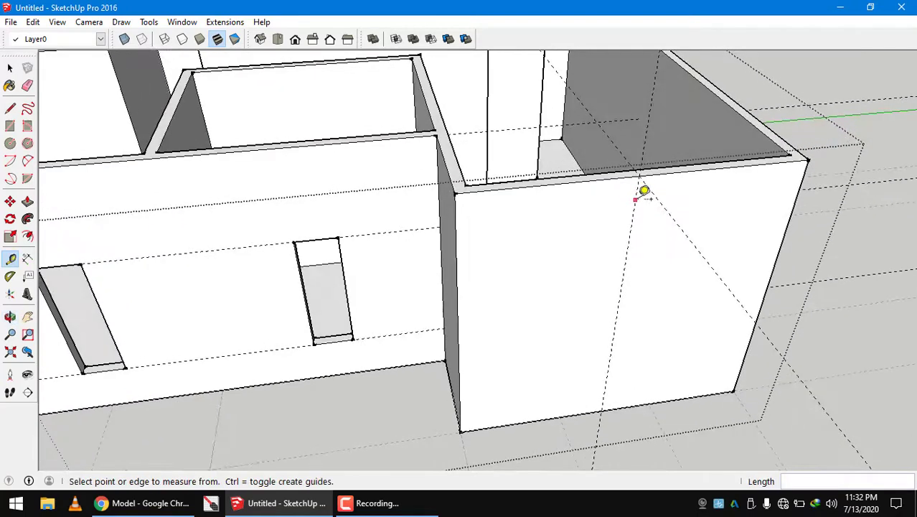
- Add window-edge guides, including 20 cm and 60 cm offsets, on the end wall
{"action": "left_click", "coordinate": [638, 191]}
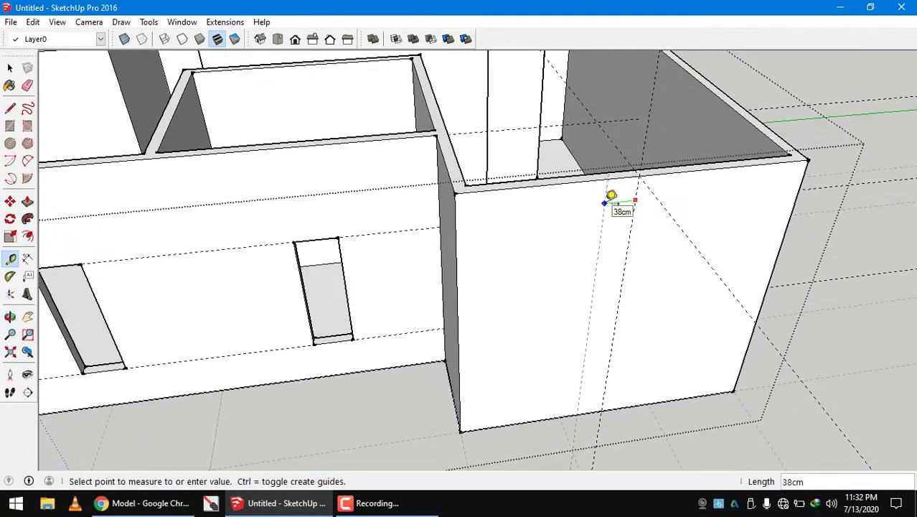
{"action": "type", "text": "20"}
{"action": "key", "text": "Return"}
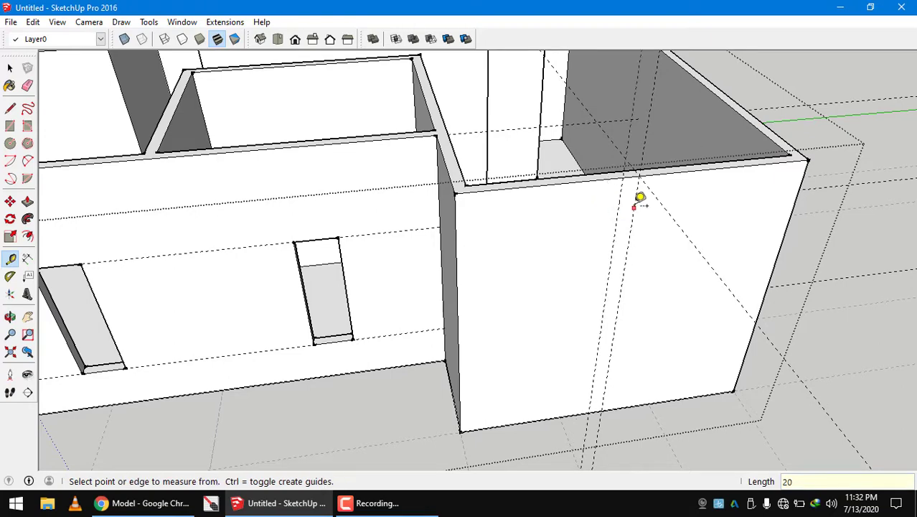
{"action": "left_click", "coordinate": [634, 208]}
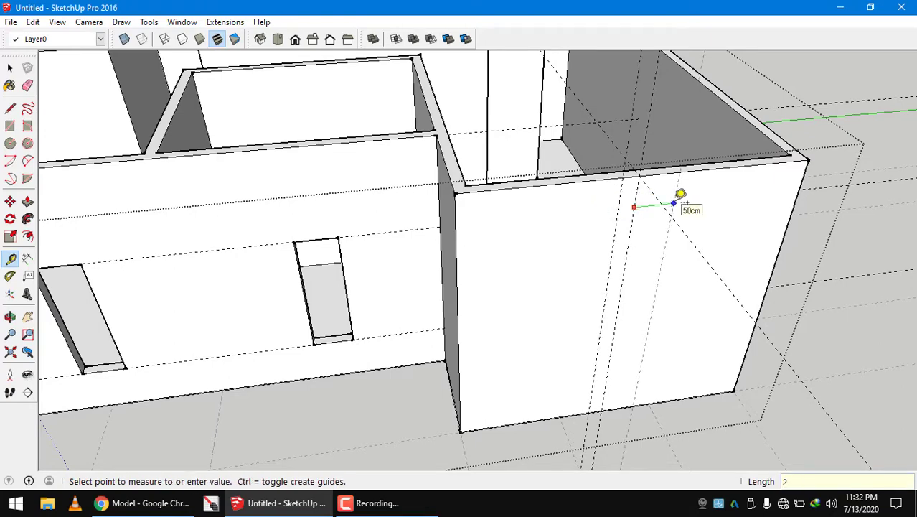
{"action": "key", "text": "Return"}
{"action": "middle_click_drag", "start_coordinate": [644, 210], "coordinate": [661, 199]}
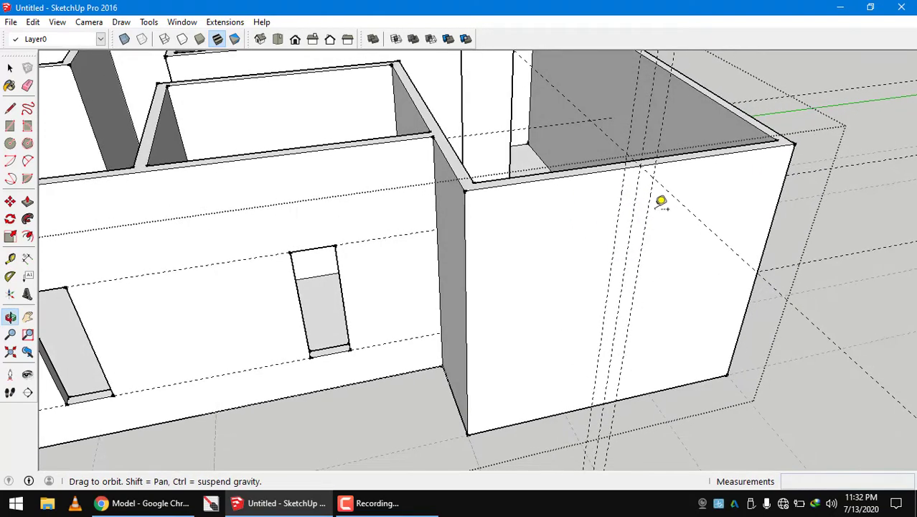
{"action": "left_click", "coordinate": [619, 201]}
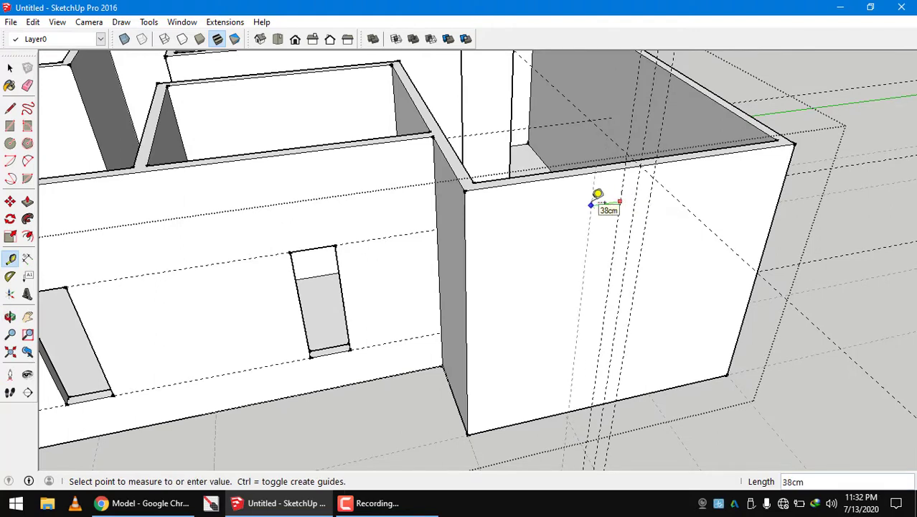
{"action": "type", "text": "60"}
{"action": "key", "text": "Return"}
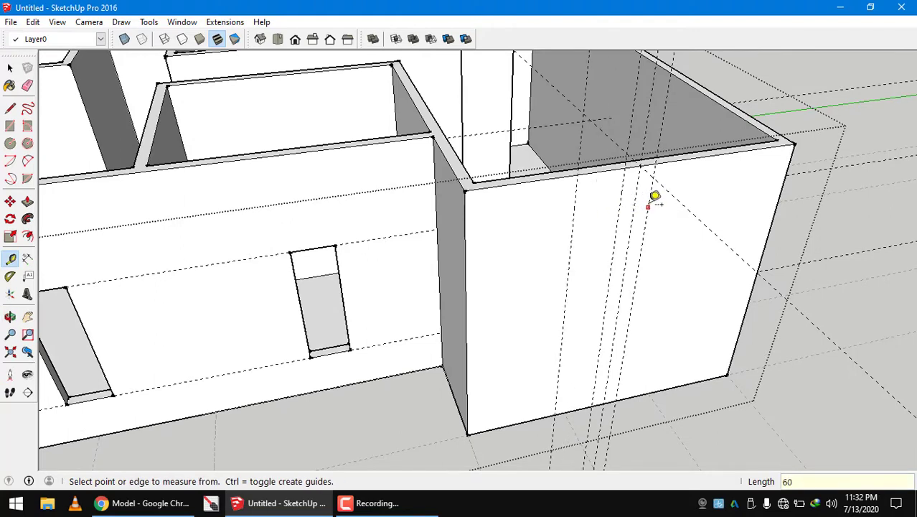
{"action": "left_click", "coordinate": [648, 206]}
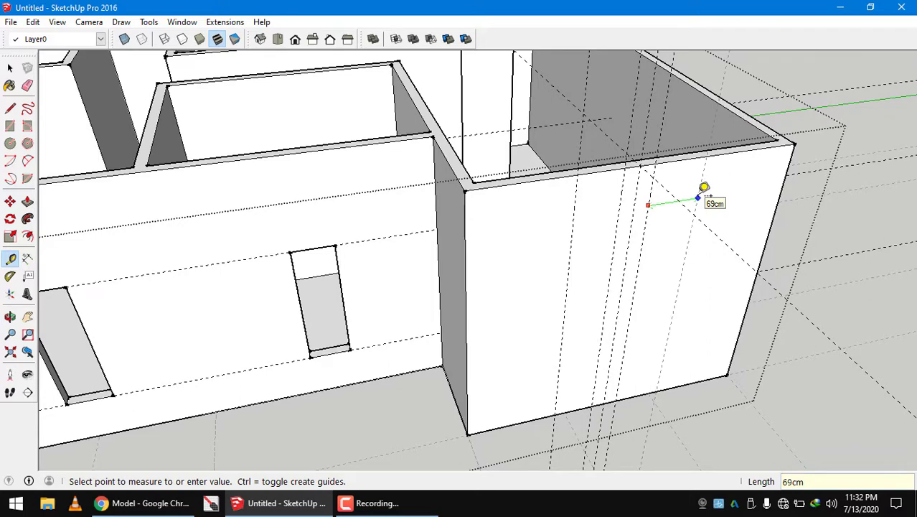
{"action": "key", "text": "Return"}
{"action": "mouse_move", "coordinate": [653, 197]}
{"action": "middle_mouse_down"}
{"action": "mouse_move", "coordinate": [661, 178]}
{"action": "mouse_move", "coordinate": [539, 168]}
{"action": "middle_mouse_up"}
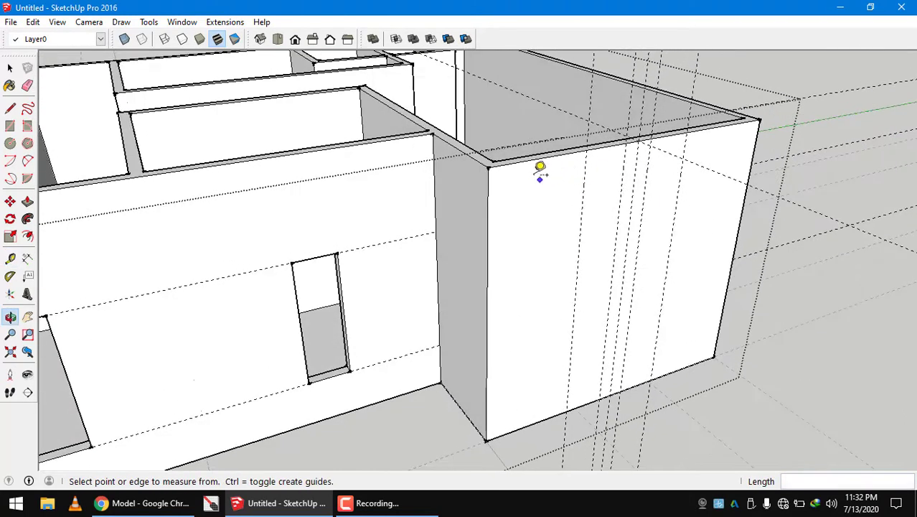
- Set horizontal guides at 140 cm and 190 cm down from the wall's top edge
{"action": "left_click", "coordinate": [526, 164]}
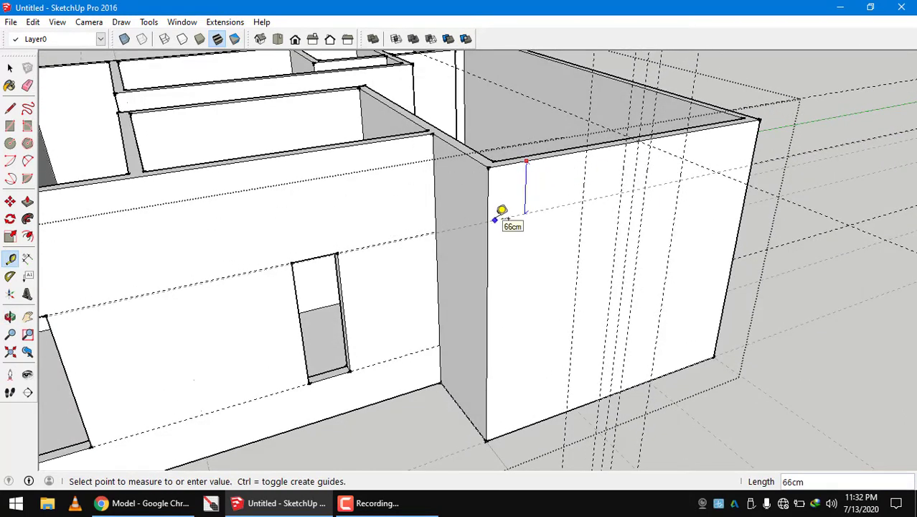
{"action": "left_click", "coordinate": [343, 241]}
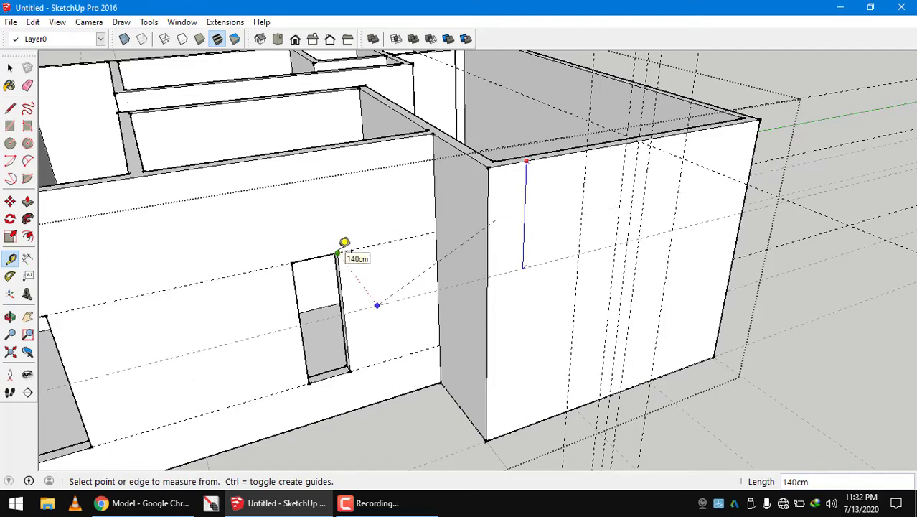
{"action": "middle_click_drag", "start_coordinate": [507, 261], "coordinate": [536, 209]}
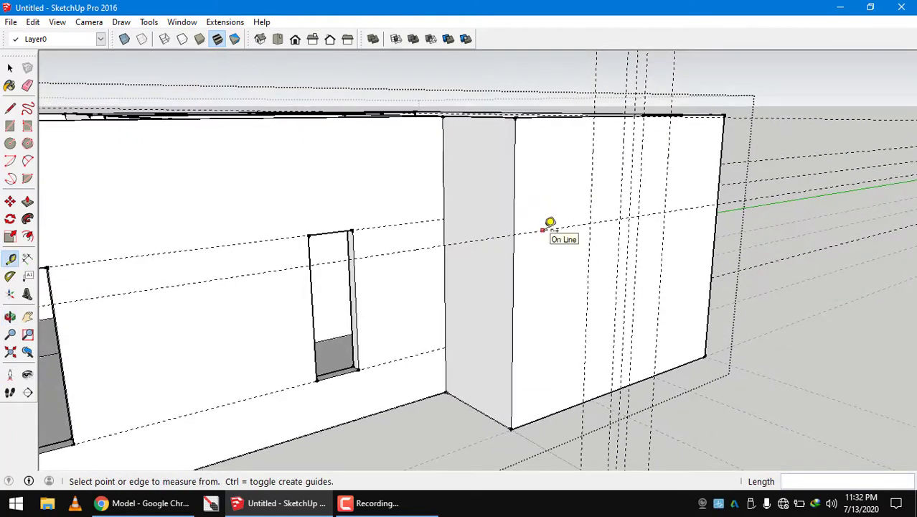
{"action": "left_click", "coordinate": [544, 228]}
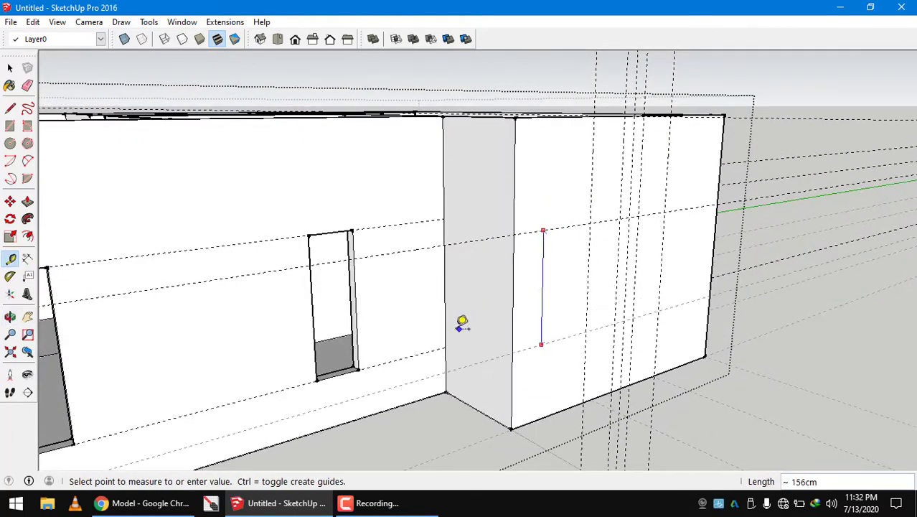
{"action": "left_click", "coordinate": [359, 369]}
{"action": "mouse_move", "coordinate": [630, 256]}
{"action": "middle_mouse_down"}
{"action": "mouse_move", "coordinate": [528, 256]}
{"action": "mouse_move", "coordinate": [552, 245]}
{"action": "middle_mouse_up"}
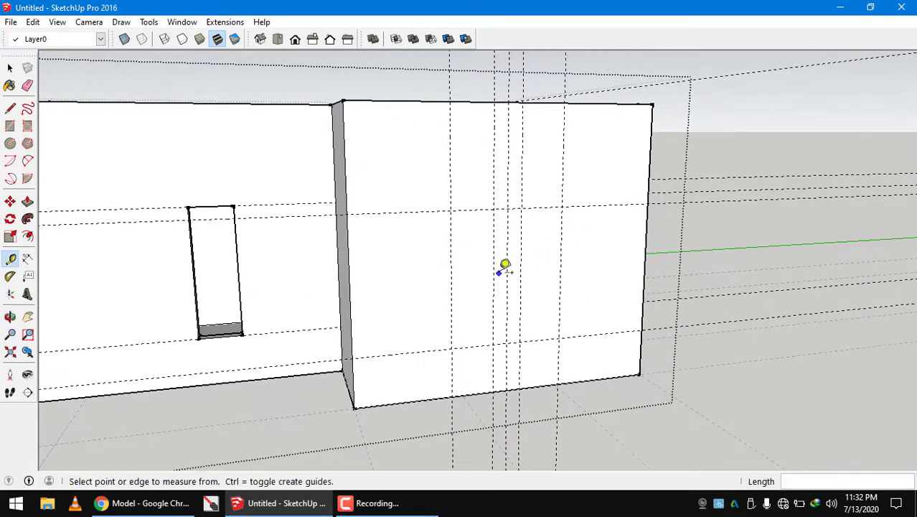
{"action": "key", "text": "space"}
- Draw two 190 by 60 cm window rectangles between the guides on the end wall
{"action": "key", "text": "r"}
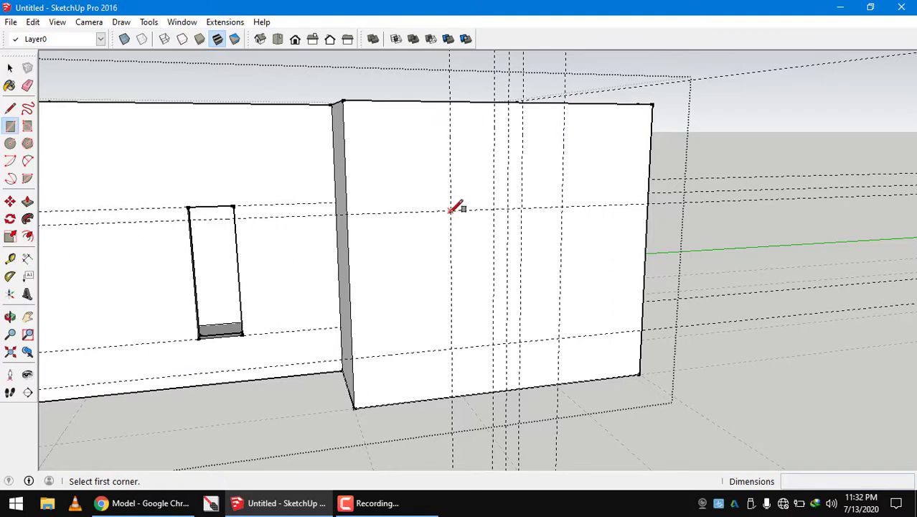
{"action": "left_click", "coordinate": [451, 210]}
{"action": "left_click", "coordinate": [493, 345]}
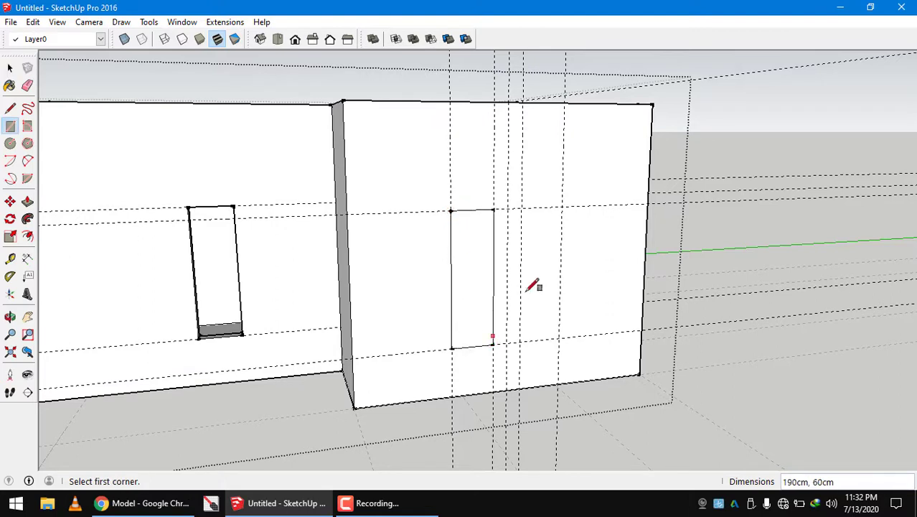
{"action": "left_click", "coordinate": [522, 209]}
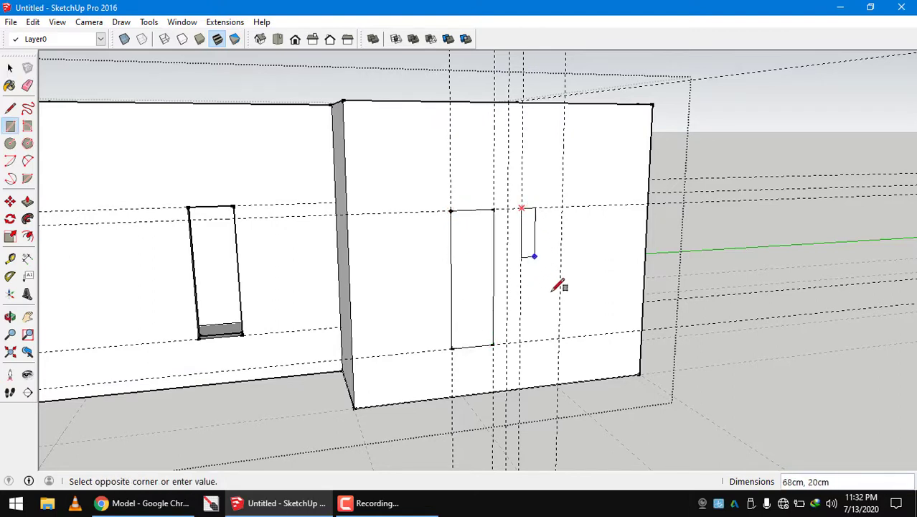
{"action": "left_click", "coordinate": [559, 340]}
{"action": "middle_click_drag", "start_coordinate": [524, 288], "coordinate": [602, 328]}
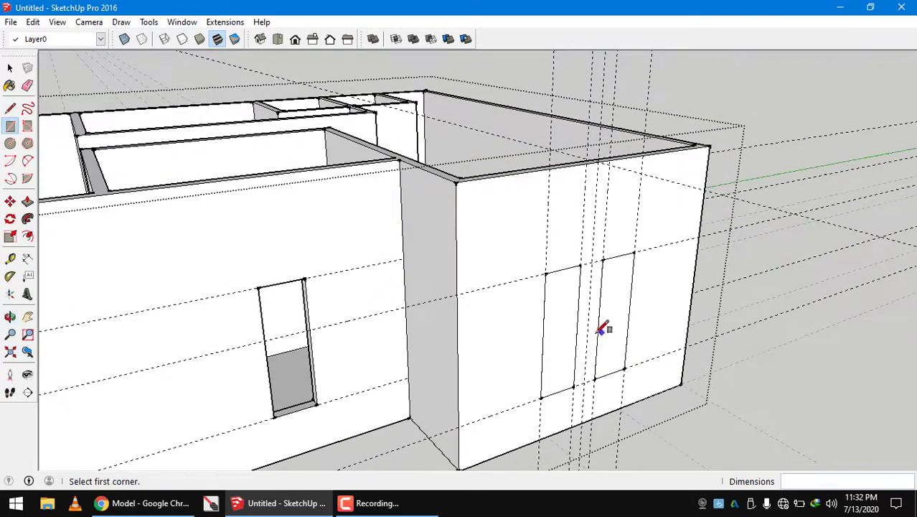
- Push the window faces through the wall to cut the openings, then view the building
{"action": "key", "text": "p"}
{"action": "left_click", "coordinate": [568, 318]}
{"action": "middle_click_drag", "start_coordinate": [535, 258], "coordinate": [532, 267]}
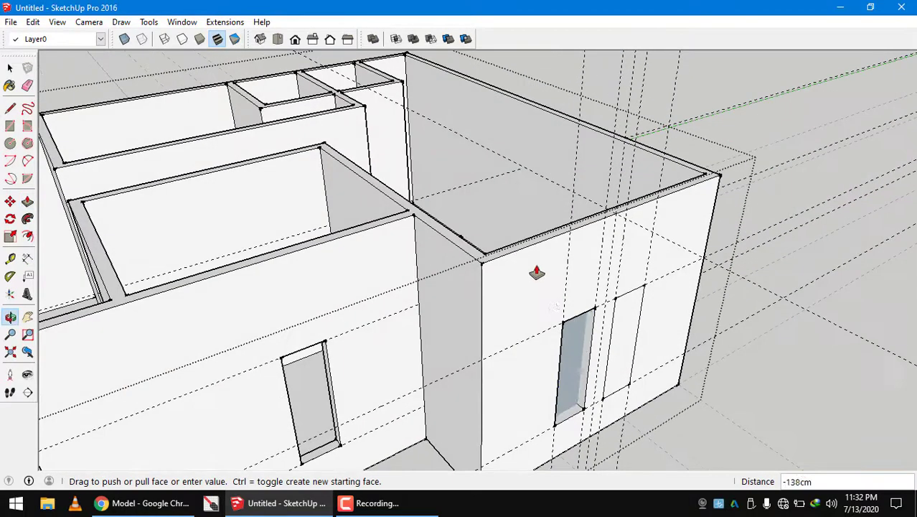
{"action": "left_click", "coordinate": [522, 245]}
{"action": "middle_click_drag", "start_coordinate": [655, 349], "coordinate": [618, 314]}
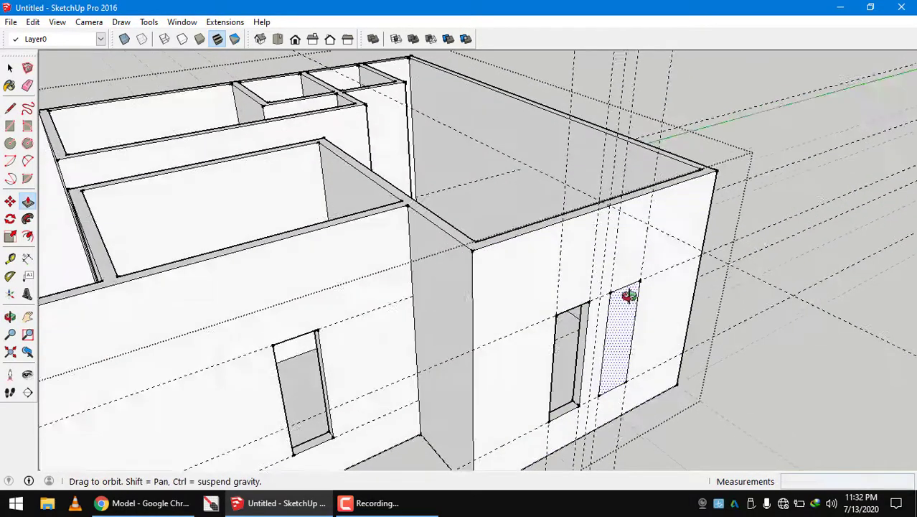
{"action": "scroll", "coordinate": [621, 313], "scroll_direction": "down", "scroll_amount": 3}
{"action": "scroll", "coordinate": [614, 266], "scroll_direction": "down", "scroll_amount": 2}
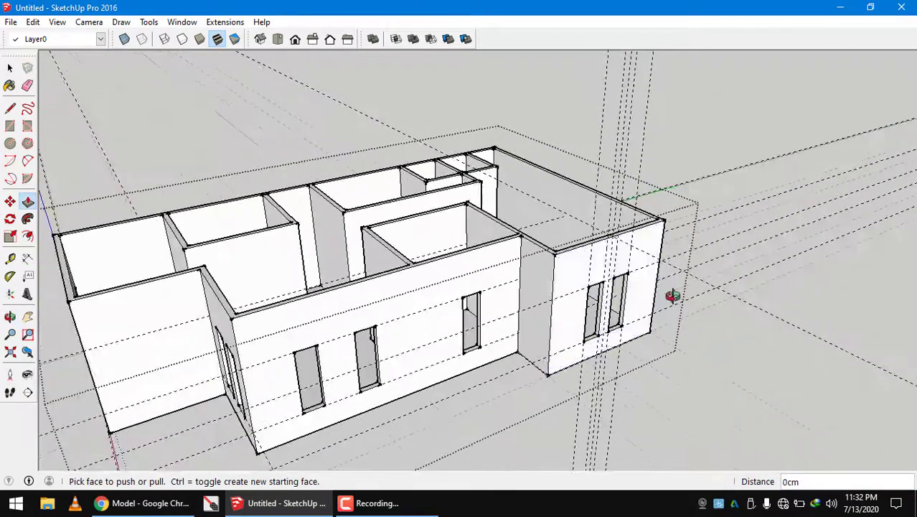
{"action": "middle_click_drag", "start_coordinate": [676, 296], "coordinate": [727, 277]}
{"action": "key", "text": "space"}
{"action": "middle_click_drag", "start_coordinate": [796, 254], "coordinate": [660, 176]}
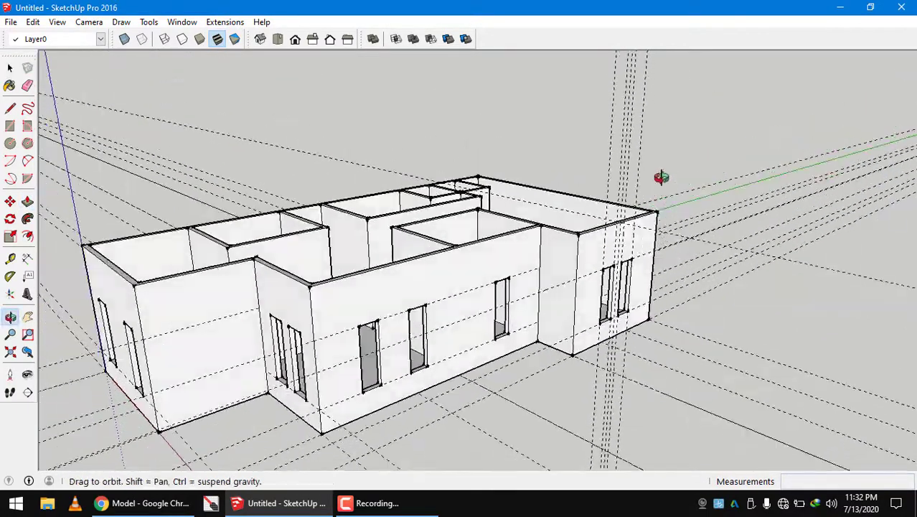
{"action": "scroll", "coordinate": [598, 250], "scroll_direction": "up", "scroll_amount": 3}
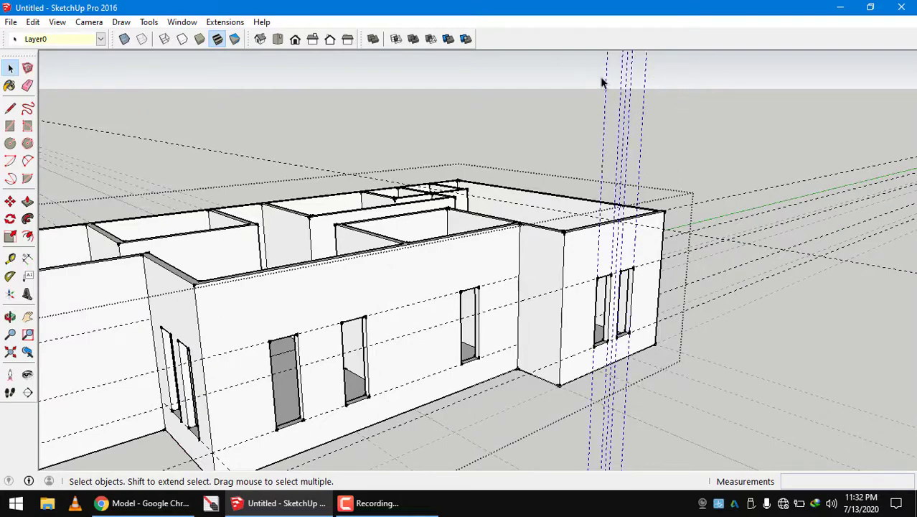
- Delete the stray edges across the small room and corridor floor, then bring up the Chrome floor plan
{"action": "scroll", "coordinate": [707, 107], "scroll_direction": "down", "scroll_amount": 1}
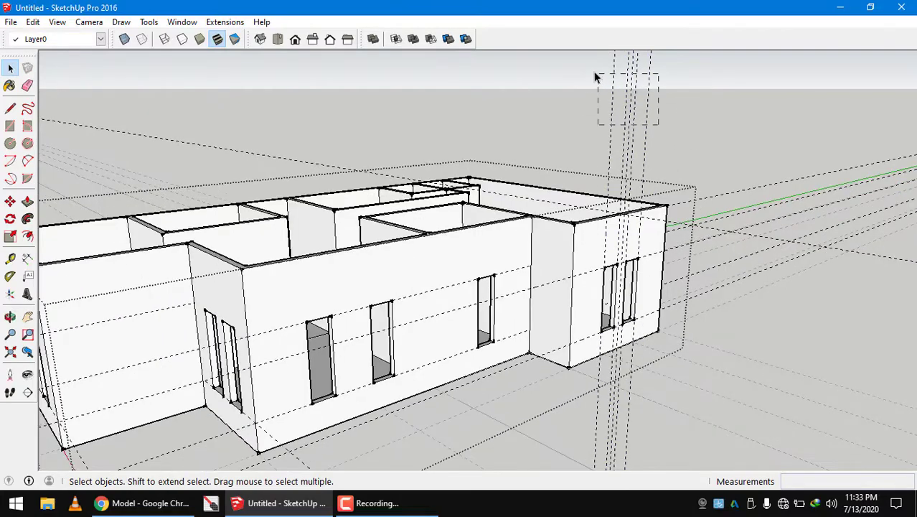
{"action": "mouse_move", "coordinate": [600, 81]}
{"action": "middle_mouse_down"}
{"action": "mouse_move", "coordinate": [686, 112]}
{"action": "mouse_move", "coordinate": [638, 199]}
{"action": "mouse_move", "coordinate": [603, 333]}
{"action": "mouse_move", "coordinate": [389, 348]}
{"action": "mouse_move", "coordinate": [429, 314]}
{"action": "middle_mouse_up"}
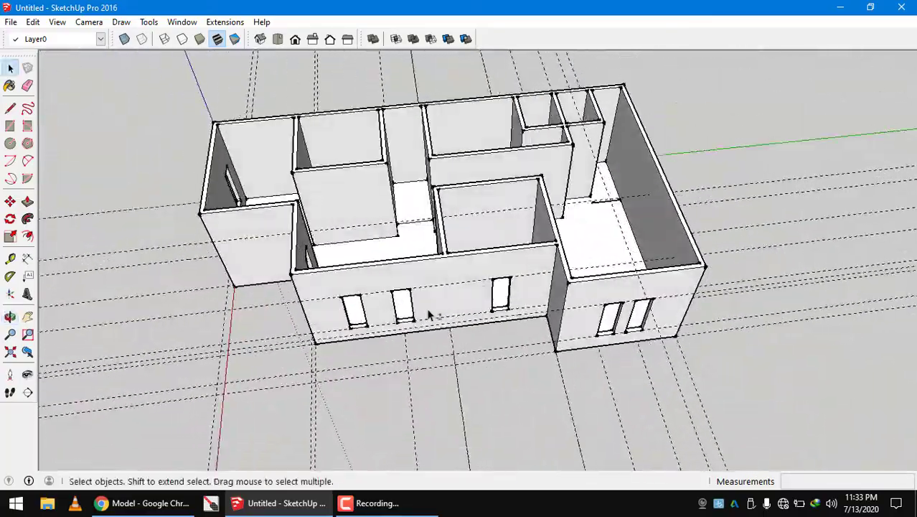
{"action": "mouse_move", "coordinate": [389, 270]}
{"action": "middle_mouse_down"}
{"action": "mouse_move", "coordinate": [485, 256]}
{"action": "mouse_move", "coordinate": [706, 256]}
{"action": "mouse_move", "coordinate": [880, 226]}
{"action": "mouse_move", "coordinate": [915, 235]}
{"action": "mouse_move", "coordinate": [489, 358]}
{"action": "mouse_move", "coordinate": [706, 375]}
{"action": "mouse_move", "coordinate": [676, 391]}
{"action": "mouse_move", "coordinate": [684, 305]}
{"action": "mouse_move", "coordinate": [214, 299]}
{"action": "mouse_move", "coordinate": [488, 274]}
{"action": "mouse_move", "coordinate": [539, 309]}
{"action": "mouse_move", "coordinate": [495, 333]}
{"action": "mouse_move", "coordinate": [478, 387]}
{"action": "mouse_move", "coordinate": [481, 349]}
{"action": "middle_mouse_up"}
{"action": "left_click", "coordinate": [495, 334]}
{"action": "left_click", "coordinate": [492, 337]}
{"action": "scroll", "coordinate": [493, 336], "scroll_direction": "up", "scroll_amount": 2}
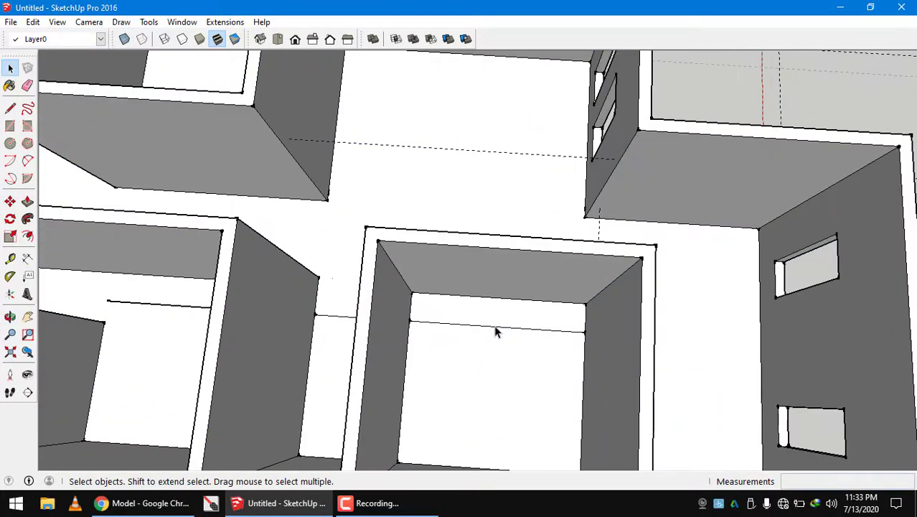
{"action": "key", "text": "Delete"}
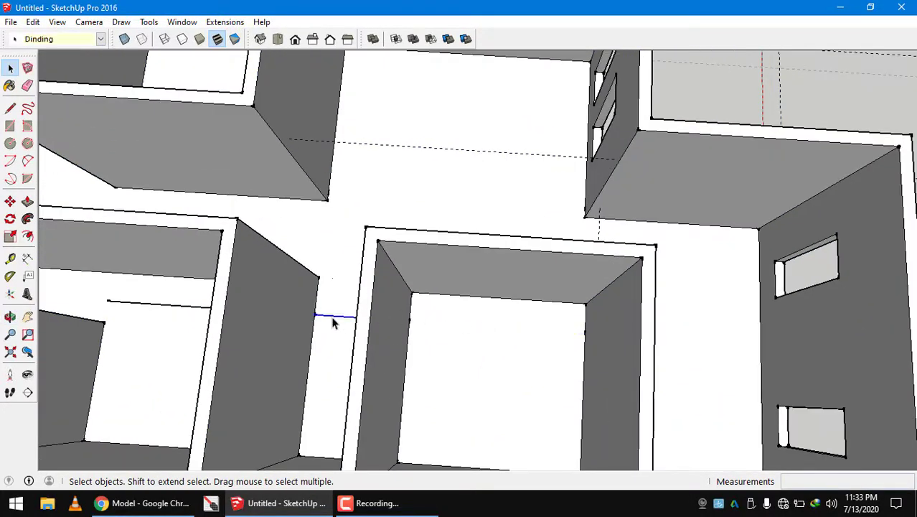
{"action": "key", "text": "Delete"}
{"action": "key", "text": "Delete"}
{"action": "scroll", "coordinate": [215, 312], "scroll_direction": "down", "scroll_amount": 5}
{"action": "mouse_move", "coordinate": [290, 317]}
{"action": "middle_mouse_down"}
{"action": "mouse_move", "coordinate": [420, 290]}
{"action": "mouse_move", "coordinate": [293, 406]}
{"action": "middle_mouse_up"}
{"action": "left_click", "coordinate": [140, 502]}
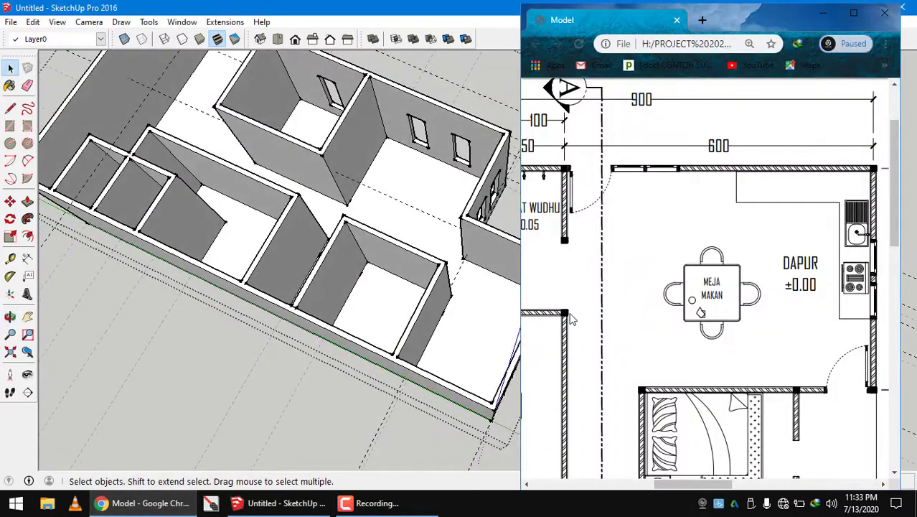
- Compare the full Denah Lantai 1 plan in Chrome against the orbited SketchUp wall model
{"action": "scroll", "coordinate": [641, 304], "scroll_direction": "down", "scroll_amount": 2}
{"action": "scroll", "coordinate": [661, 297], "scroll_direction": "down", "scroll_amount": 3, "text": "ctrl"}
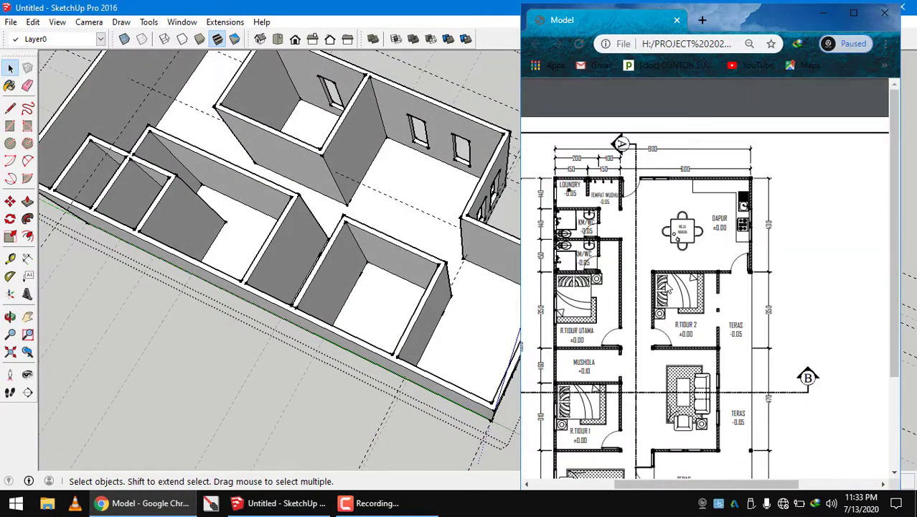
{"action": "scroll", "coordinate": [660, 301], "scroll_direction": "up", "scroll_amount": 1, "text": "ctrl"}
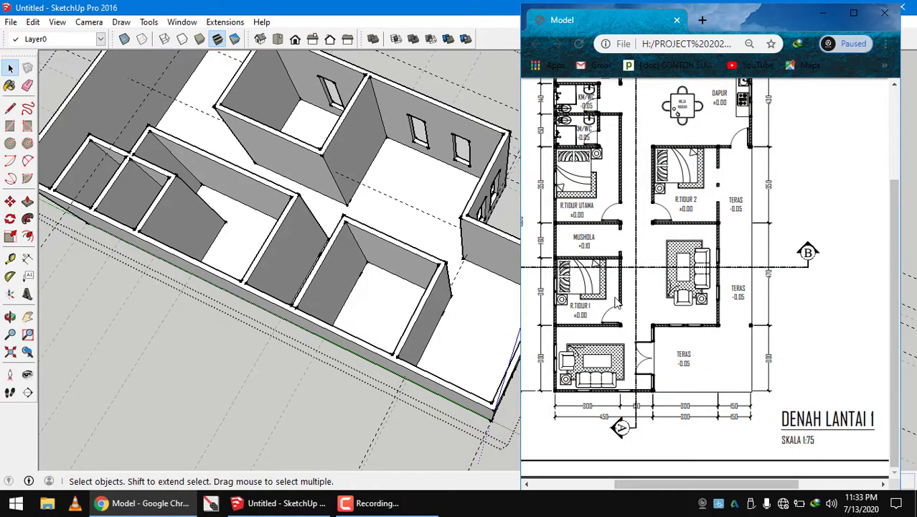
{"action": "left_click", "coordinate": [313, 251]}
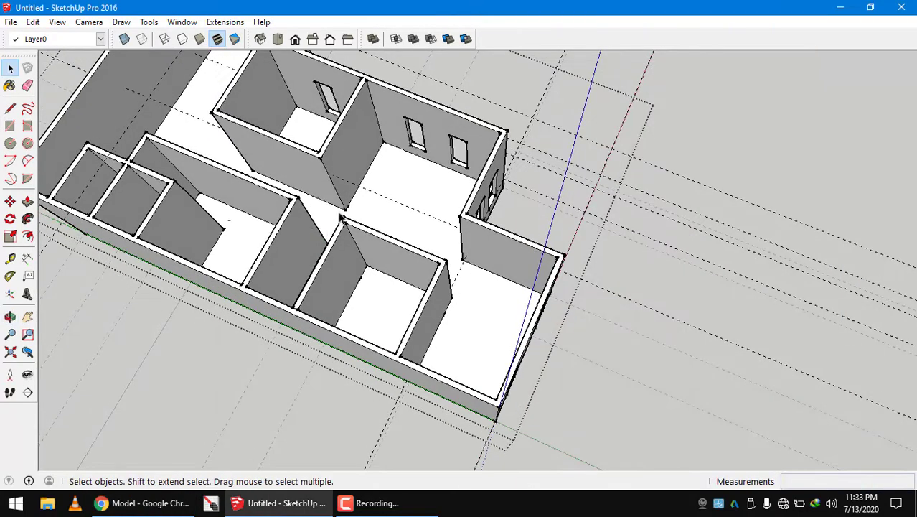
{"action": "middle_click_drag", "start_coordinate": [388, 225], "coordinate": [359, 220]}
{"action": "scroll", "coordinate": [358, 220], "scroll_direction": "down", "scroll_amount": 3}
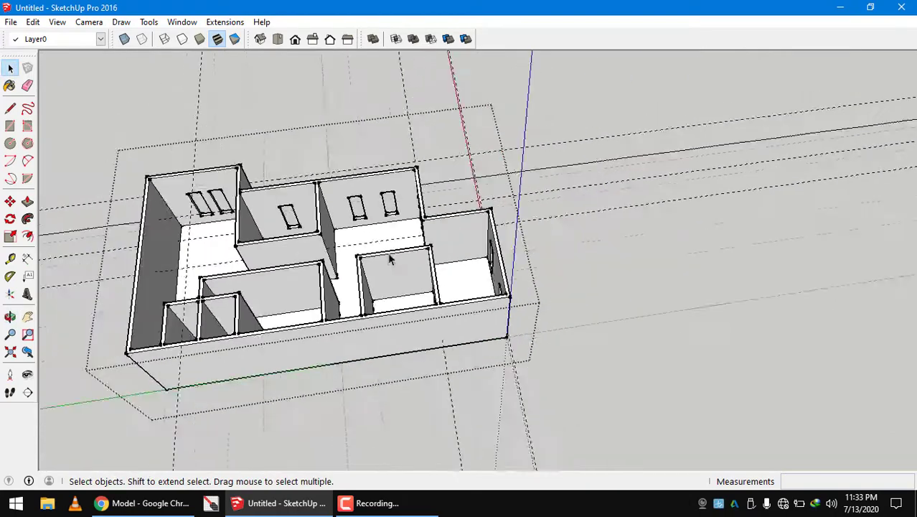
{"action": "middle_click_drag", "start_coordinate": [389, 255], "coordinate": [358, 314]}
{"action": "scroll", "coordinate": [365, 286], "scroll_direction": "up", "scroll_amount": 2}
{"action": "scroll", "coordinate": [380, 274], "scroll_direction": "up", "scroll_amount": 1}
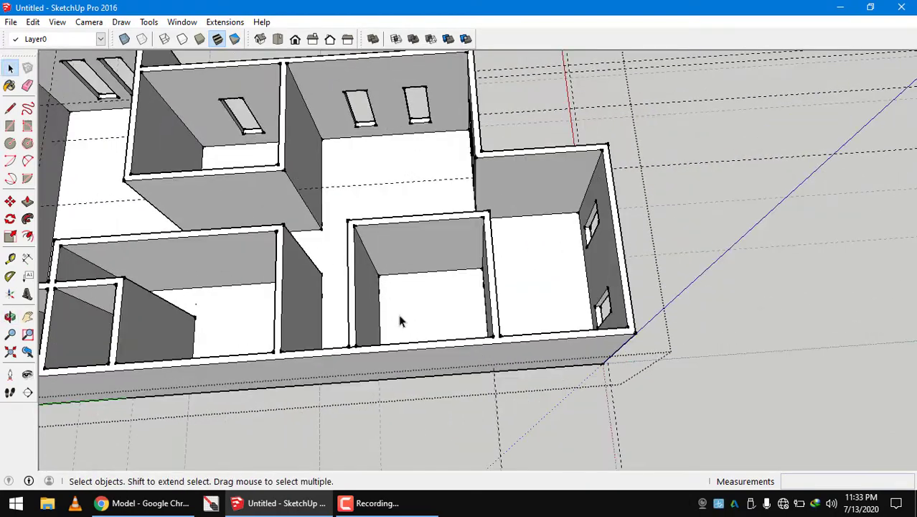
{"action": "left_click", "coordinate": [159, 506]}
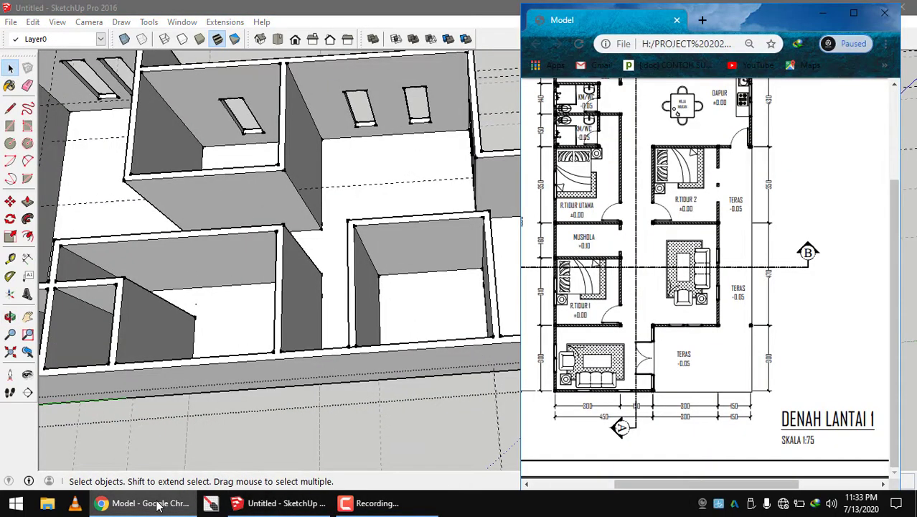
{"action": "left_click", "coordinate": [158, 506]}
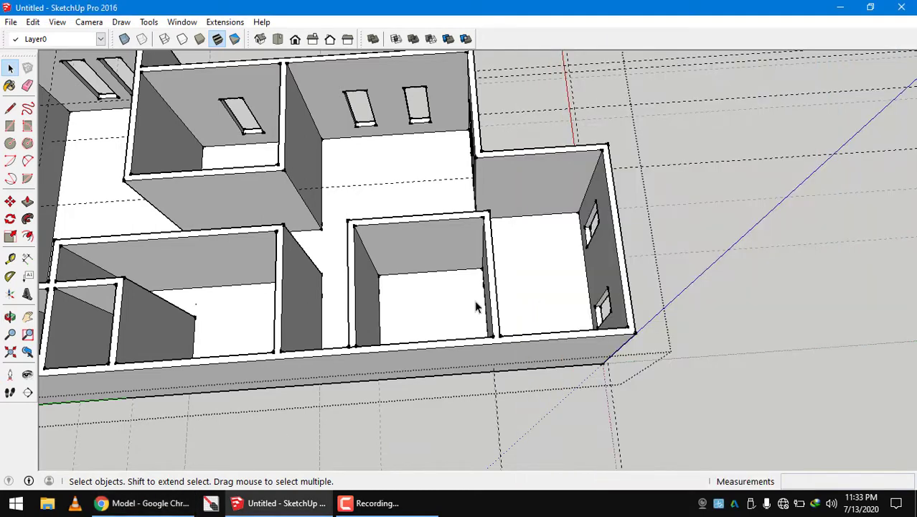
- Zoom into a room and start a tape measurement from its interior wall edge, reading 52cm
{"action": "scroll", "coordinate": [475, 300], "scroll_direction": "up", "scroll_amount": 3}
{"action": "middle_click_drag", "start_coordinate": [495, 232], "coordinate": [508, 246], "text": "shift"}
{"action": "scroll", "coordinate": [511, 248], "scroll_direction": "up", "scroll_amount": 2}
{"action": "key", "text": "t"}
{"action": "scroll", "coordinate": [528, 226], "scroll_direction": "up", "scroll_amount": 1}
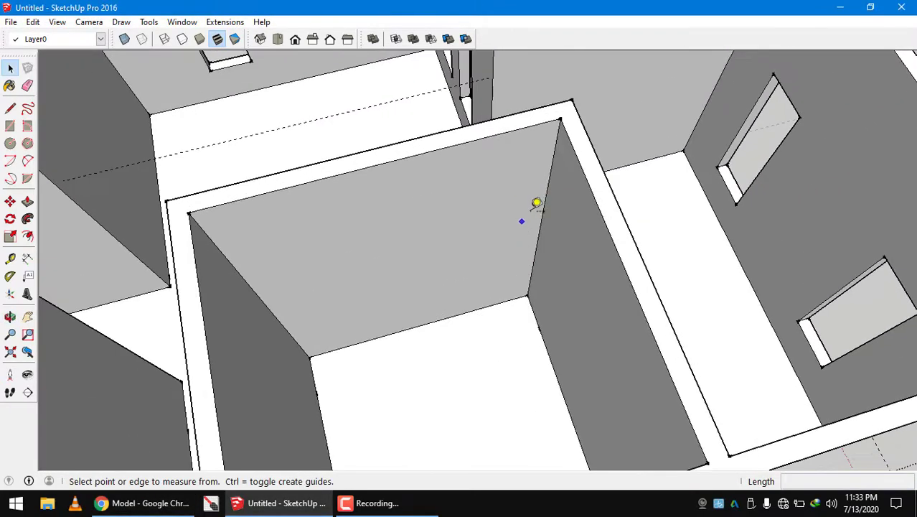
{"action": "left_click", "coordinate": [547, 191]}
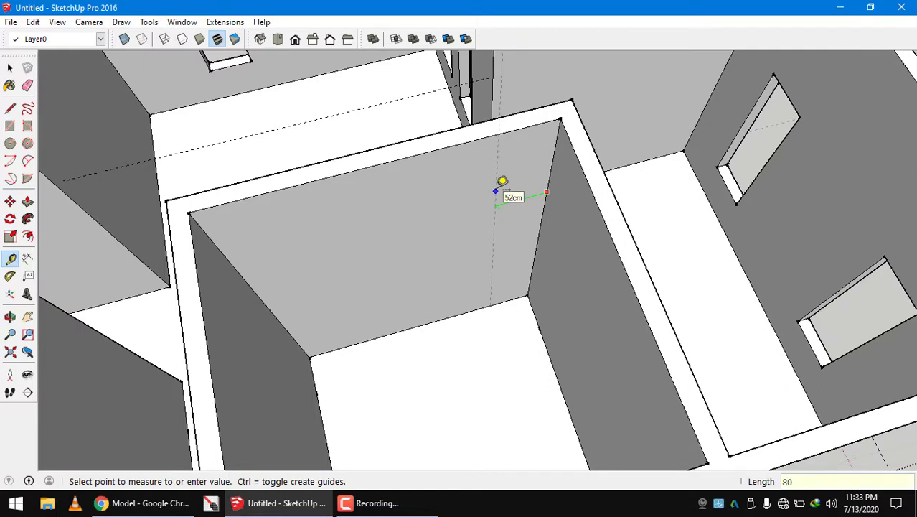
- Place guides 80 cm from the wall corner and 230 cm up from its base
{"action": "key", "text": "Return"}
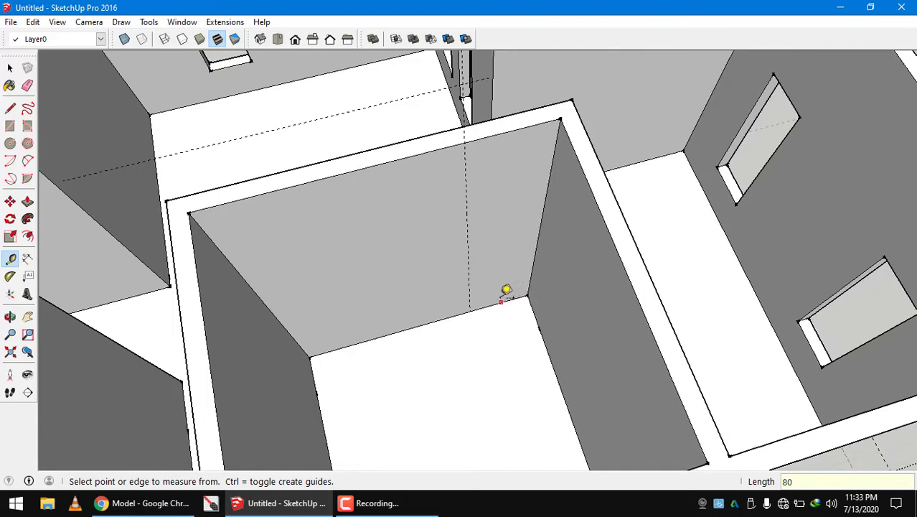
{"action": "left_click", "coordinate": [500, 301]}
{"action": "type", "text": "230"}
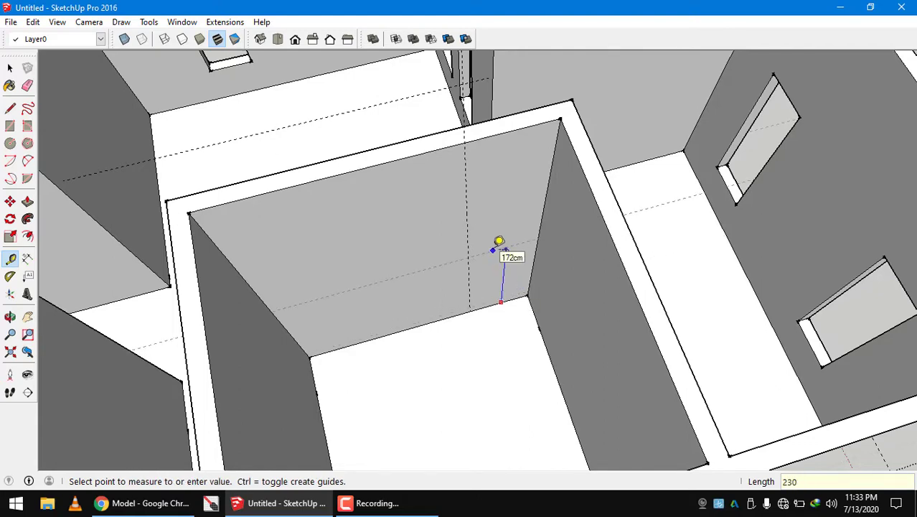
{"action": "key", "text": "Return"}
{"action": "middle_click_drag", "start_coordinate": [493, 240], "coordinate": [494, 232]}
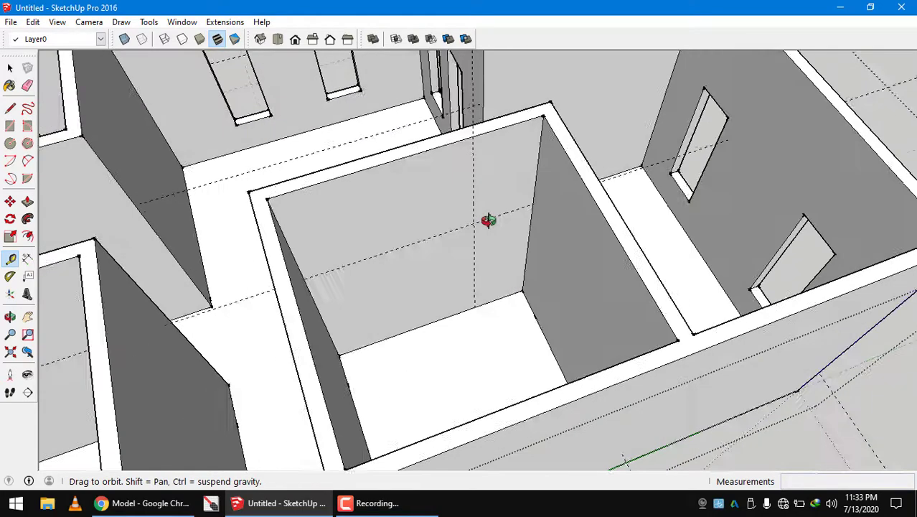
{"action": "scroll", "coordinate": [484, 239], "scroll_direction": "up", "scroll_amount": 3}
- Draw the 80 × 230 cm doorway rectangle from the guide intersection to the wall's lower corner
{"action": "key", "text": "r"}
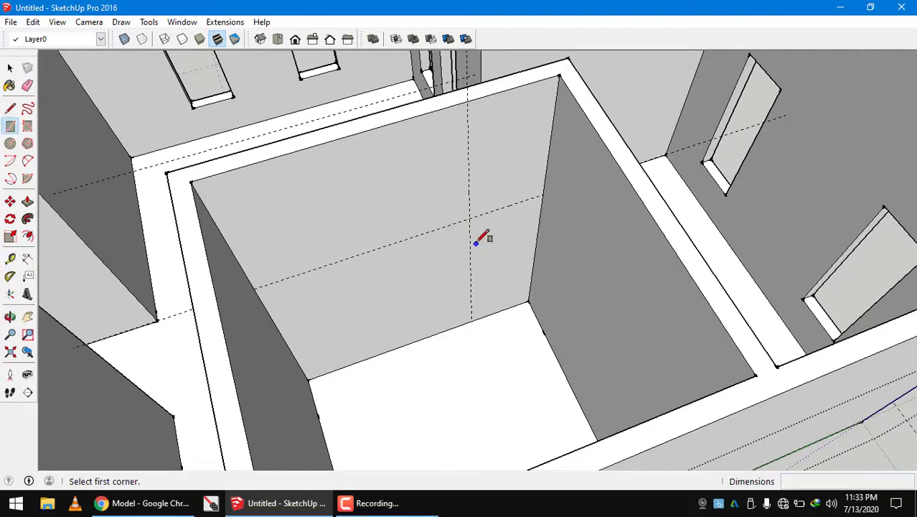
{"action": "scroll", "coordinate": [470, 227], "scroll_direction": "up", "scroll_amount": 2}
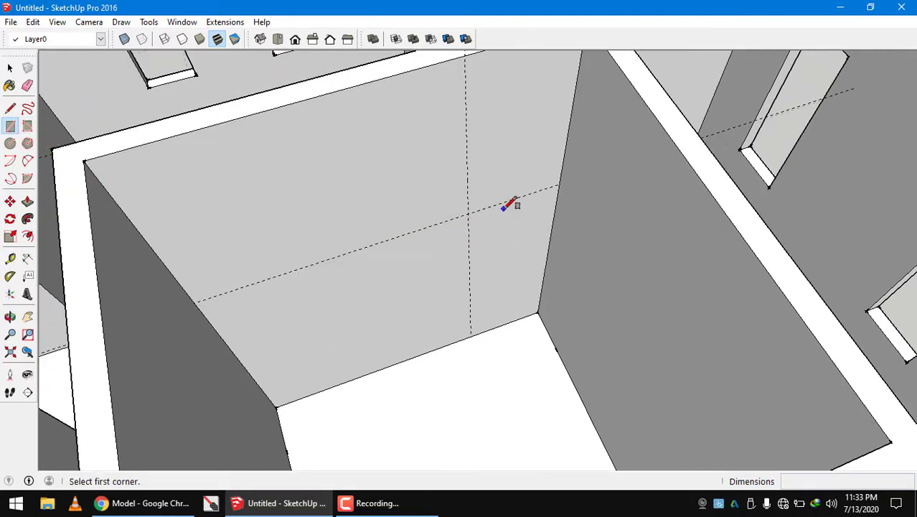
{"action": "left_click", "coordinate": [468, 214]}
{"action": "left_click", "coordinate": [541, 313]}
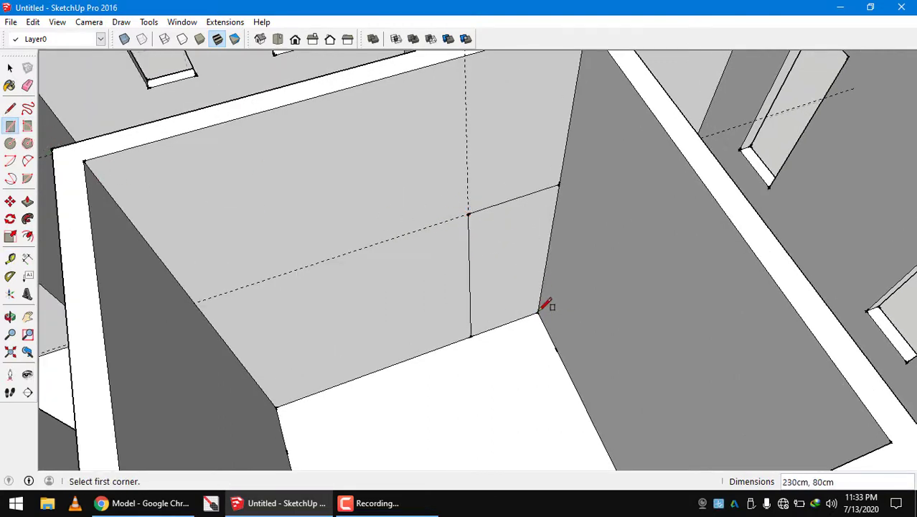
- Push/Pull the doorway rectangle through the back wall of the small room
{"action": "key", "text": "p"}
{"action": "left_click", "coordinate": [502, 310]}
{"action": "scroll", "coordinate": [487, 292], "scroll_direction": "down", "scroll_amount": 3}
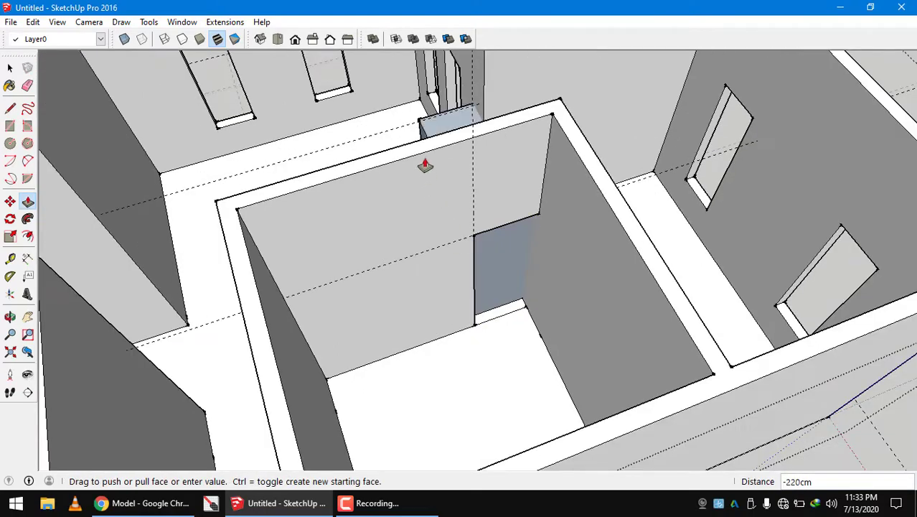
{"action": "left_click", "coordinate": [396, 152]}
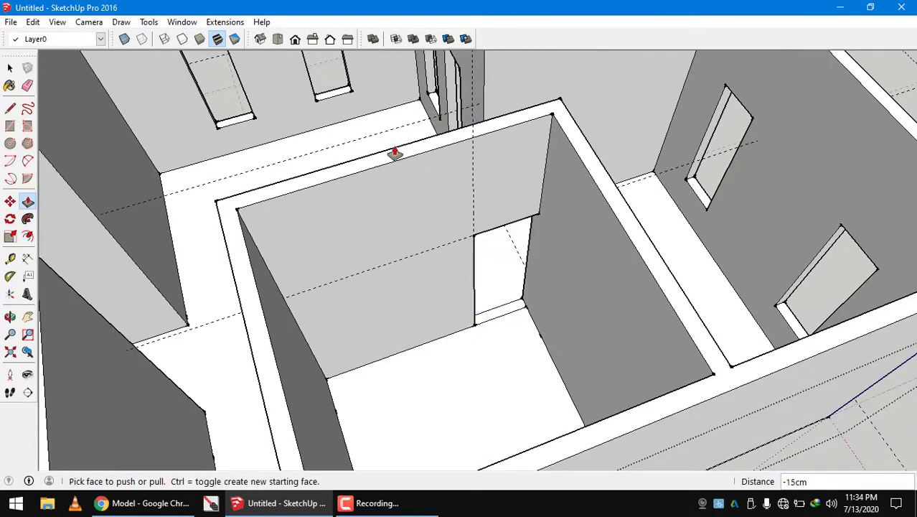
{"action": "scroll", "coordinate": [495, 241], "scroll_direction": "down", "scroll_amount": 3}
{"action": "scroll", "coordinate": [495, 240], "scroll_direction": "down", "scroll_amount": 2}
{"action": "middle_click_drag", "start_coordinate": [317, 286], "coordinate": [503, 259]}
- Place a Tape Measure guide 80 cm from the neighbouring room's wall edge
{"action": "scroll", "coordinate": [554, 242], "scroll_direction": "up", "scroll_amount": 2}
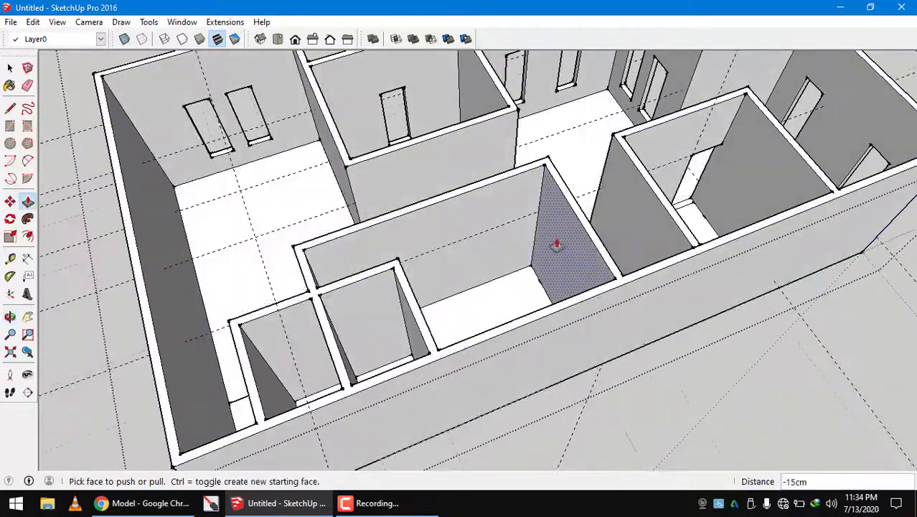
{"action": "scroll", "coordinate": [533, 245], "scroll_direction": "up", "scroll_amount": 2}
{"action": "scroll", "coordinate": [531, 246], "scroll_direction": "up", "scroll_amount": 2}
{"action": "key", "text": "t"}
{"action": "scroll", "coordinate": [527, 203], "scroll_direction": "up", "scroll_amount": 2}
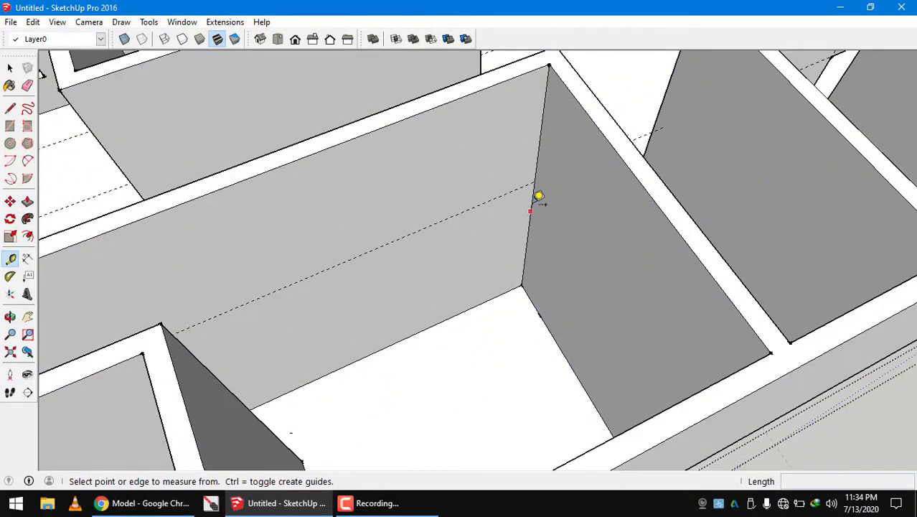
{"action": "scroll", "coordinate": [538, 196], "scroll_direction": "up", "scroll_amount": 2}
{"action": "scroll", "coordinate": [534, 207], "scroll_direction": "up", "scroll_amount": 1}
{"action": "left_click", "coordinate": [529, 217]}
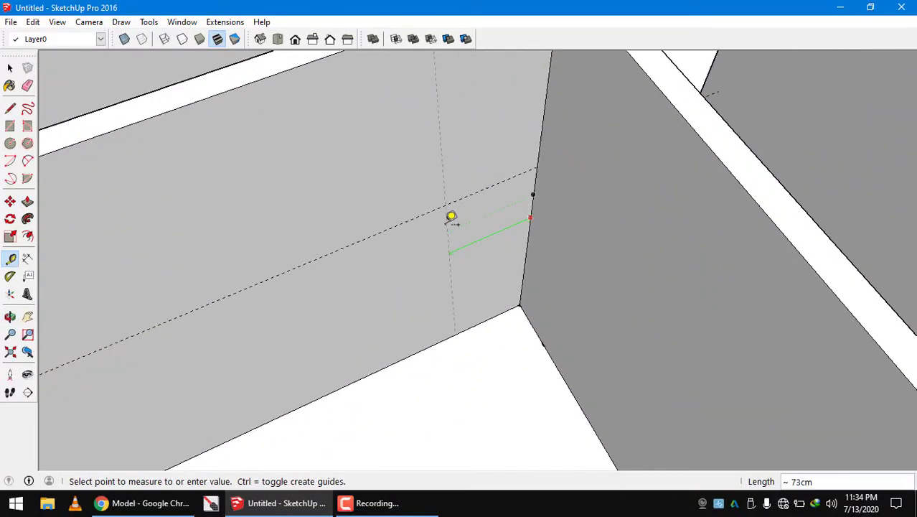
{"action": "type", "text": "80"}
{"action": "key", "text": "Return"}
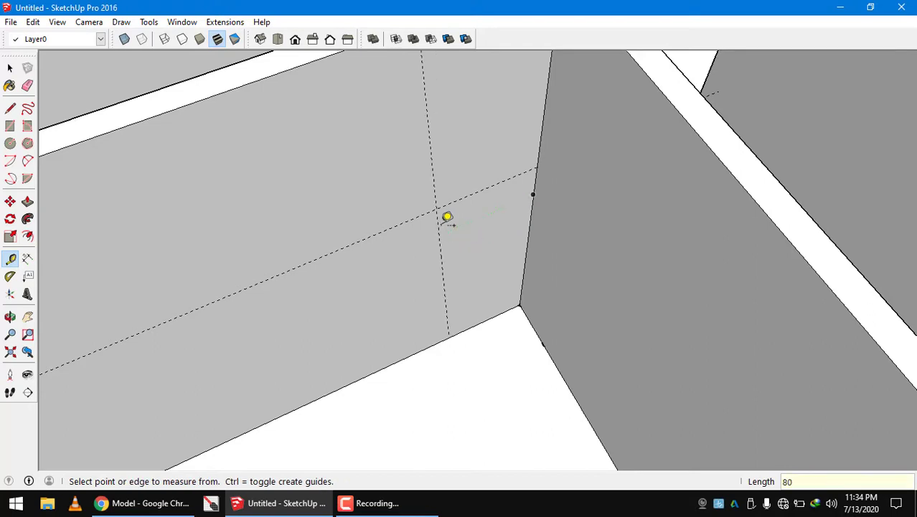
- Draw the 230 × 80 cm doorway rectangle from the guide intersection to the wall's lower corner
{"action": "left_click", "coordinate": [10, 127]}
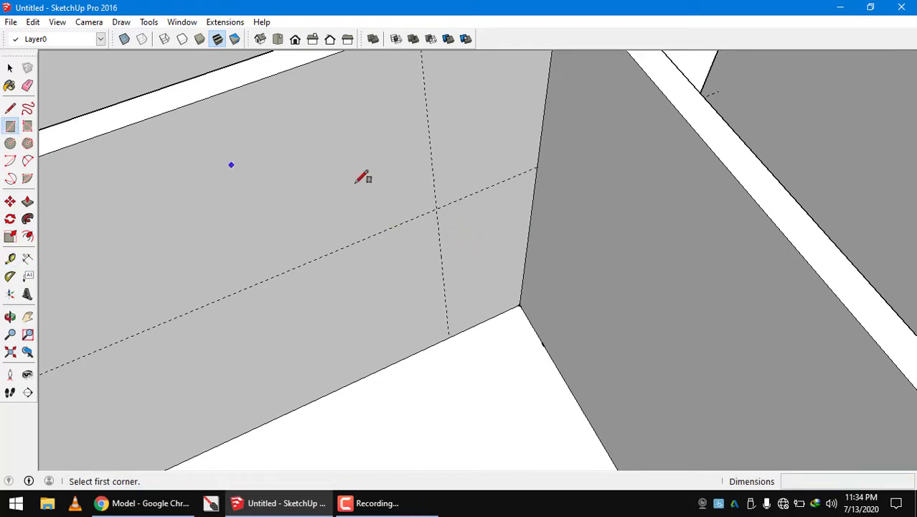
{"action": "left_click", "coordinate": [437, 208]}
{"action": "left_click", "coordinate": [519, 307]}
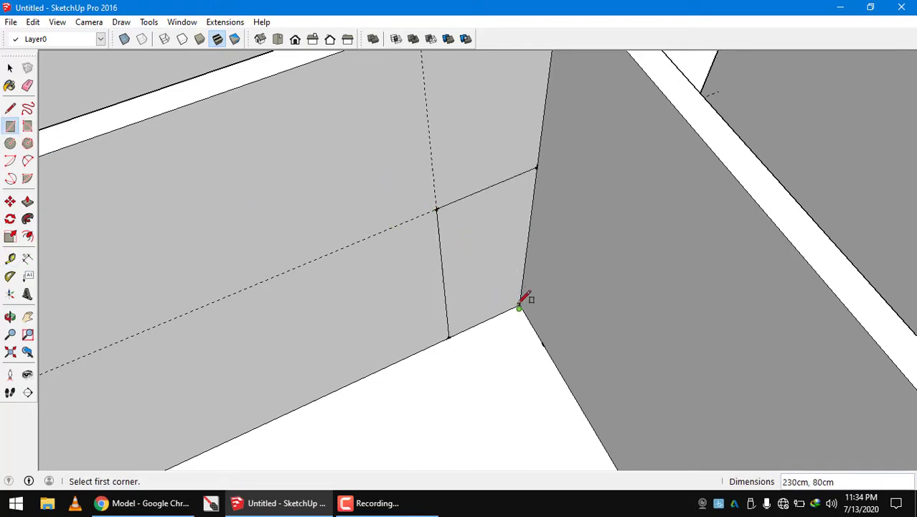
{"action": "scroll", "coordinate": [493, 280], "scroll_direction": "down", "scroll_amount": 1}
{"action": "scroll", "coordinate": [493, 280], "scroll_direction": "down", "scroll_amount": 5}
- Push/Pull the doorway face 15 cm through the wall
{"action": "key", "text": "p"}
{"action": "left_click", "coordinate": [489, 267]}
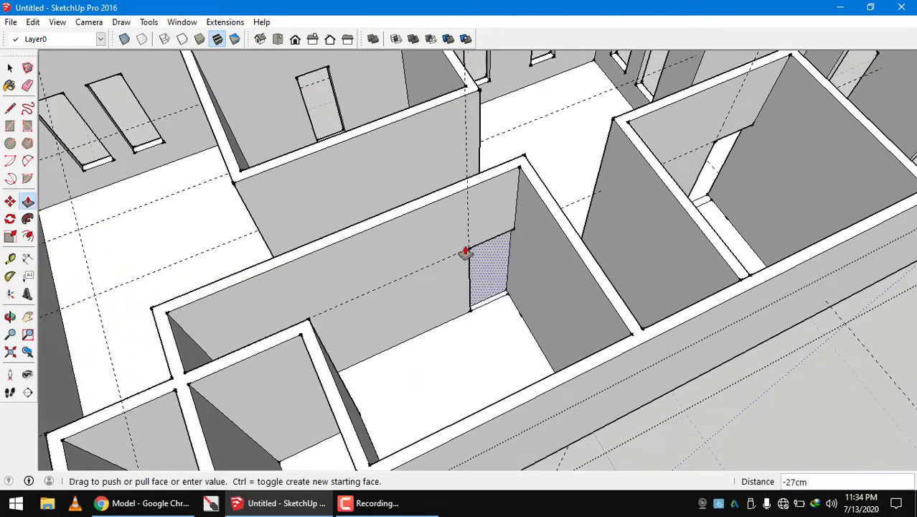
{"action": "left_click", "coordinate": [459, 185]}
{"action": "scroll", "coordinate": [481, 231], "scroll_direction": "down", "scroll_amount": 3}
{"action": "mouse_move", "coordinate": [481, 231]}
{"action": "middle_mouse_down"}
{"action": "mouse_move", "coordinate": [340, 260]}
{"action": "mouse_move", "coordinate": [135, 238]}
{"action": "mouse_move", "coordinate": [215, 235]}
{"action": "mouse_move", "coordinate": [226, 262]}
{"action": "mouse_move", "coordinate": [466, 283]}
{"action": "mouse_move", "coordinate": [654, 263]}
{"action": "mouse_move", "coordinate": [771, 220]}
{"action": "mouse_move", "coordinate": [455, 338]}
{"action": "middle_mouse_up"}
- Place a guide 80 cm from the third room's wall edge
{"action": "scroll", "coordinate": [454, 338], "scroll_direction": "up", "scroll_amount": 3}
{"action": "scroll", "coordinate": [420, 308], "scroll_direction": "up", "scroll_amount": 3}
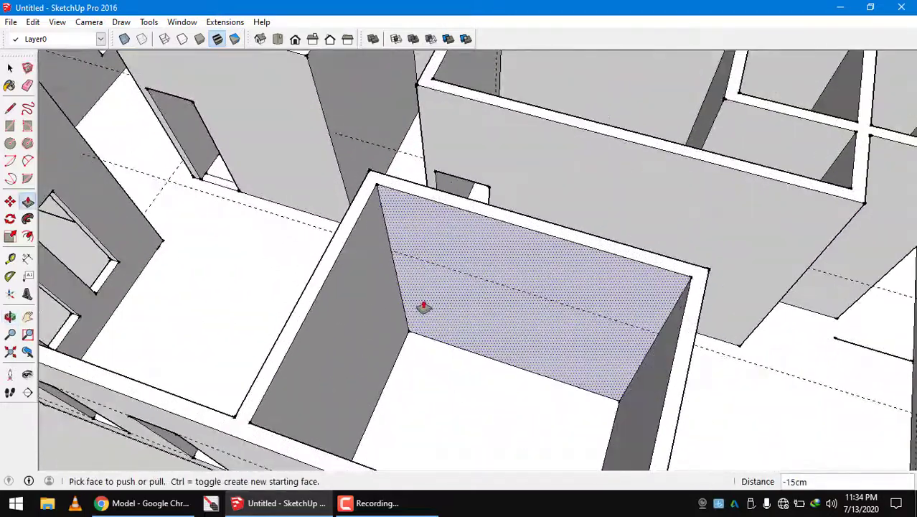
{"action": "key", "text": "space"}
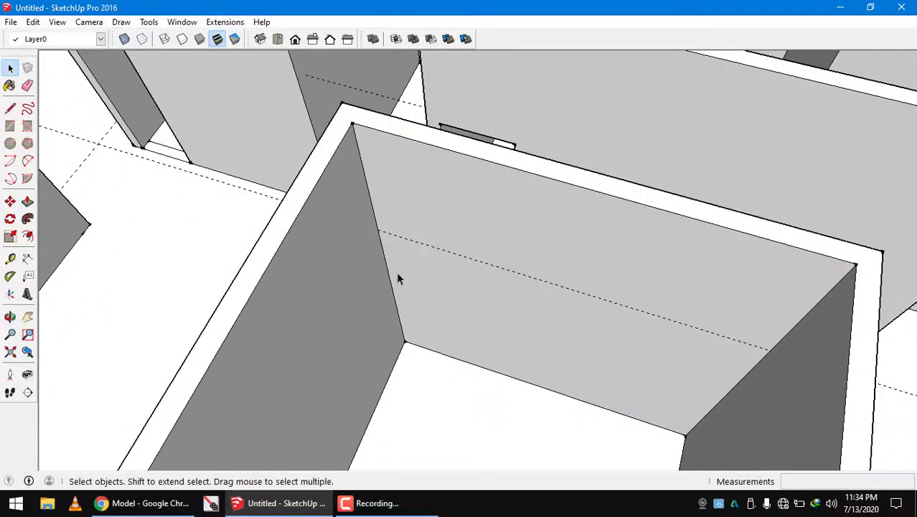
{"action": "key", "text": "t"}
{"action": "left_click", "coordinate": [369, 194]}
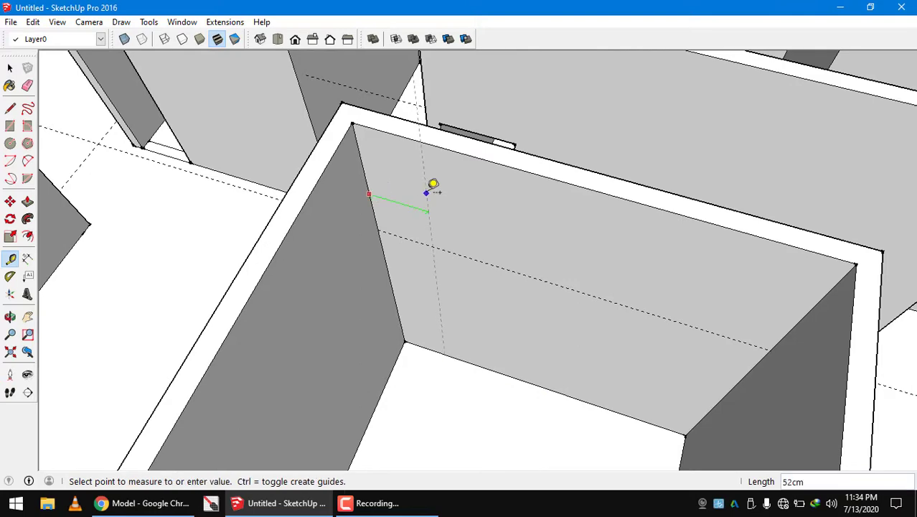
{"action": "key", "text": "Return"}
{"action": "scroll", "coordinate": [526, 215], "scroll_direction": "down", "scroll_amount": 2}
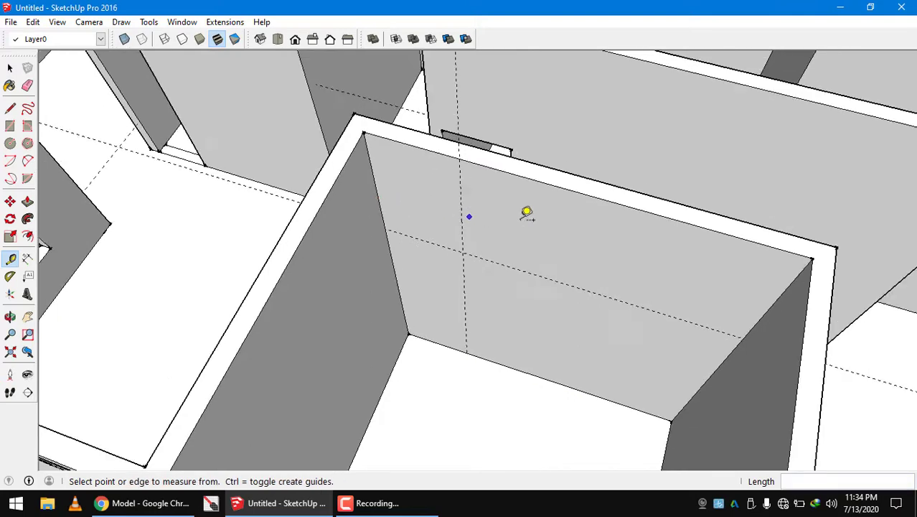
- Select the room's back wall face and the horizontal guide line
{"action": "key", "text": "space"}
{"action": "left_click", "coordinate": [539, 223]}
{"action": "scroll", "coordinate": [539, 223], "scroll_direction": "down", "scroll_amount": 2}
{"action": "scroll", "coordinate": [494, 289], "scroll_direction": "up", "scroll_amount": 3}
{"action": "scroll", "coordinate": [518, 255], "scroll_direction": "up", "scroll_amount": 2}
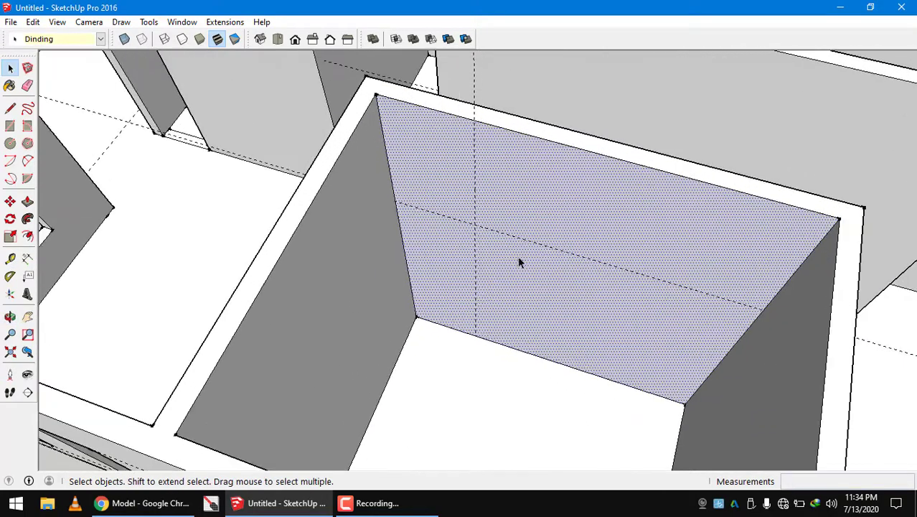
{"action": "left_click", "coordinate": [518, 238]}
{"action": "scroll", "coordinate": [518, 238], "scroll_direction": "down", "scroll_amount": 2}
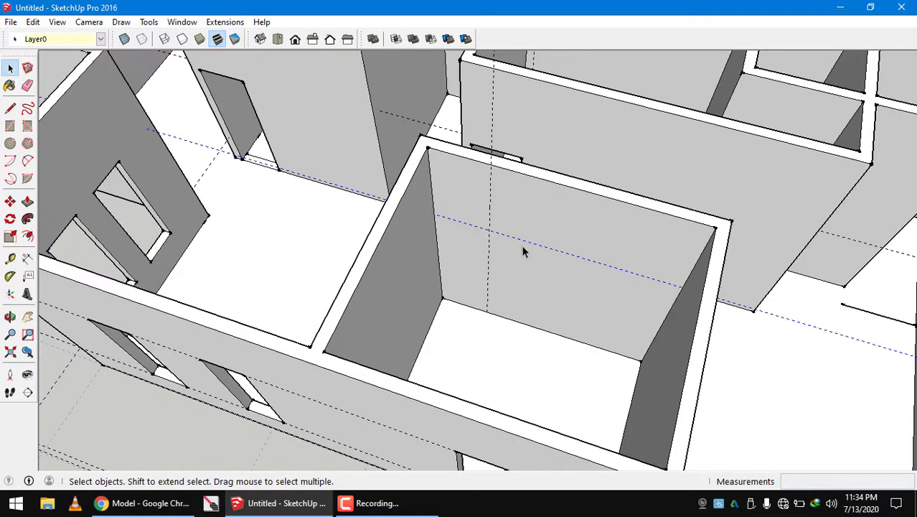
{"action": "scroll", "coordinate": [462, 257], "scroll_direction": "up", "scroll_amount": 2}
{"action": "scroll", "coordinate": [464, 283], "scroll_direction": "up", "scroll_amount": 1}
{"action": "scroll", "coordinate": [463, 283], "scroll_direction": "up", "scroll_amount": 2}
- Add a height guide measured up from the wall's base corner
{"action": "key", "text": "t"}
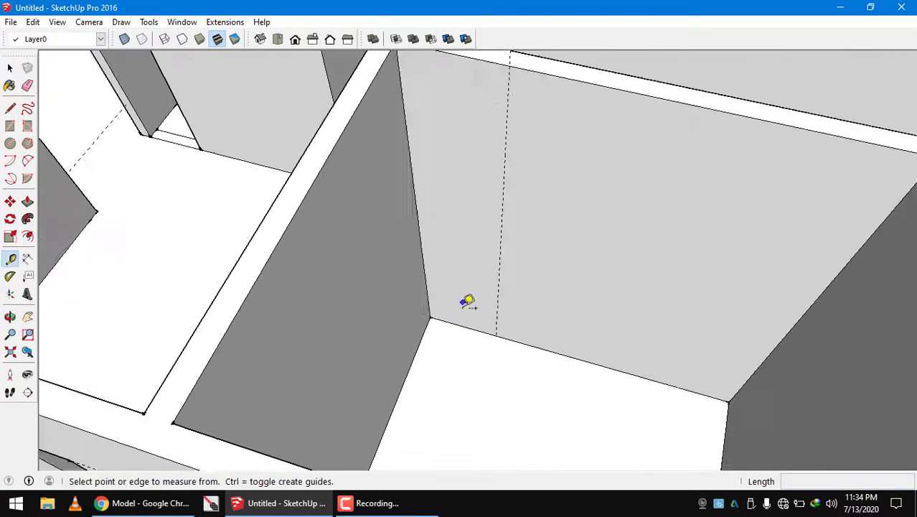
{"action": "left_click", "coordinate": [460, 327]}
{"action": "type", "text": "230"}
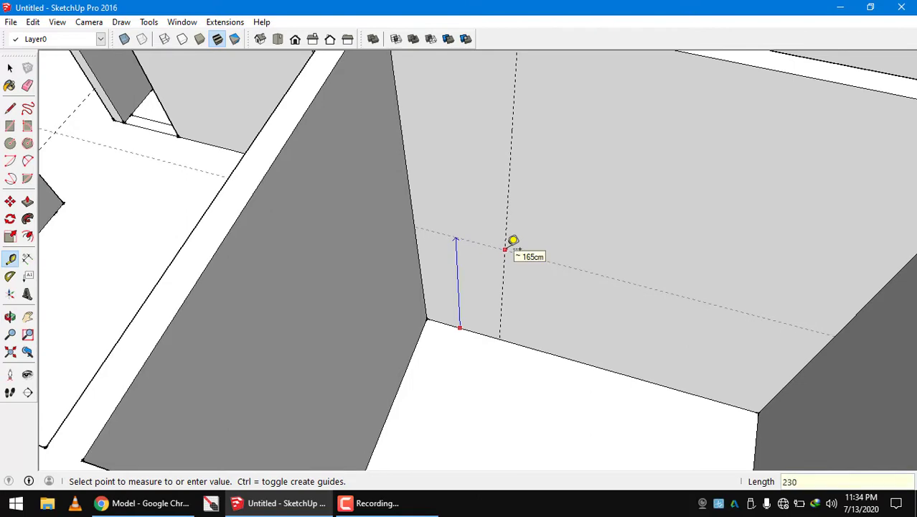
{"action": "key", "text": "Return"}
{"action": "scroll", "coordinate": [513, 239], "scroll_direction": "down", "scroll_amount": 3}
{"action": "key", "text": "space"}
{"action": "left_click", "coordinate": [526, 260]}
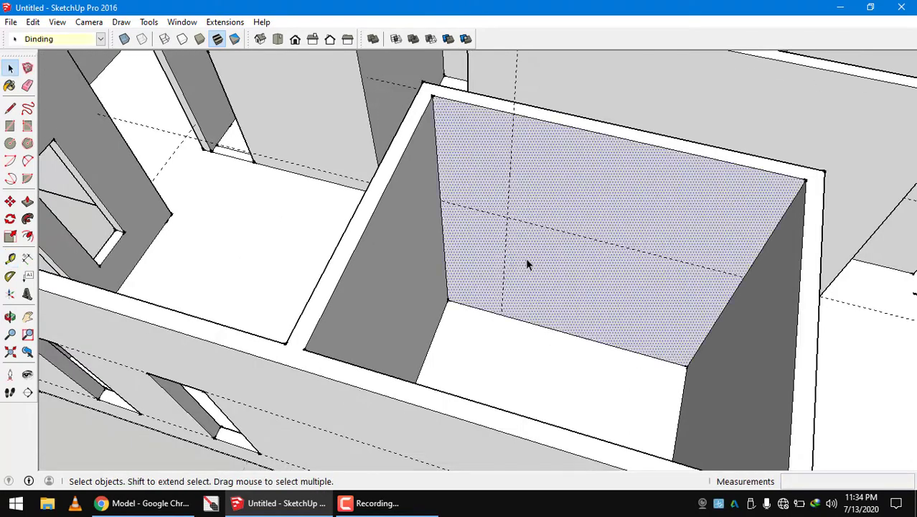
{"action": "scroll", "coordinate": [508, 265], "scroll_direction": "up", "scroll_amount": 2}
- Draw the door-shaped rectangle on the back wall, redoing a misdrawn first attempt
{"action": "key", "text": "r"}
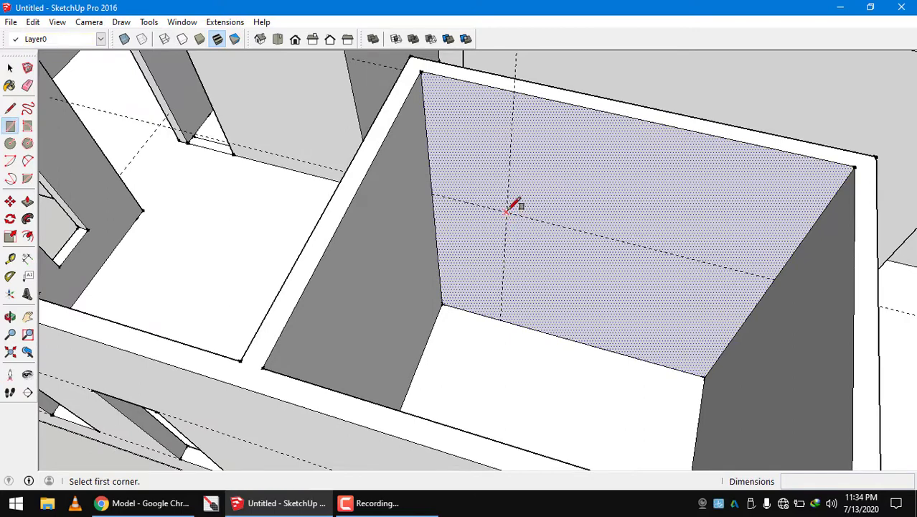
{"action": "left_click", "coordinate": [507, 212]}
{"action": "left_click", "coordinate": [444, 305]}
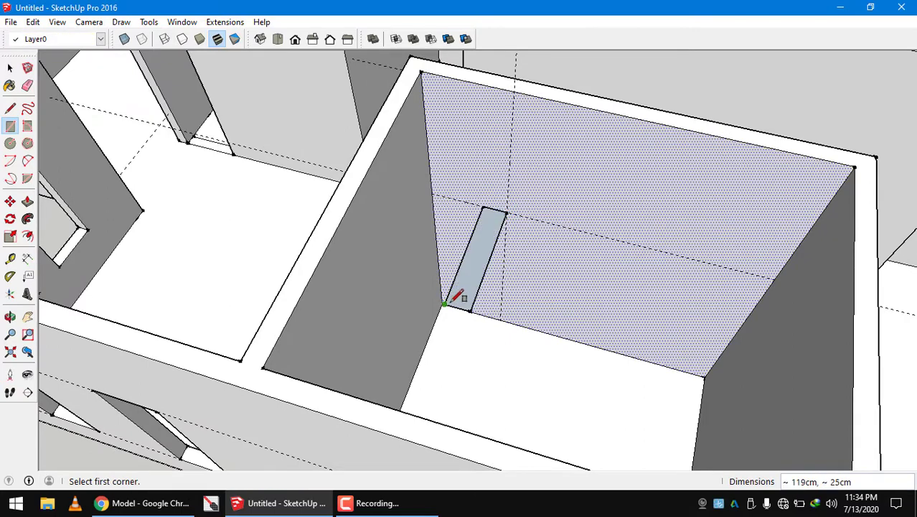
{"action": "key", "text": "ctrl+z"}
{"action": "left_click", "coordinate": [507, 210]}
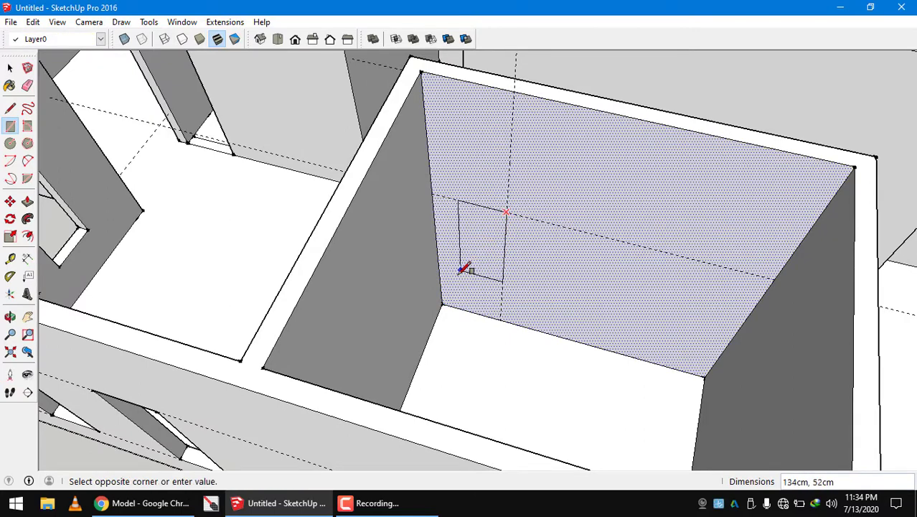
{"action": "left_click", "coordinate": [443, 305]}
{"action": "middle_click_drag", "start_coordinate": [471, 291], "coordinate": [440, 307]}
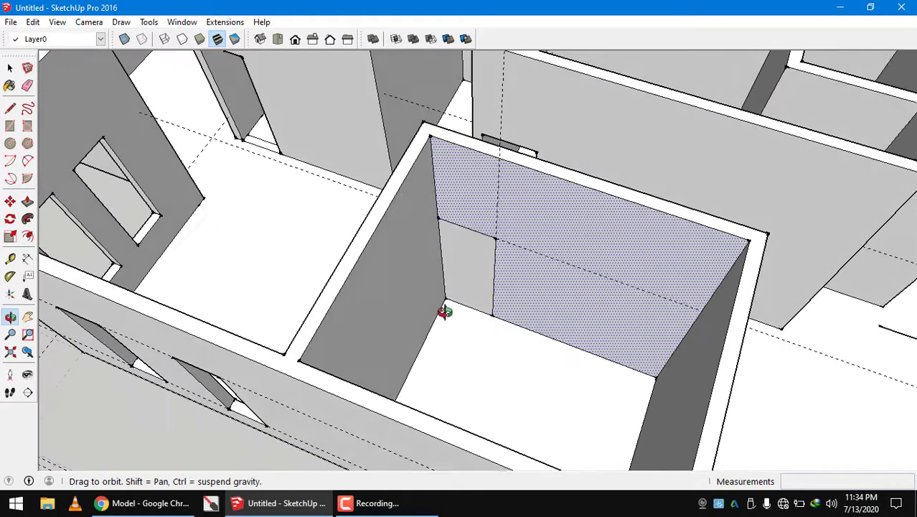
- Push the door face 15 cm through the wall to open the doorway
{"action": "key", "text": "p"}
{"action": "key", "text": "space"}
{"action": "left_click", "coordinate": [481, 278]}
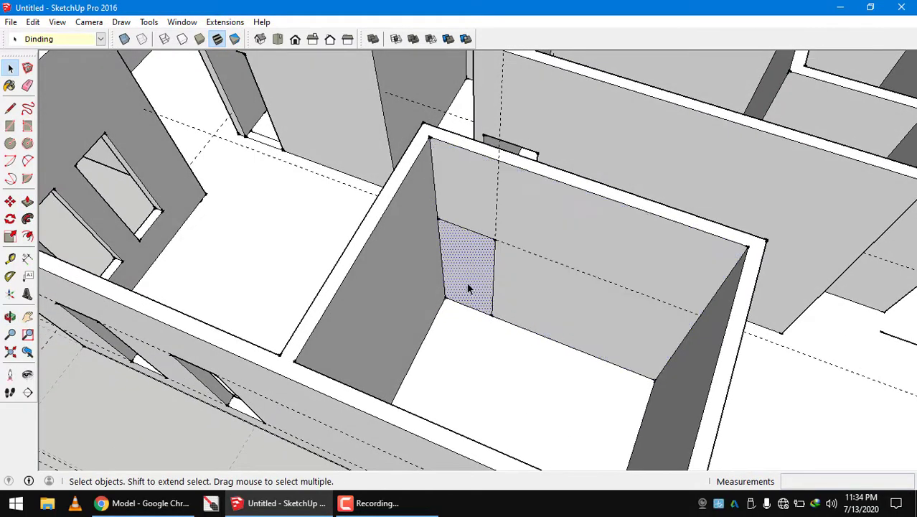
{"action": "key", "text": "p"}
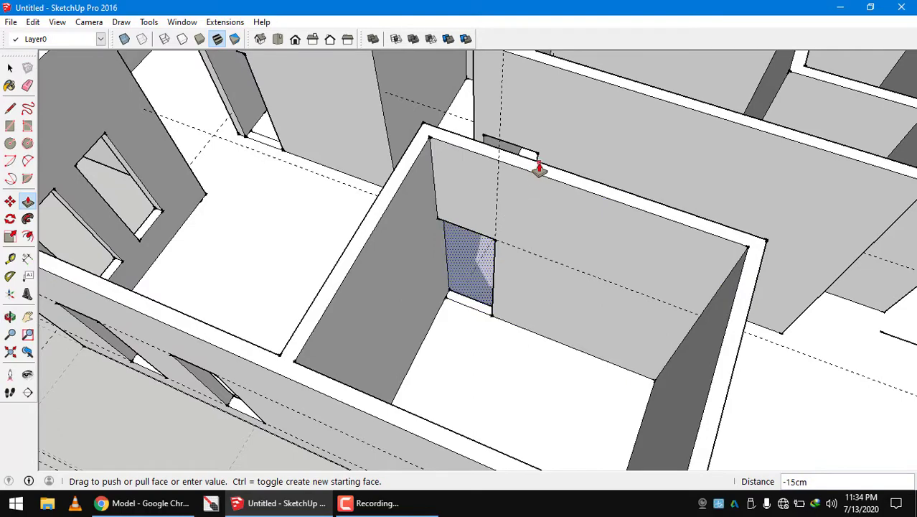
{"action": "left_click", "coordinate": [539, 166]}
{"action": "scroll", "coordinate": [527, 205], "scroll_direction": "down", "scroll_amount": 3}
{"action": "scroll", "coordinate": [501, 241], "scroll_direction": "up", "scroll_amount": 3}
{"action": "scroll", "coordinate": [491, 266], "scroll_direction": "up", "scroll_amount": 4}
{"action": "key", "text": "space"}
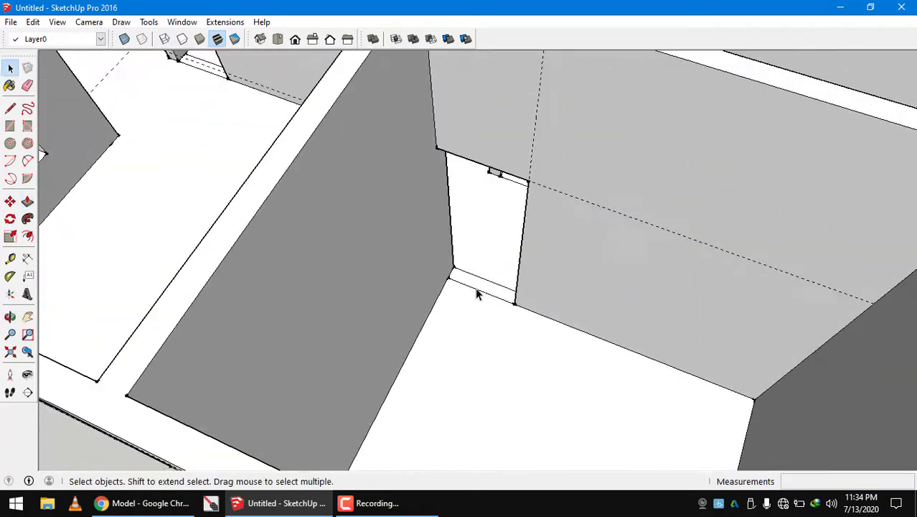
{"action": "scroll", "coordinate": [477, 294], "scroll_direction": "up", "scroll_amount": 3}
{"action": "key", "text": "e"}
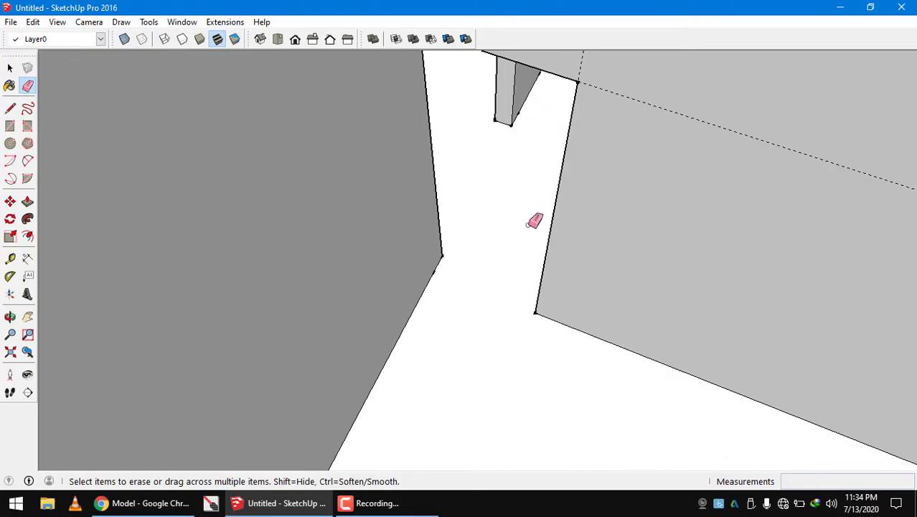
{"action": "scroll", "coordinate": [538, 229], "scroll_direction": "down", "scroll_amount": 4}
{"action": "middle_click_drag", "start_coordinate": [544, 233], "coordinate": [427, 213]}
{"action": "scroll", "coordinate": [503, 197], "scroll_direction": "up", "scroll_amount": 3}
{"action": "scroll", "coordinate": [231, 260], "scroll_direction": "up", "scroll_amount": 3}
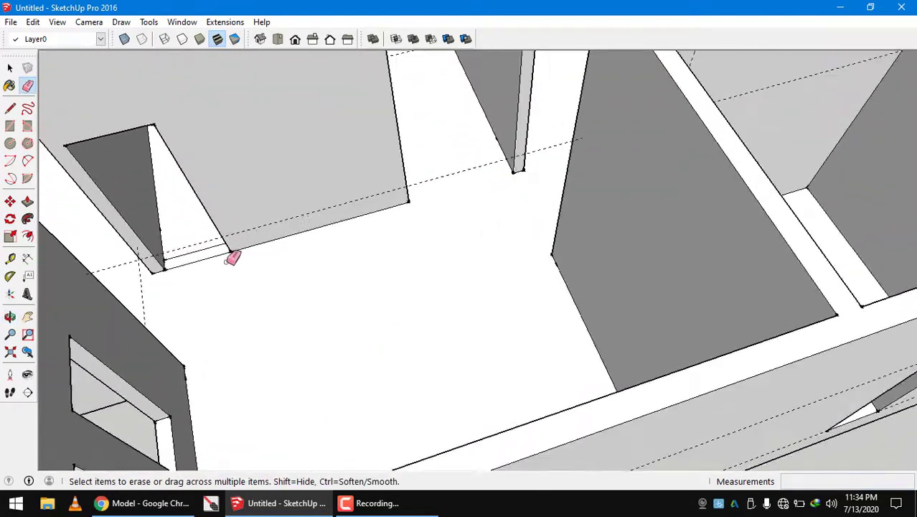
{"action": "scroll", "coordinate": [223, 260], "scroll_direction": "up", "scroll_amount": 1}
{"action": "scroll", "coordinate": [328, 266], "scroll_direction": "down", "scroll_amount": 5}
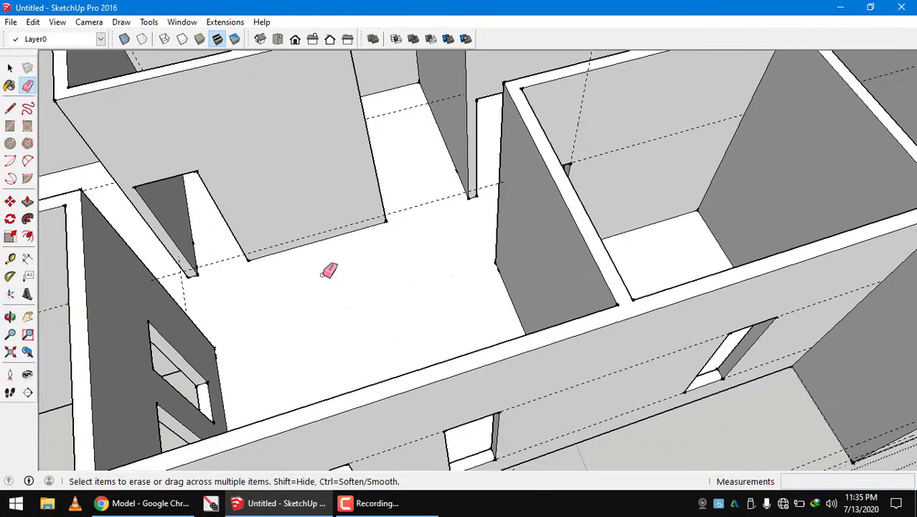
{"action": "scroll", "coordinate": [364, 262], "scroll_direction": "down", "scroll_amount": 3}
{"action": "mouse_move", "coordinate": [365, 263]}
{"action": "middle_mouse_down"}
{"action": "mouse_move", "coordinate": [225, 351]}
{"action": "mouse_move", "coordinate": [512, 260]}
{"action": "middle_mouse_up"}
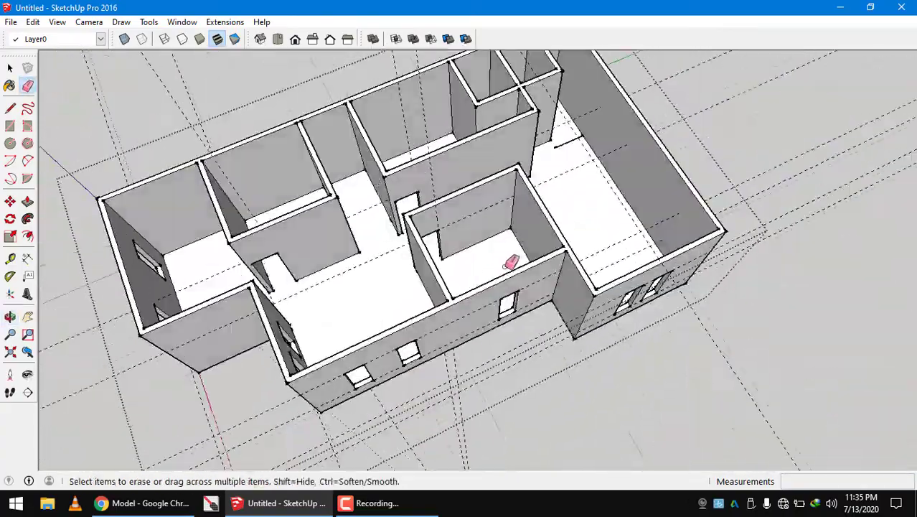
{"action": "scroll", "coordinate": [512, 260], "scroll_direction": "up", "scroll_amount": 3}
{"action": "mouse_move", "coordinate": [543, 96]}
{"action": "middle_mouse_down"}
{"action": "mouse_move", "coordinate": [154, 236]}
{"action": "mouse_move", "coordinate": [294, 137]}
{"action": "mouse_move", "coordinate": [353, 222]}
{"action": "middle_mouse_up"}
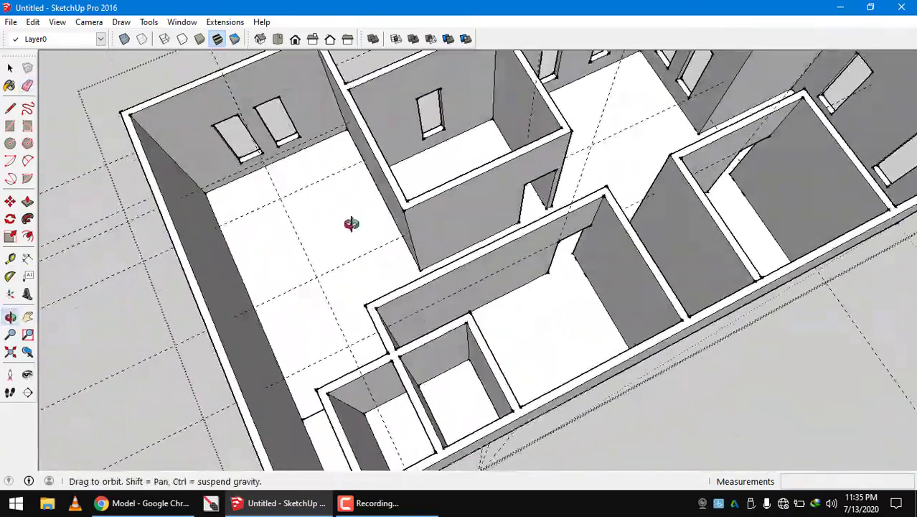
{"action": "scroll", "coordinate": [327, 286], "scroll_direction": "down", "scroll_amount": 5}
{"action": "scroll", "coordinate": [391, 342], "scroll_direction": "up", "scroll_amount": 5}
{"action": "scroll", "coordinate": [390, 342], "scroll_direction": "up", "scroll_amount": 1}
{"action": "key", "text": "space"}
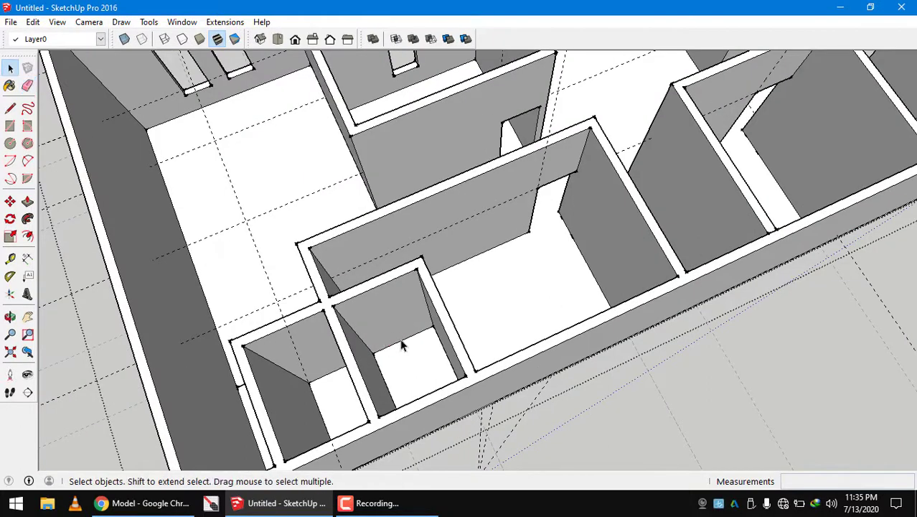
{"action": "left_click", "coordinate": [143, 502]}
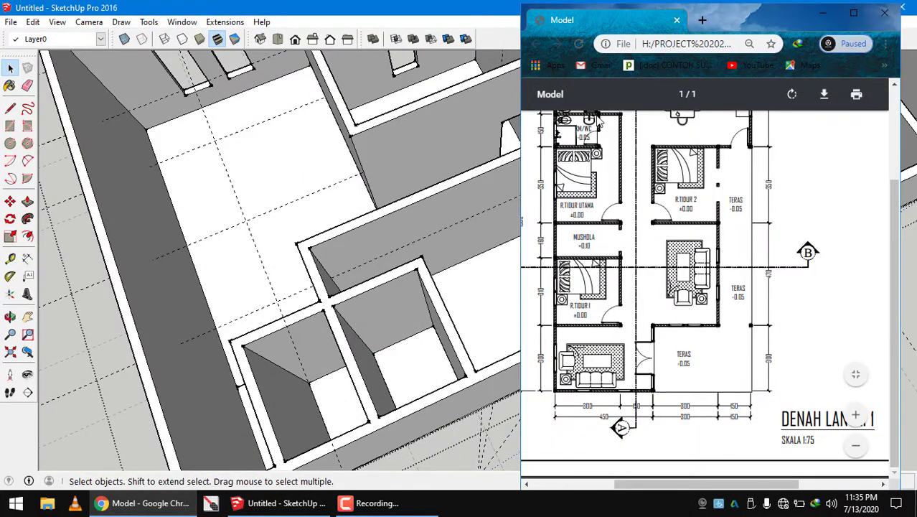
{"action": "left_click", "coordinate": [404, 264]}
{"action": "scroll", "coordinate": [431, 236], "scroll_direction": "down", "scroll_amount": 3}
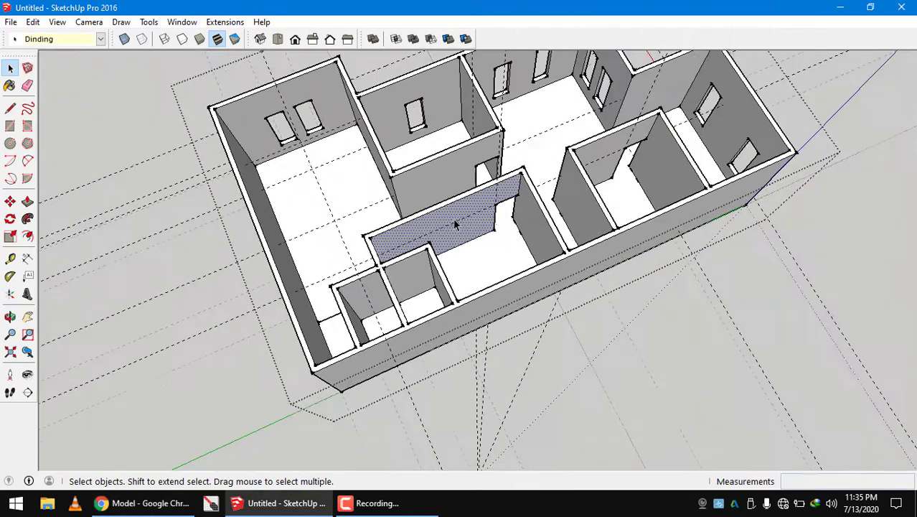
{"action": "scroll", "coordinate": [453, 218], "scroll_direction": "down", "scroll_amount": 1}
{"action": "scroll", "coordinate": [467, 215], "scroll_direction": "up", "scroll_amount": 4}
{"action": "scroll", "coordinate": [407, 287], "scroll_direction": "up", "scroll_amount": 3}
- Place Tape Measure guides at 70 cm and 200 cm on the small room's wall
{"action": "scroll", "coordinate": [440, 287], "scroll_direction": "up", "scroll_amount": 3}
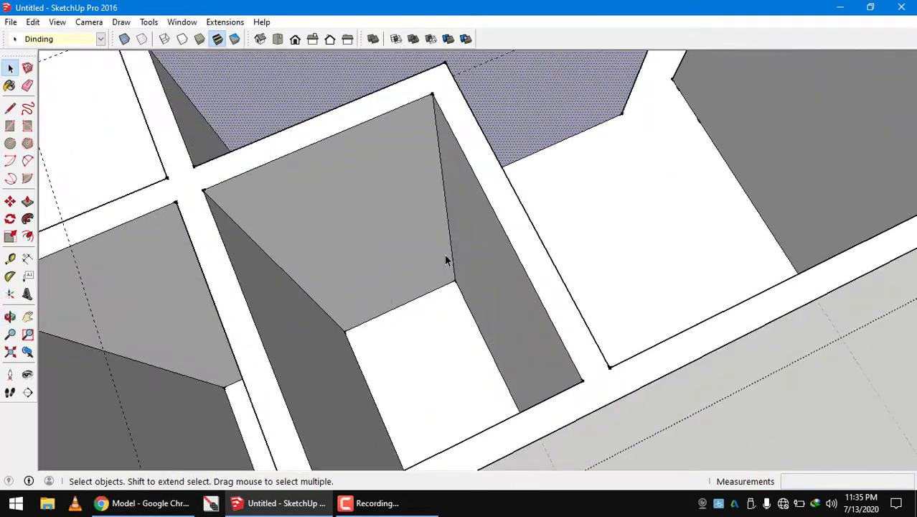
{"action": "mouse_move", "coordinate": [451, 249]}
{"action": "middle_mouse_down"}
{"action": "mouse_move", "coordinate": [868, 251]}
{"action": "mouse_move", "coordinate": [432, 290]}
{"action": "mouse_move", "coordinate": [560, 266]}
{"action": "mouse_move", "coordinate": [481, 348]}
{"action": "middle_mouse_up"}
{"action": "key", "text": "t"}
{"action": "mouse_move", "coordinate": [461, 284]}
{"action": "middle_mouse_down"}
{"action": "mouse_move", "coordinate": [444, 213]}
{"action": "mouse_move", "coordinate": [467, 240]}
{"action": "mouse_move", "coordinate": [424, 269]}
{"action": "middle_mouse_up"}
{"action": "left_click", "coordinate": [428, 208]}
{"action": "left_click", "coordinate": [470, 195]}
{"action": "left_click", "coordinate": [421, 256]}
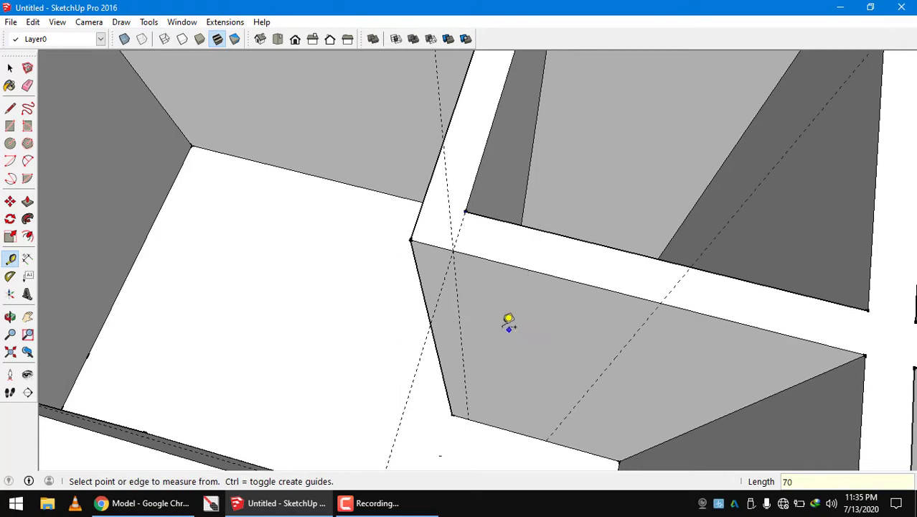
{"action": "middle_click_drag", "start_coordinate": [509, 321], "coordinate": [482, 446]}
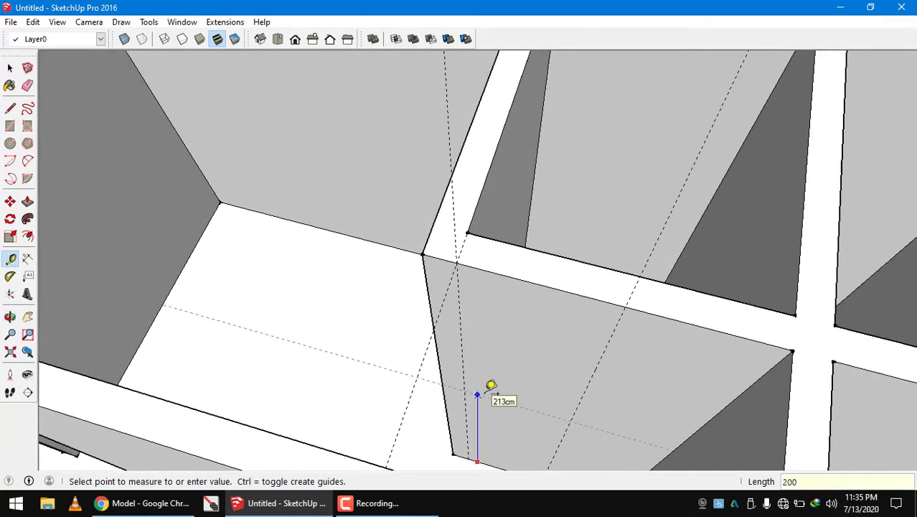
{"action": "mouse_move", "coordinate": [467, 359]}
{"action": "middle_mouse_down"}
{"action": "mouse_move", "coordinate": [567, 353]}
{"action": "mouse_move", "coordinate": [639, 380]}
{"action": "mouse_move", "coordinate": [555, 317]}
{"action": "mouse_move", "coordinate": [538, 290]}
{"action": "mouse_move", "coordinate": [500, 278]}
{"action": "middle_mouse_up"}
- Draw the 70 × 200 cm door outline from the guide intersection on the wall
{"action": "key", "text": "space"}
{"action": "left_click", "coordinate": [499, 277]}
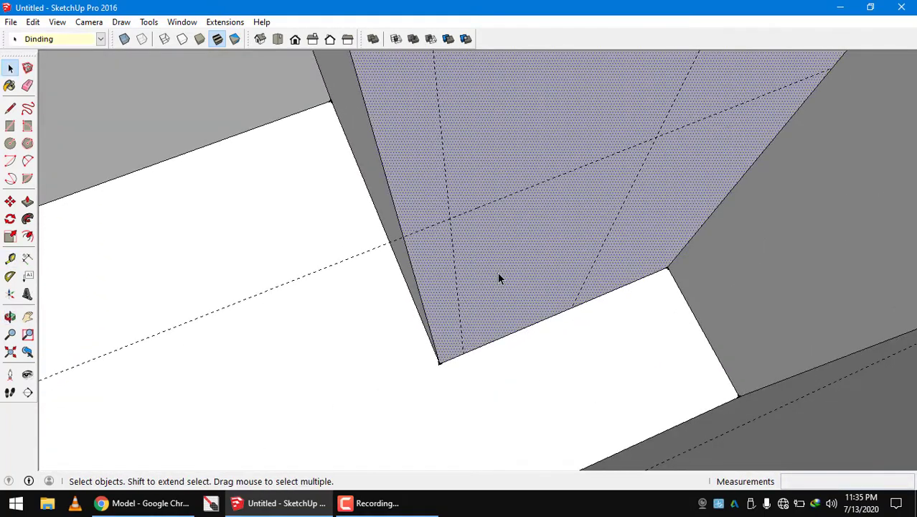
{"action": "key", "text": "r"}
{"action": "left_click", "coordinate": [450, 217]}
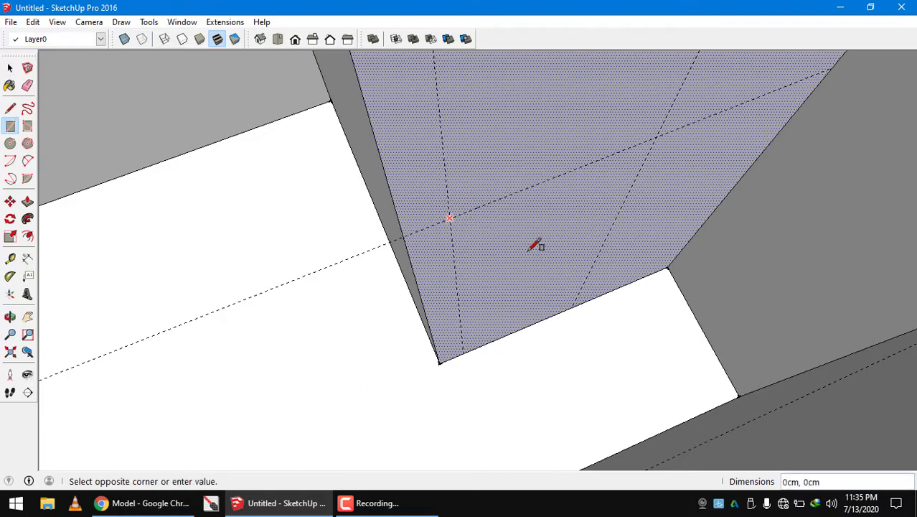
{"action": "left_click", "coordinate": [572, 307]}
- Push/Pull the door face through the corridor wall
{"action": "scroll", "coordinate": [580, 303], "scroll_direction": "down", "scroll_amount": 3}
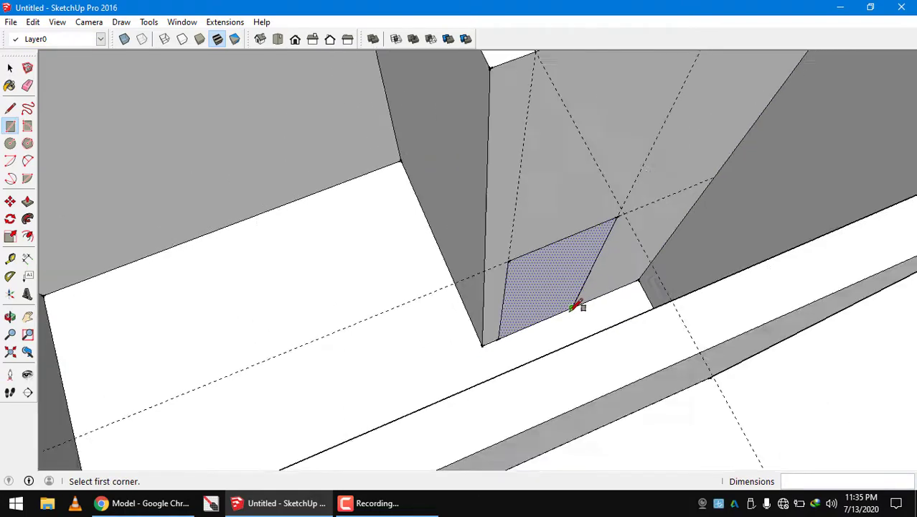
{"action": "scroll", "coordinate": [580, 303], "scroll_direction": "down", "scroll_amount": 3}
{"action": "key", "text": "p"}
{"action": "double_click", "coordinate": [556, 304]}
{"action": "mouse_move", "coordinate": [557, 303]}
{"action": "middle_mouse_down"}
{"action": "mouse_move", "coordinate": [502, 297]}
{"action": "mouse_move", "coordinate": [263, 312]}
{"action": "mouse_move", "coordinate": [436, 322]}
{"action": "mouse_move", "coordinate": [526, 303]}
{"action": "mouse_move", "coordinate": [516, 269]}
{"action": "mouse_move", "coordinate": [522, 325]}
{"action": "middle_mouse_up"}
- Place a guide on the wall and mark the 200 × 70 cm door outline at its intersection
{"action": "key", "text": "t"}
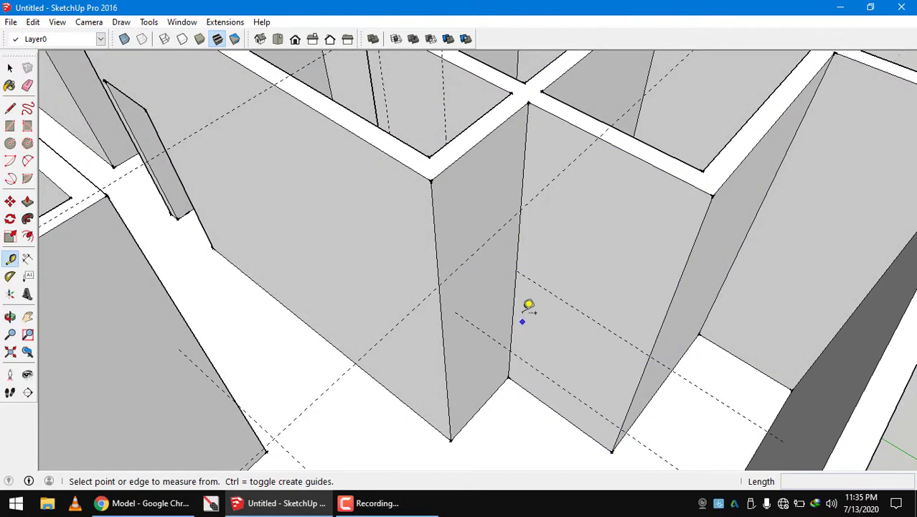
{"action": "left_click", "coordinate": [513, 298]}
{"action": "type", "text": "70"}
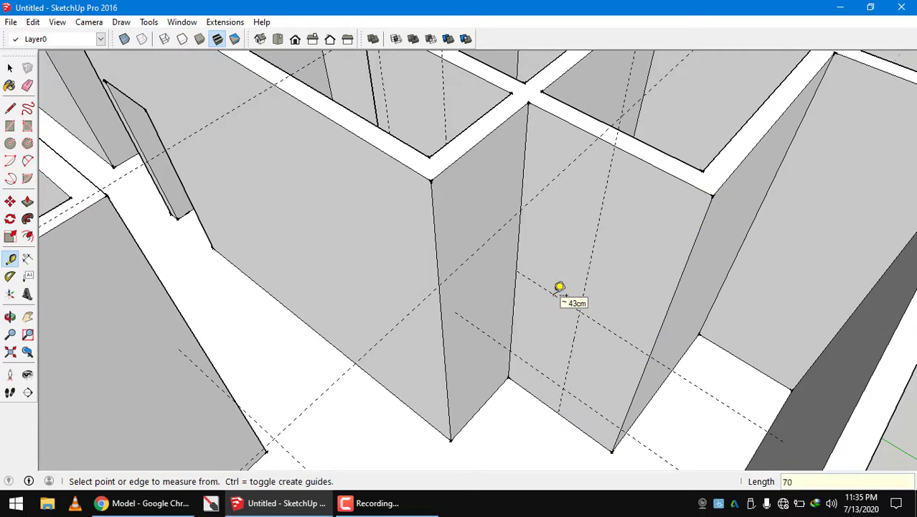
{"action": "key", "text": "space"}
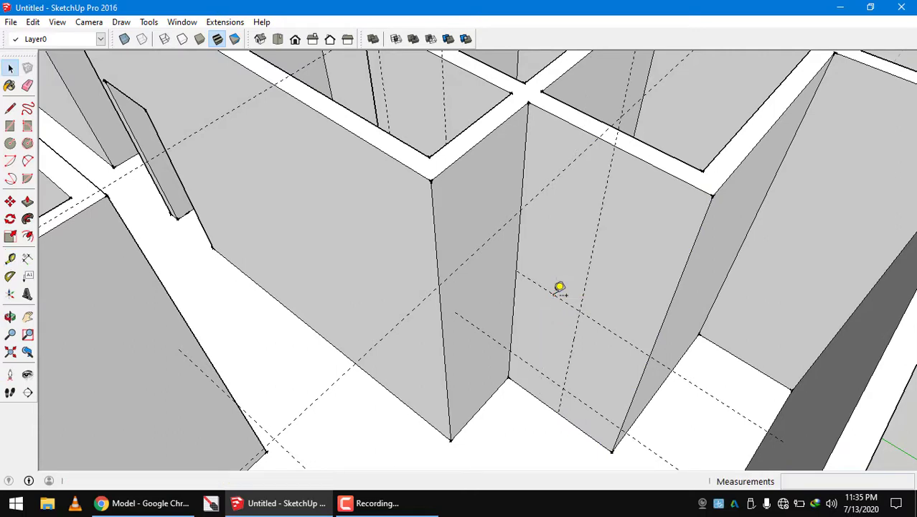
{"action": "left_click", "coordinate": [516, 271]}
{"action": "type", "text": "200cm, 70cm"}
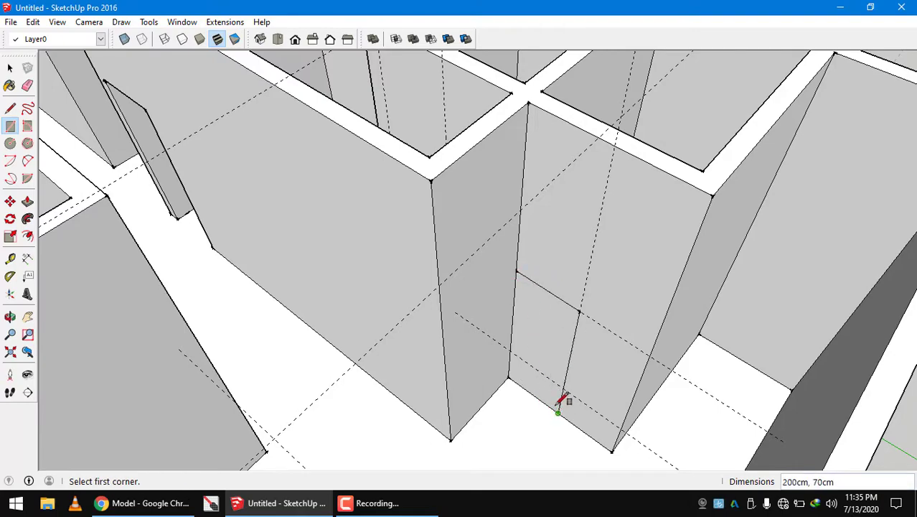
- Push/Pull the door face through the wall
{"action": "key", "text": "p"}
{"action": "left_click", "coordinate": [540, 353]}
{"action": "scroll", "coordinate": [555, 348], "scroll_direction": "down", "scroll_amount": 5}
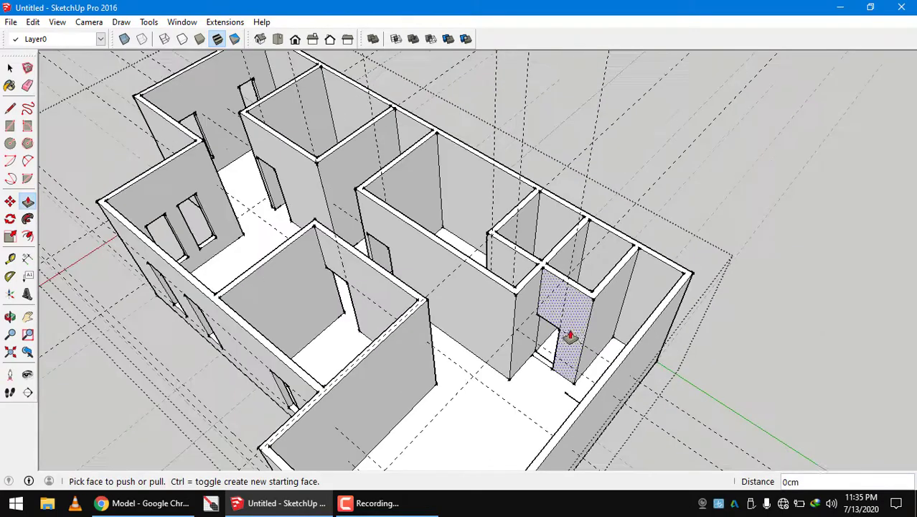
{"action": "scroll", "coordinate": [563, 344], "scroll_direction": "down", "scroll_amount": 2}
{"action": "scroll", "coordinate": [553, 359], "scroll_direction": "up", "scroll_amount": 5}
{"action": "scroll", "coordinate": [544, 366], "scroll_direction": "up", "scroll_amount": 4}
{"action": "scroll", "coordinate": [542, 363], "scroll_direction": "up", "scroll_amount": 3}
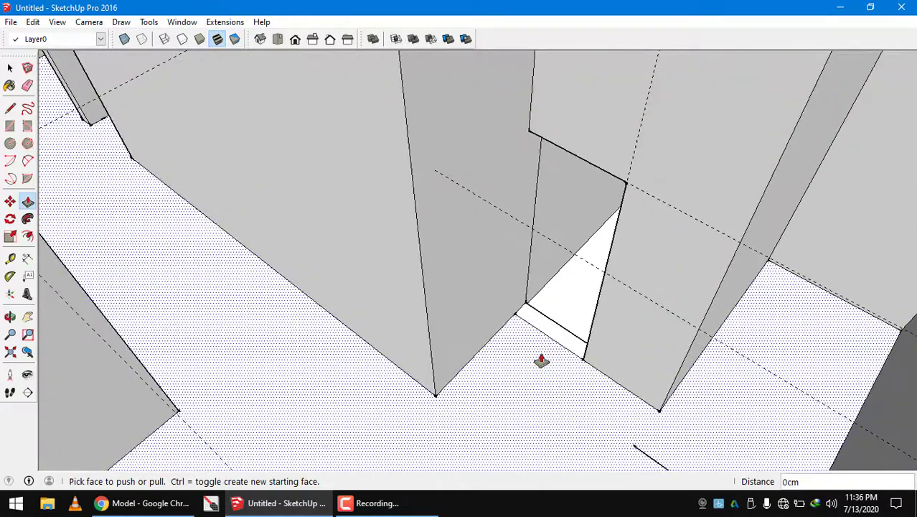
- Erase the leftover edges around the new doorway
{"action": "key", "text": "e"}
{"action": "scroll", "coordinate": [623, 391], "scroll_direction": "down", "scroll_amount": 2}
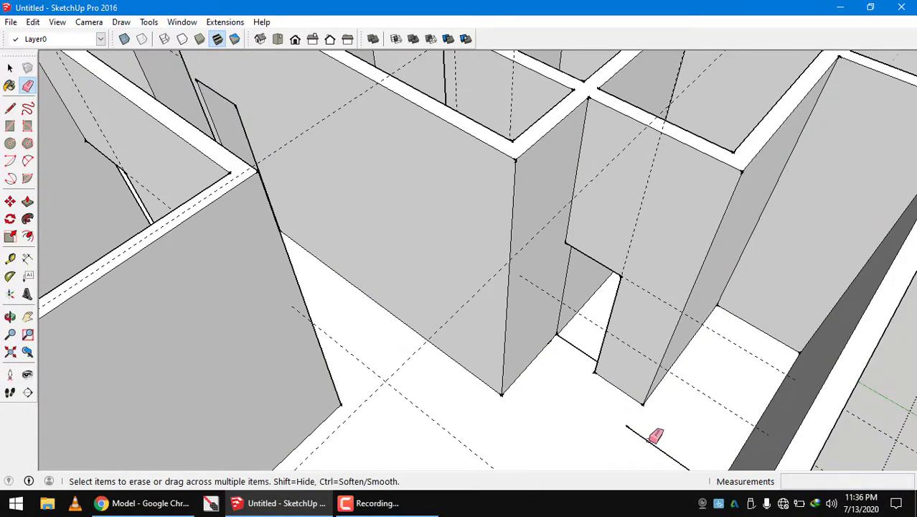
{"action": "scroll", "coordinate": [610, 380], "scroll_direction": "down", "scroll_amount": 3}
{"action": "mouse_move", "coordinate": [593, 342]}
{"action": "middle_mouse_down"}
{"action": "mouse_move", "coordinate": [374, 379]}
{"action": "mouse_move", "coordinate": [547, 295]}
{"action": "mouse_move", "coordinate": [586, 327]}
{"action": "middle_mouse_up"}
- Orbit around the house exterior to a high view inside onto the target wall
{"action": "scroll", "coordinate": [463, 319], "scroll_direction": "down", "scroll_amount": 3}
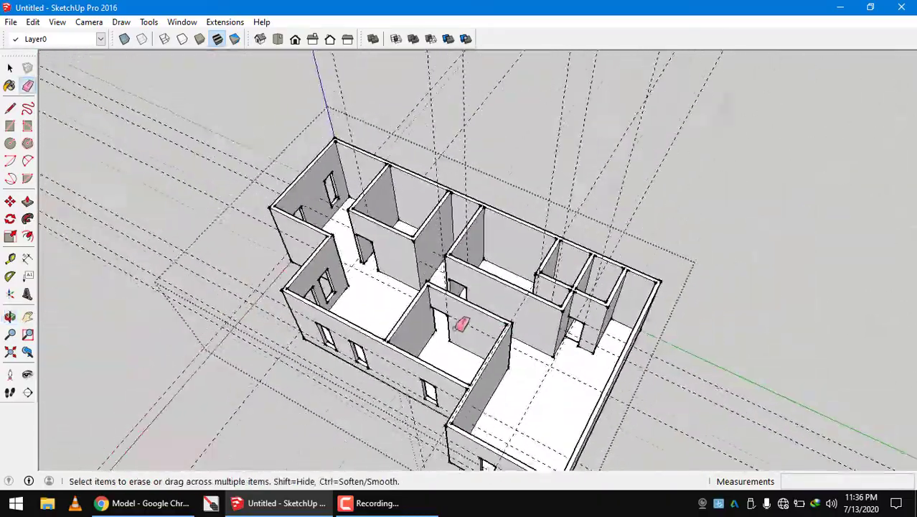
{"action": "mouse_move", "coordinate": [463, 320]}
{"action": "middle_mouse_down"}
{"action": "mouse_move", "coordinate": [564, 251]}
{"action": "mouse_move", "coordinate": [778, 238]}
{"action": "middle_mouse_up"}
{"action": "scroll", "coordinate": [636, 322], "scroll_direction": "up", "scroll_amount": 3}
{"action": "middle_click_drag", "start_coordinate": [637, 321], "coordinate": [692, 263]}
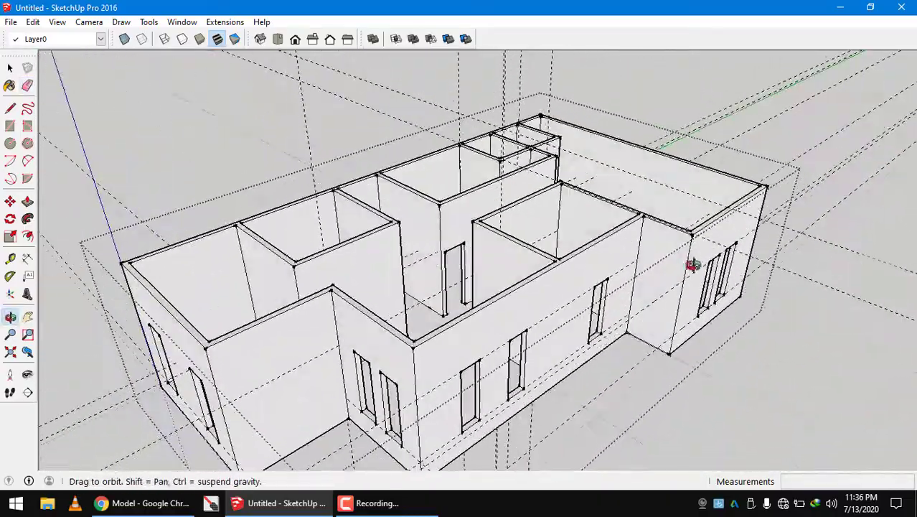
{"action": "scroll", "coordinate": [644, 330], "scroll_direction": "up", "scroll_amount": 3}
{"action": "scroll", "coordinate": [644, 331], "scroll_direction": "up", "scroll_amount": 3}
{"action": "mouse_move", "coordinate": [596, 287]}
{"action": "middle_mouse_down"}
{"action": "mouse_move", "coordinate": [327, 399]}
{"action": "mouse_move", "coordinate": [508, 335]}
{"action": "mouse_move", "coordinate": [580, 321]}
{"action": "middle_mouse_up"}
{"action": "scroll", "coordinate": [585, 294], "scroll_direction": "up", "scroll_amount": 2}
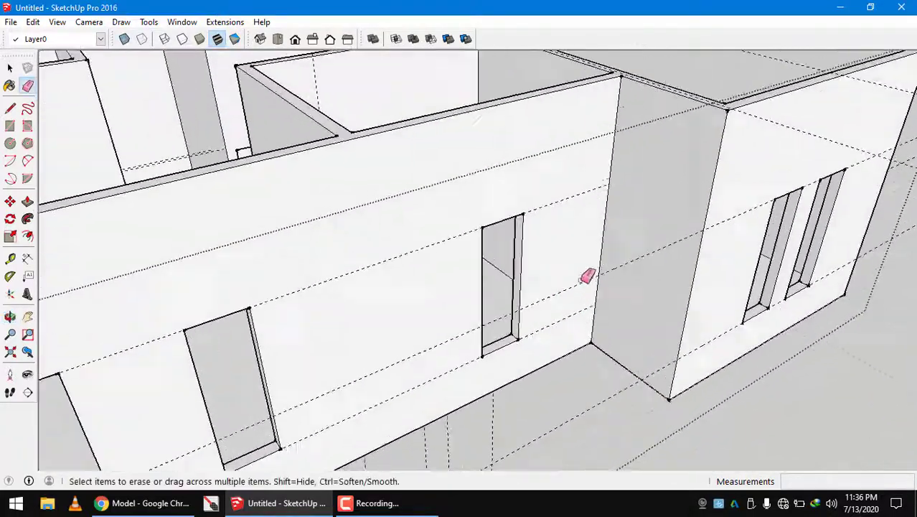
{"action": "scroll", "coordinate": [591, 262], "scroll_direction": "up", "scroll_amount": 2}
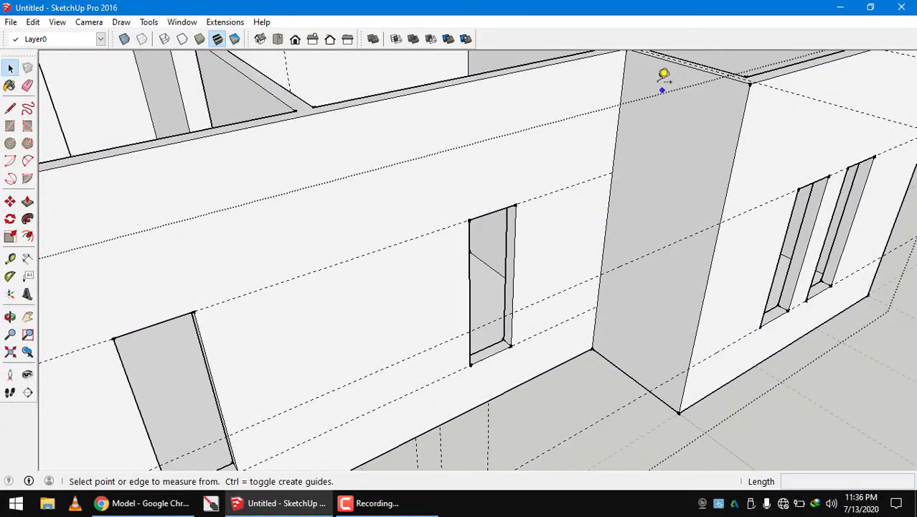
{"action": "mouse_move", "coordinate": [663, 75]}
{"action": "middle_mouse_down"}
{"action": "mouse_move", "coordinate": [578, 117]}
{"action": "mouse_move", "coordinate": [262, 158]}
{"action": "mouse_move", "coordinate": [256, 173]}
{"action": "middle_mouse_up"}
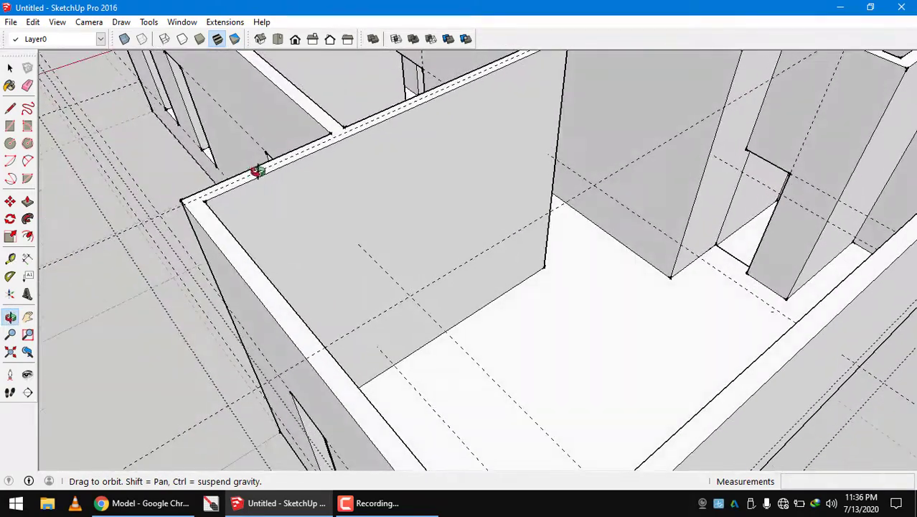
- Place guides for a 90 cm wide, 250 cm tall door from the top of the wall
{"action": "left_click", "coordinate": [305, 156]}
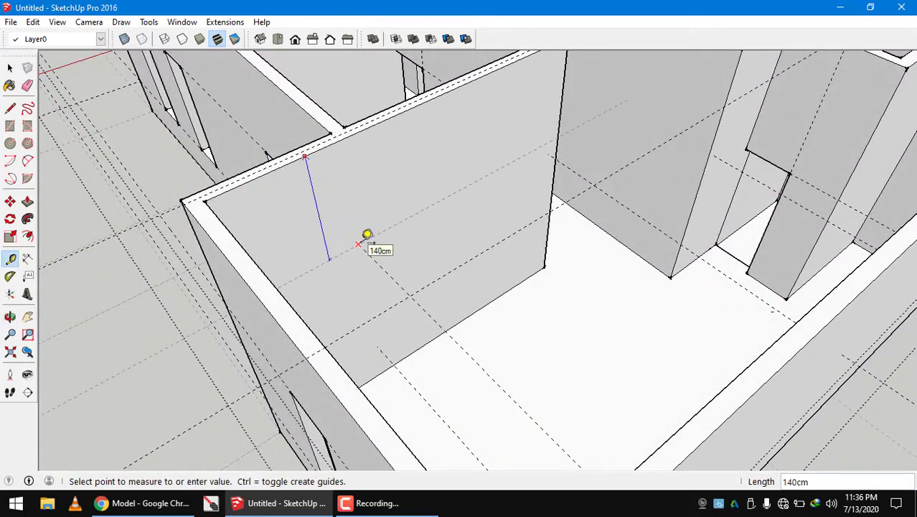
{"action": "mouse_move", "coordinate": [365, 283]}
{"action": "middle_mouse_down"}
{"action": "mouse_move", "coordinate": [364, 341]}
{"action": "mouse_move", "coordinate": [488, 320]}
{"action": "mouse_move", "coordinate": [495, 300]}
{"action": "mouse_move", "coordinate": [519, 297]}
{"action": "mouse_move", "coordinate": [340, 360]}
{"action": "mouse_move", "coordinate": [316, 387]}
{"action": "mouse_move", "coordinate": [332, 377]}
{"action": "mouse_move", "coordinate": [370, 285]}
{"action": "mouse_move", "coordinate": [290, 213]}
{"action": "mouse_move", "coordinate": [174, 253]}
{"action": "mouse_move", "coordinate": [188, 230]}
{"action": "middle_mouse_up"}
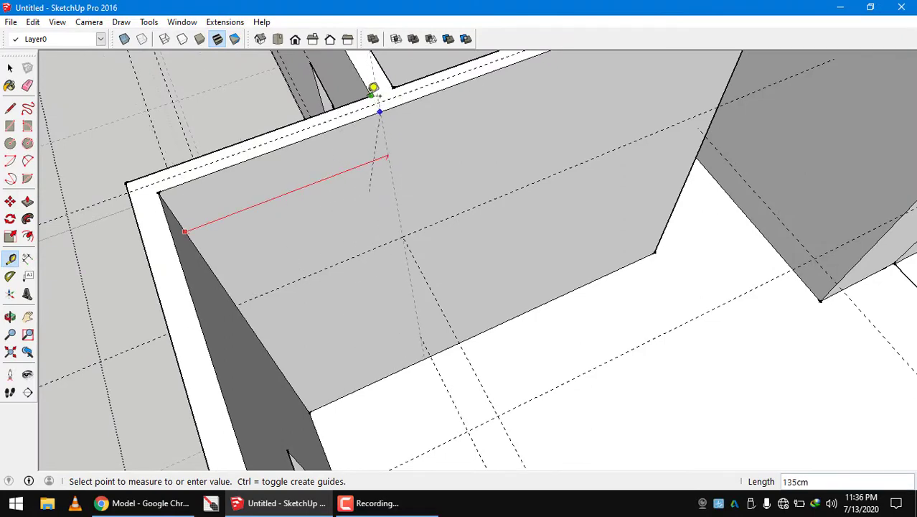
{"action": "mouse_move", "coordinate": [367, 197]}
{"action": "middle_mouse_down"}
{"action": "mouse_move", "coordinate": [389, 186]}
{"action": "mouse_move", "coordinate": [425, 283]}
{"action": "middle_mouse_up"}
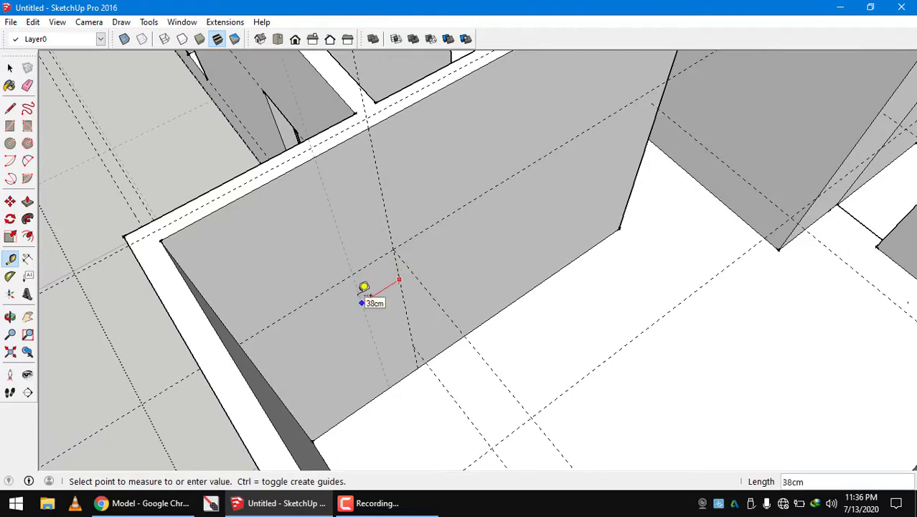
{"action": "middle_click_drag", "start_coordinate": [363, 288], "coordinate": [302, 313]}
{"action": "key", "text": "space"}
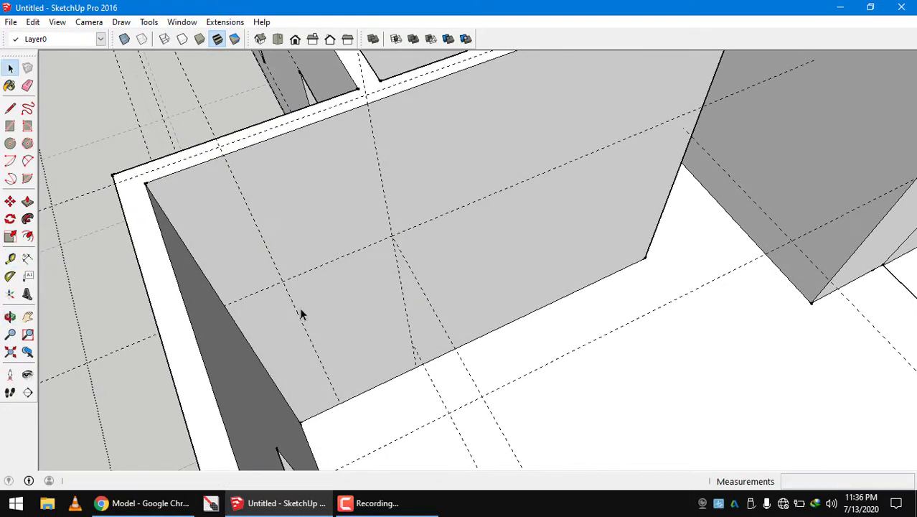
- Draw the 250 × 90 cm door rectangle at the guides and push it 15 cm through
{"action": "key", "text": "r"}
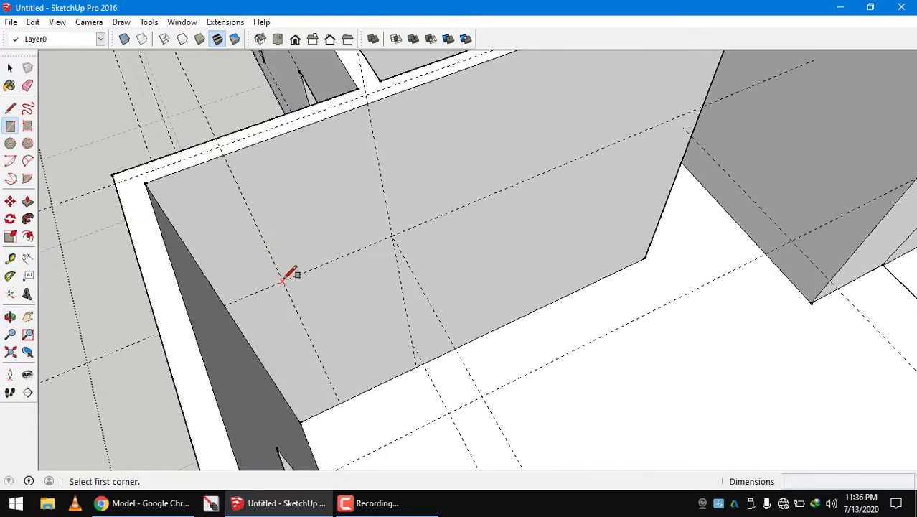
{"action": "left_click", "coordinate": [282, 281]}
{"action": "type", "text": "250cm, 90cm"}
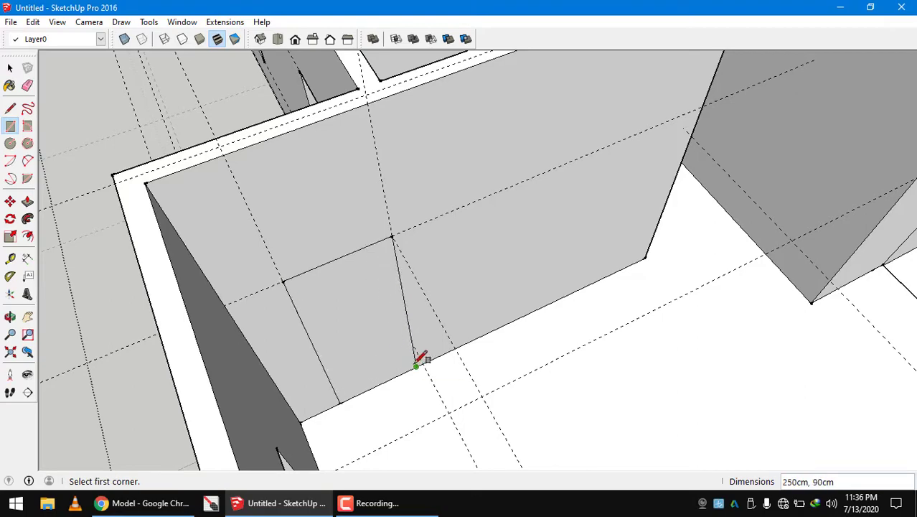
{"action": "key", "text": "p"}
{"action": "left_click", "coordinate": [378, 353]}
{"action": "left_click", "coordinate": [278, 128]}
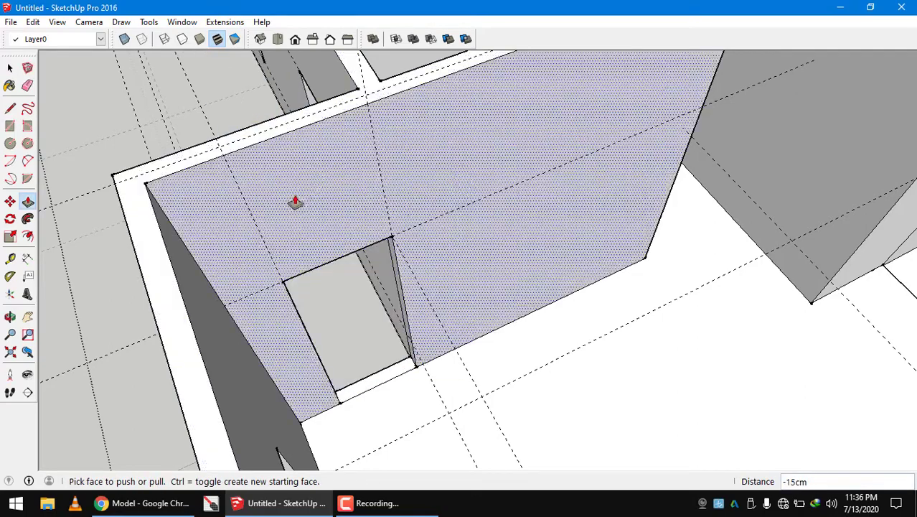
- Measure the new doorway's height from its top corner to check it
{"action": "middle_click_drag", "start_coordinate": [328, 312], "coordinate": [221, 274]}
{"action": "key", "text": "t"}
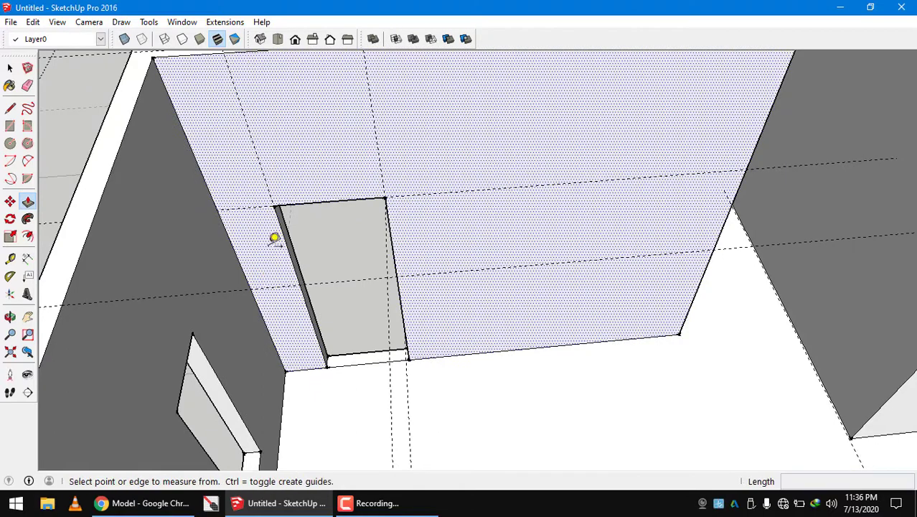
{"action": "middle_click_drag", "start_coordinate": [275, 239], "coordinate": [264, 199]}
{"action": "left_click", "coordinate": [258, 203]}
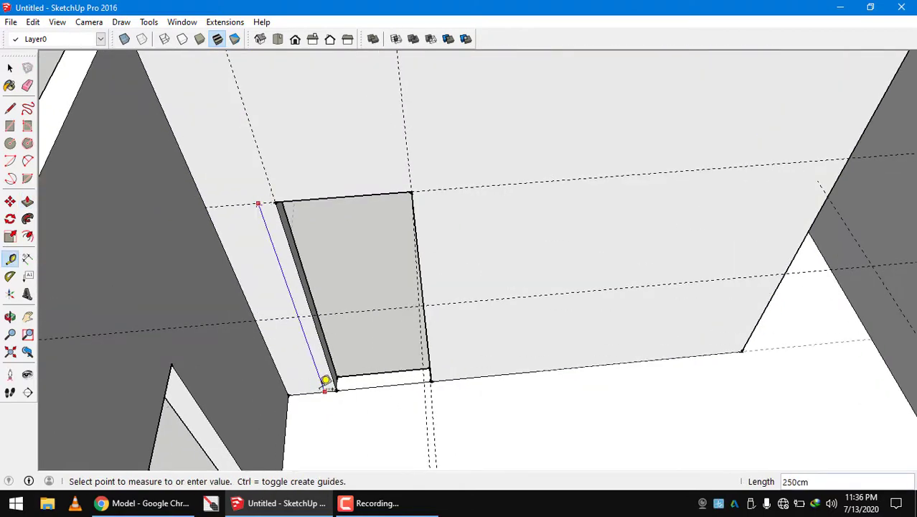
{"action": "key", "text": "space"}
{"action": "scroll", "coordinate": [360, 300], "scroll_direction": "down", "scroll_amount": 5}
{"action": "mouse_move", "coordinate": [361, 301]}
{"action": "middle_mouse_down"}
{"action": "mouse_move", "coordinate": [521, 190]}
{"action": "mouse_move", "coordinate": [522, 238]}
{"action": "mouse_move", "coordinate": [747, 166]}
{"action": "mouse_move", "coordinate": [659, 229]}
{"action": "mouse_move", "coordinate": [651, 206]}
{"action": "mouse_move", "coordinate": [631, 352]}
{"action": "middle_mouse_up"}
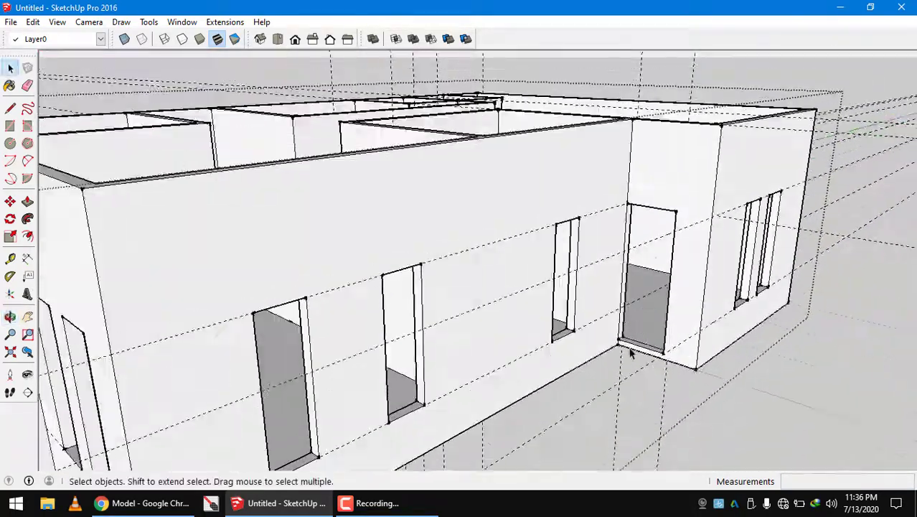
- Zoom in on the new doorway and erase the stray edge at its threshold
{"action": "scroll", "coordinate": [638, 333], "scroll_direction": "up", "scroll_amount": 3}
{"action": "mouse_move", "coordinate": [647, 317]}
{"action": "middle_mouse_down"}
{"action": "mouse_move", "coordinate": [646, 286]}
{"action": "mouse_move", "coordinate": [637, 318]}
{"action": "middle_mouse_up"}
{"action": "scroll", "coordinate": [636, 317], "scroll_direction": "down", "scroll_amount": 3}
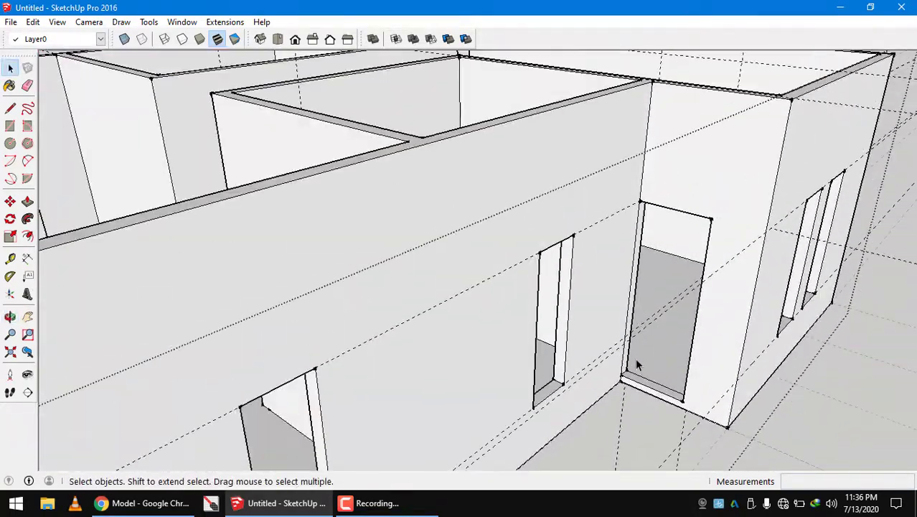
{"action": "middle_click_drag", "start_coordinate": [635, 362], "coordinate": [651, 373]}
{"action": "key", "text": "e"}
{"action": "scroll", "coordinate": [660, 377], "scroll_direction": "up", "scroll_amount": 5}
{"action": "left_click", "coordinate": [645, 383]}
{"action": "scroll", "coordinate": [633, 300], "scroll_direction": "down", "scroll_amount": 1}
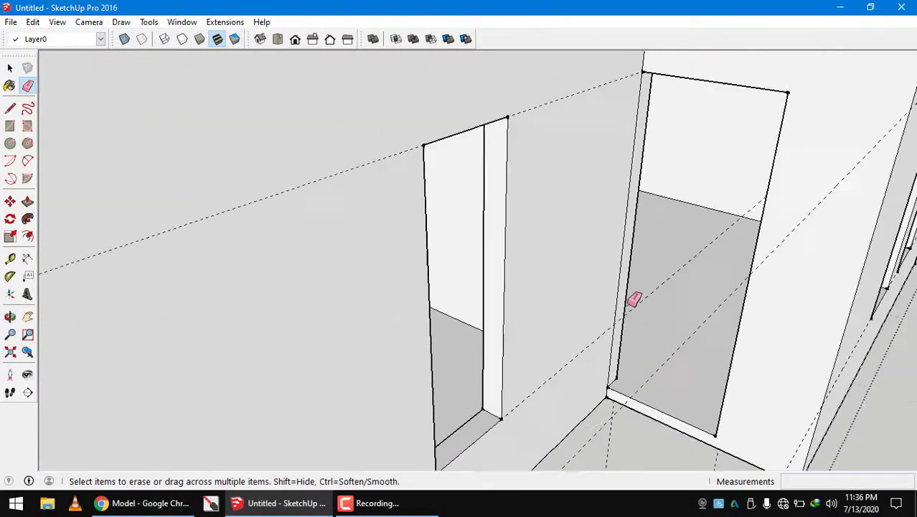
{"action": "scroll", "coordinate": [631, 287], "scroll_direction": "down", "scroll_amount": 3}
- Orbit around the house from overview, top-down and corridor angles to inspect the openings
{"action": "mouse_move", "coordinate": [629, 272]}
{"action": "middle_mouse_down"}
{"action": "mouse_move", "coordinate": [549, 233]}
{"action": "mouse_move", "coordinate": [555, 188]}
{"action": "mouse_move", "coordinate": [317, 246]}
{"action": "middle_mouse_up"}
{"action": "mouse_move", "coordinate": [379, 248]}
{"action": "middle_mouse_down"}
{"action": "mouse_move", "coordinate": [404, 256]}
{"action": "mouse_move", "coordinate": [399, 298]}
{"action": "mouse_move", "coordinate": [424, 304]}
{"action": "middle_mouse_up"}
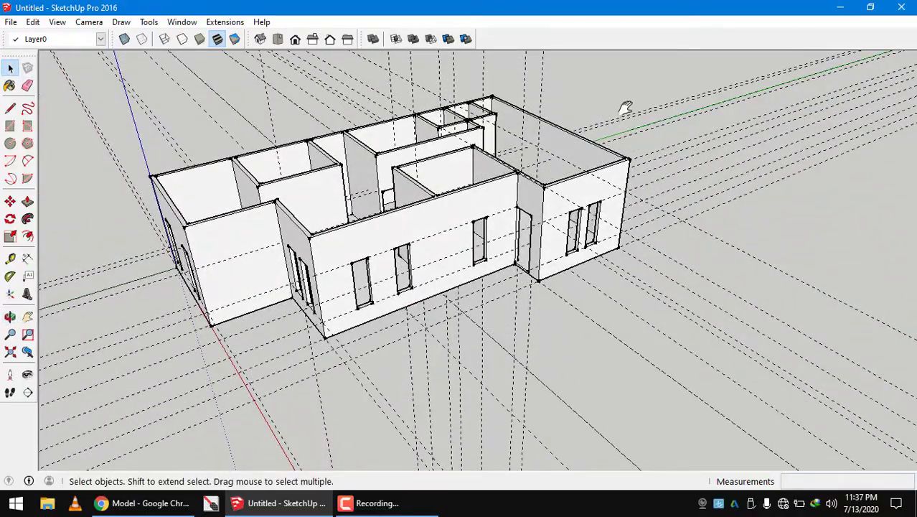
{"action": "mouse_move", "coordinate": [624, 106]}
{"action": "middle_mouse_down"}
{"action": "mouse_move", "coordinate": [653, 192]}
{"action": "mouse_move", "coordinate": [401, 293]}
{"action": "mouse_move", "coordinate": [617, 230]}
{"action": "middle_mouse_up"}
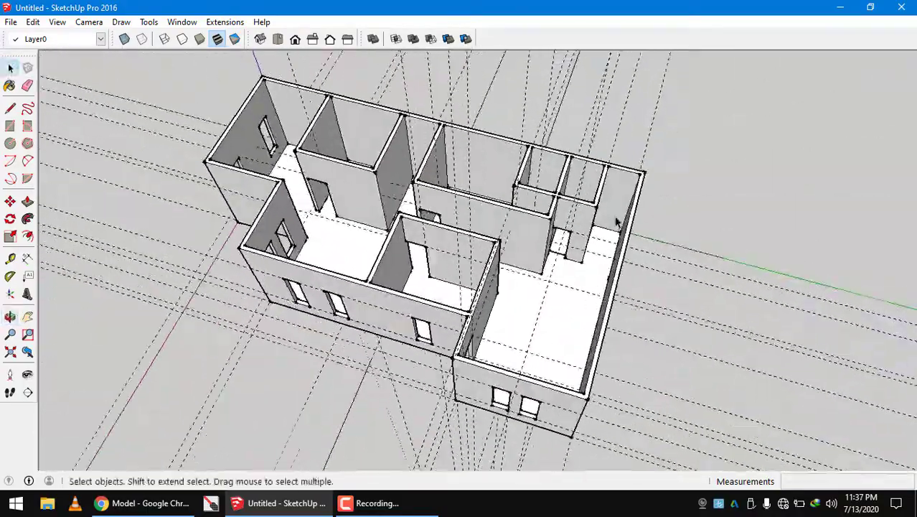
{"action": "scroll", "coordinate": [467, 213], "scroll_direction": "up", "scroll_amount": 3}
{"action": "middle_click_drag", "start_coordinate": [467, 213], "coordinate": [684, 186]}
{"action": "scroll", "coordinate": [684, 187], "scroll_direction": "down", "scroll_amount": 3}
{"action": "scroll", "coordinate": [590, 172], "scroll_direction": "down", "scroll_amount": 3}
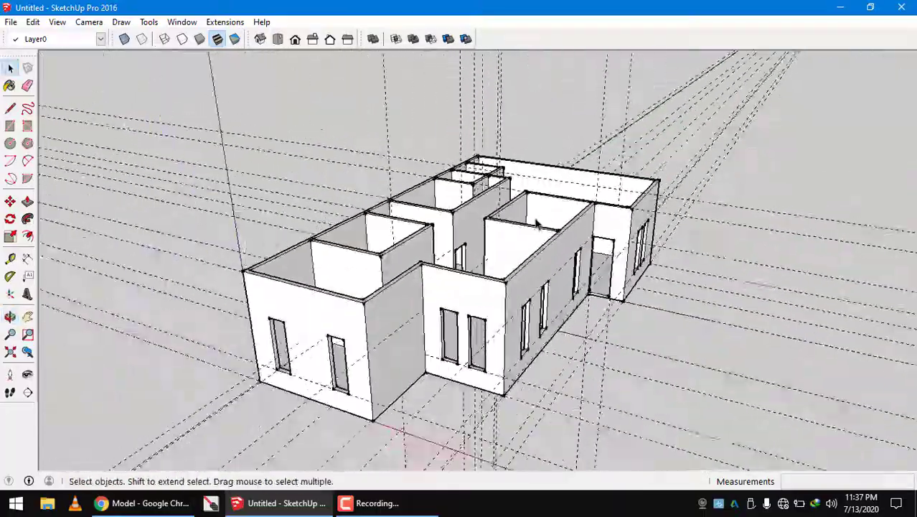
{"action": "mouse_move", "coordinate": [590, 172]}
{"action": "middle_mouse_down"}
{"action": "mouse_move", "coordinate": [483, 348]}
{"action": "mouse_move", "coordinate": [344, 322]}
{"action": "mouse_move", "coordinate": [495, 241]}
{"action": "mouse_move", "coordinate": [537, 202]}
{"action": "mouse_move", "coordinate": [509, 164]}
{"action": "mouse_move", "coordinate": [410, 208]}
{"action": "mouse_move", "coordinate": [560, 222]}
{"action": "mouse_move", "coordinate": [557, 230]}
{"action": "mouse_move", "coordinate": [568, 217]}
{"action": "mouse_move", "coordinate": [529, 217]}
{"action": "middle_mouse_up"}
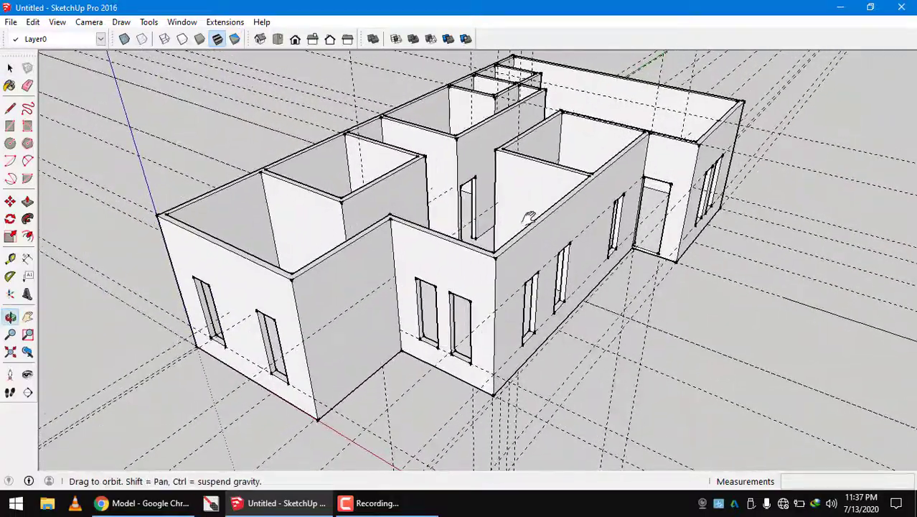
{"action": "mouse_move", "coordinate": [477, 245]}
{"action": "middle_mouse_down"}
{"action": "mouse_move", "coordinate": [454, 252]}
{"action": "mouse_move", "coordinate": [475, 203]}
{"action": "mouse_move", "coordinate": [473, 224]}
{"action": "mouse_move", "coordinate": [466, 195]}
{"action": "mouse_move", "coordinate": [516, 232]}
{"action": "mouse_move", "coordinate": [436, 288]}
{"action": "mouse_move", "coordinate": [415, 253]}
{"action": "mouse_move", "coordinate": [446, 273]}
{"action": "middle_mouse_up"}
{"action": "scroll", "coordinate": [454, 252], "scroll_direction": "up", "scroll_amount": 2}
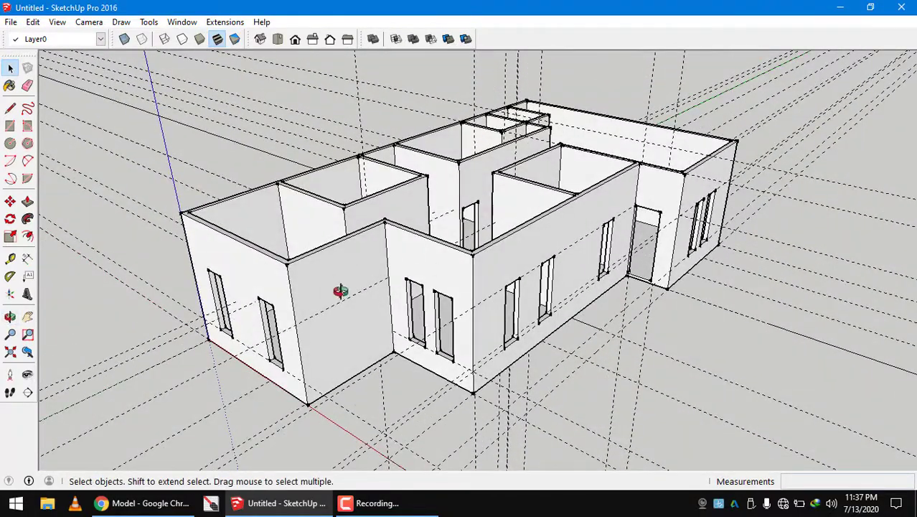
{"action": "mouse_move", "coordinate": [340, 290]}
{"action": "middle_mouse_down"}
{"action": "mouse_move", "coordinate": [467, 235]}
{"action": "mouse_move", "coordinate": [583, 219]}
{"action": "mouse_move", "coordinate": [615, 232]}
{"action": "mouse_move", "coordinate": [463, 342]}
{"action": "mouse_move", "coordinate": [331, 389]}
{"action": "mouse_move", "coordinate": [338, 348]}
{"action": "mouse_move", "coordinate": [569, 240]}
{"action": "mouse_move", "coordinate": [751, 224]}
{"action": "mouse_move", "coordinate": [341, 303]}
{"action": "middle_mouse_up"}
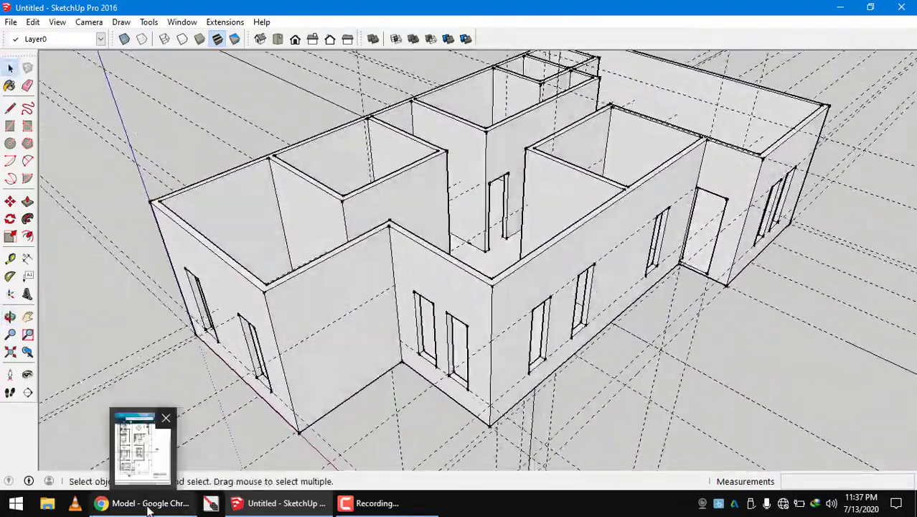
{"action": "left_click", "coordinate": [149, 504]}
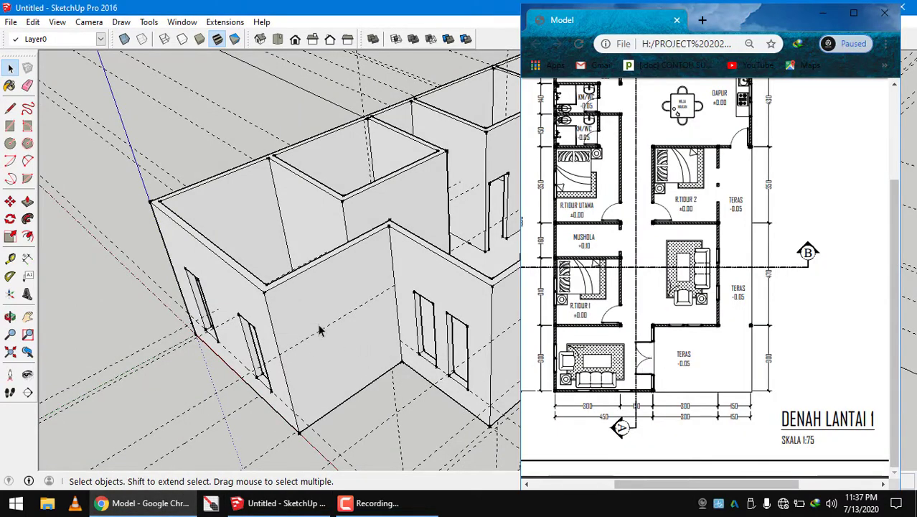
{"action": "left_click", "coordinate": [245, 212]}
{"action": "mouse_move", "coordinate": [245, 211]}
{"action": "middle_mouse_down"}
{"action": "mouse_move", "coordinate": [344, 181]}
{"action": "mouse_move", "coordinate": [374, 197]}
{"action": "mouse_move", "coordinate": [453, 193]}
{"action": "middle_mouse_up"}
{"action": "mouse_move", "coordinate": [533, 142]}
{"action": "middle_mouse_down"}
{"action": "mouse_move", "coordinate": [733, 119]}
{"action": "mouse_move", "coordinate": [526, 244]}
{"action": "middle_mouse_up"}
{"action": "left_click", "coordinate": [733, 118]}
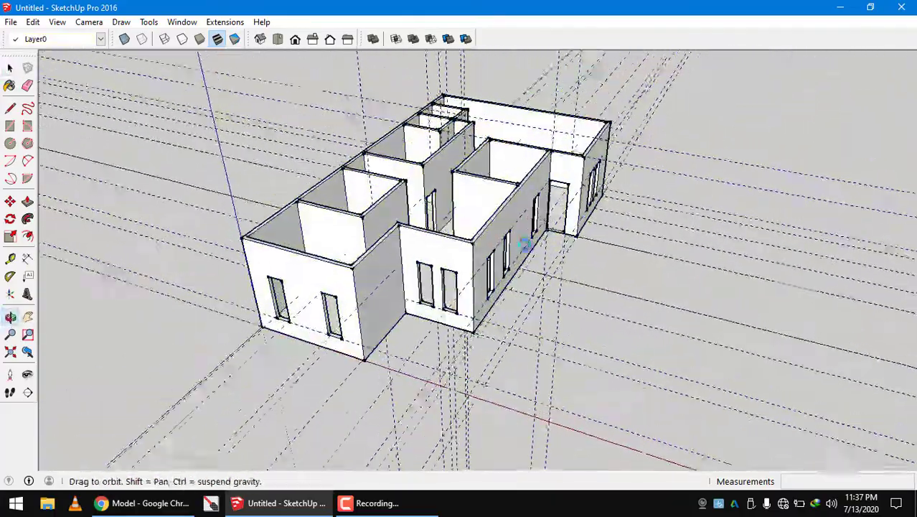
{"action": "mouse_move", "coordinate": [463, 257]}
{"action": "middle_mouse_down"}
{"action": "mouse_move", "coordinate": [483, 324]}
{"action": "mouse_move", "coordinate": [546, 318]}
{"action": "middle_mouse_up"}
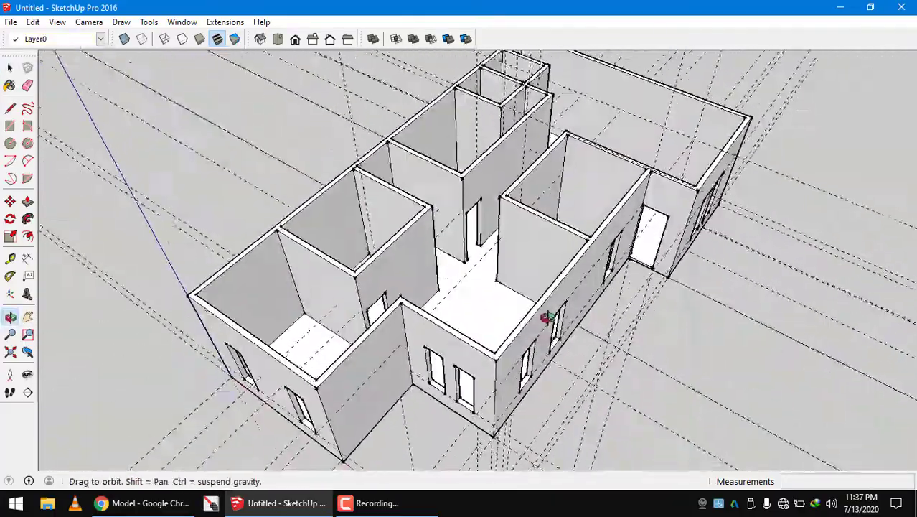
{"action": "mouse_move", "coordinate": [514, 421]}
{"action": "middle_mouse_down"}
{"action": "mouse_move", "coordinate": [245, 293]}
{"action": "mouse_move", "coordinate": [150, 271]}
{"action": "mouse_move", "coordinate": [581, 192]}
{"action": "mouse_move", "coordinate": [594, 106]}
{"action": "mouse_move", "coordinate": [577, 191]}
{"action": "mouse_move", "coordinate": [522, 300]}
{"action": "mouse_move", "coordinate": [473, 301]}
{"action": "mouse_move", "coordinate": [592, 268]}
{"action": "mouse_move", "coordinate": [427, 338]}
{"action": "mouse_move", "coordinate": [373, 309]}
{"action": "mouse_move", "coordinate": [394, 265]}
{"action": "mouse_move", "coordinate": [452, 226]}
{"action": "middle_mouse_up"}
{"action": "mouse_move", "coordinate": [611, 218]}
{"action": "middle_mouse_down"}
{"action": "mouse_move", "coordinate": [636, 244]}
{"action": "mouse_move", "coordinate": [422, 312]}
{"action": "mouse_move", "coordinate": [427, 263]}
{"action": "mouse_move", "coordinate": [231, 276]}
{"action": "mouse_move", "coordinate": [213, 256]}
{"action": "mouse_move", "coordinate": [506, 172]}
{"action": "mouse_move", "coordinate": [516, 208]}
{"action": "mouse_move", "coordinate": [536, 215]}
{"action": "mouse_move", "coordinate": [500, 231]}
{"action": "mouse_move", "coordinate": [471, 290]}
{"action": "middle_mouse_up"}
{"action": "scroll", "coordinate": [428, 264], "scroll_direction": "up", "scroll_amount": 2}
{"action": "scroll", "coordinate": [213, 256], "scroll_direction": "down", "scroll_amount": 2}
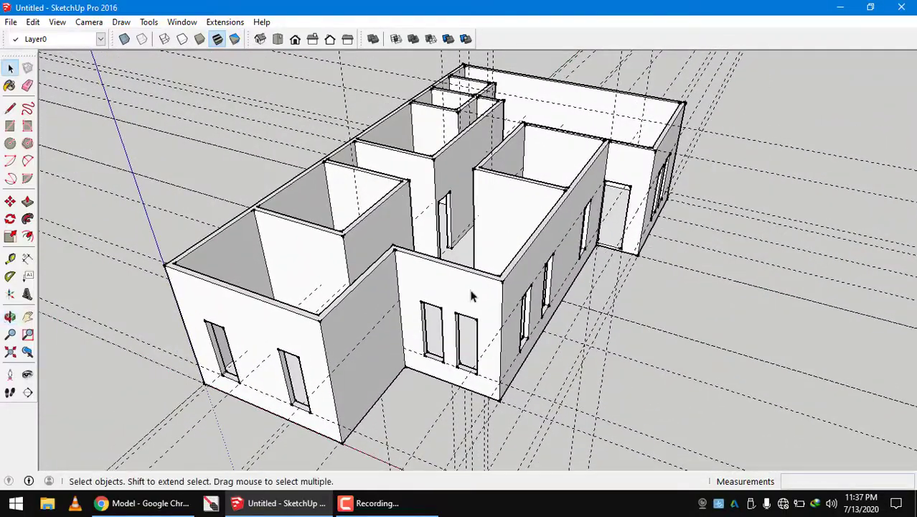